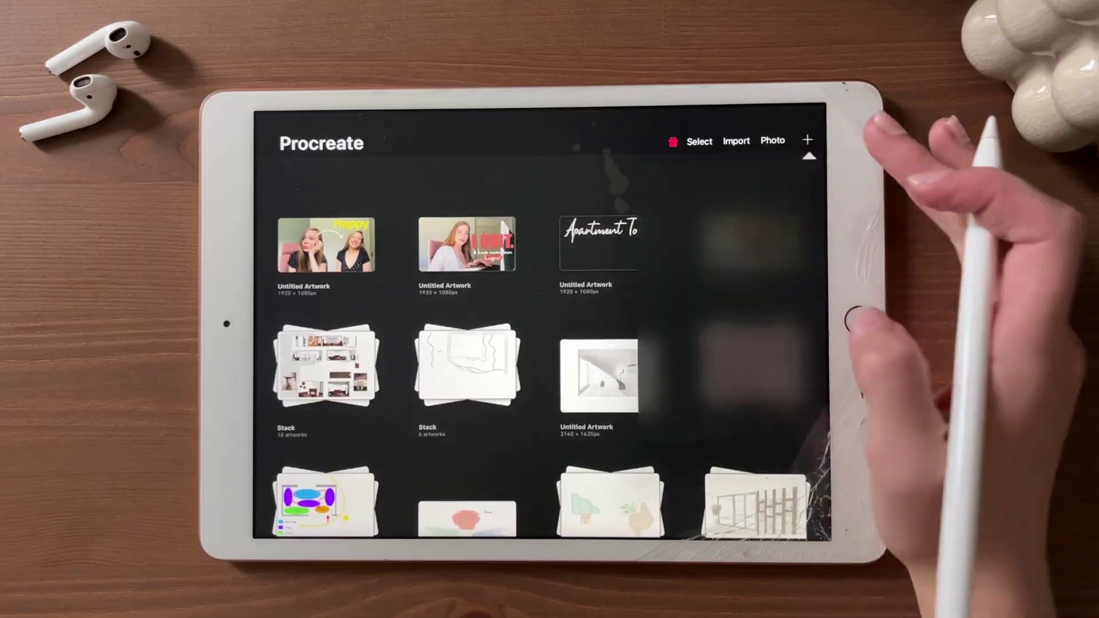
Create a landscape A4 canvas with the kitchen photo at 65% opacity and a new sketch layer.
click(807, 140)
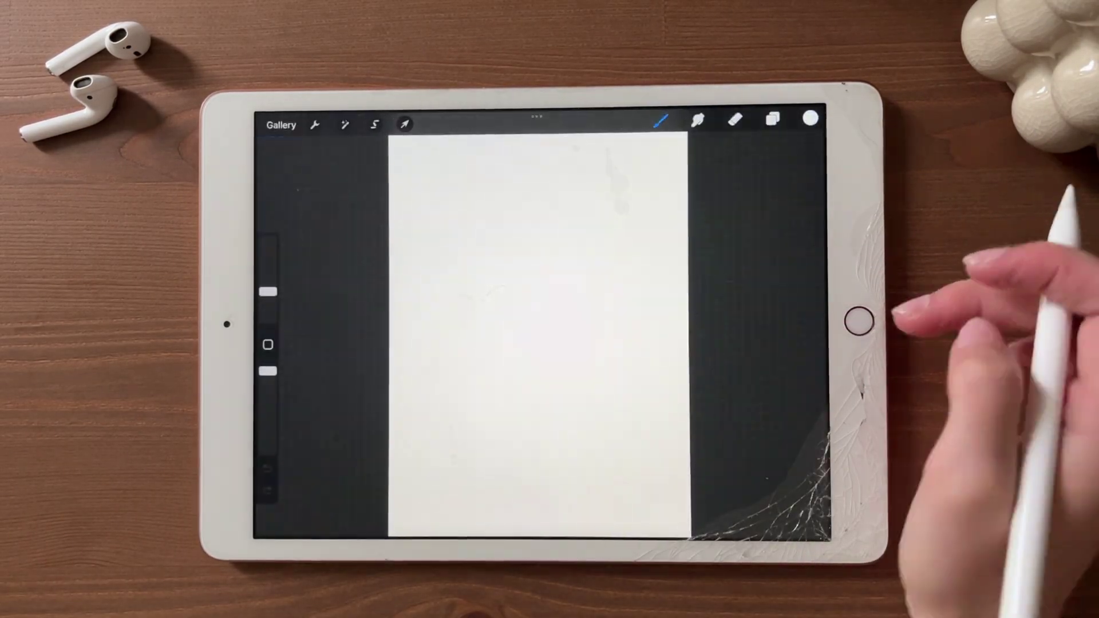
drag(572, 343, 578, 172)
click(313, 124)
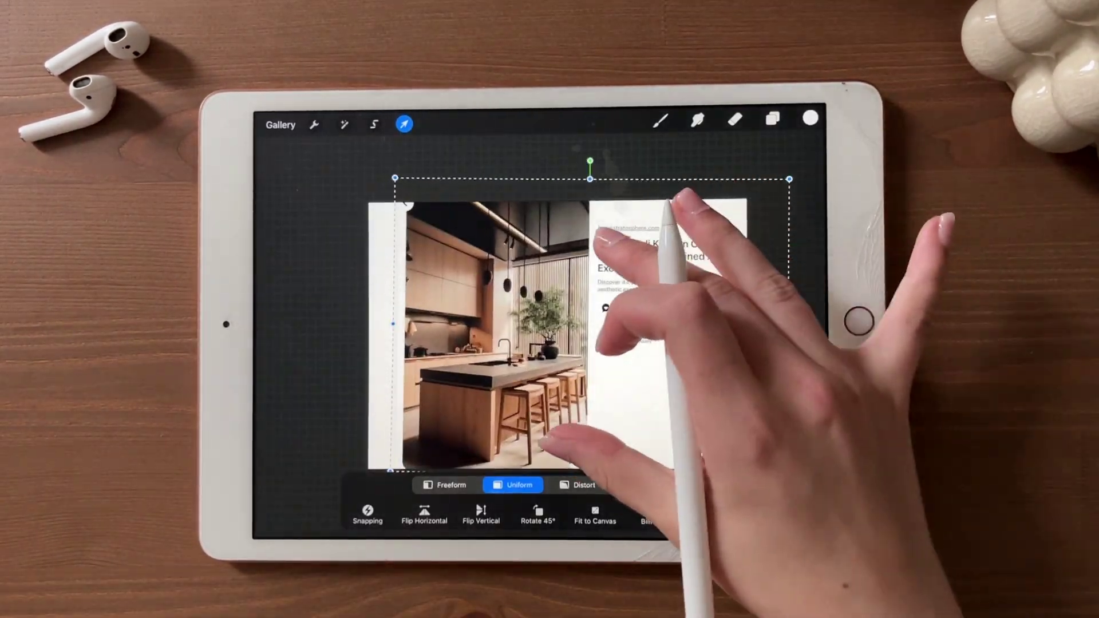
drag(667, 200, 765, 201)
click(772, 119)
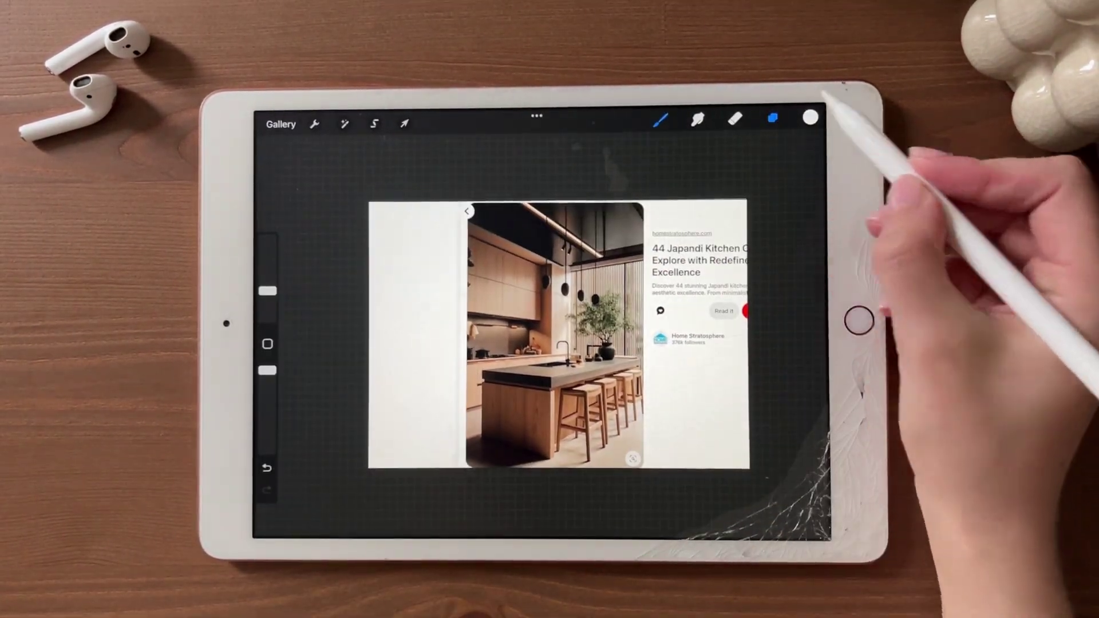
click(778, 192)
drag(804, 235, 739, 235)
click(797, 156)
Set up a dark HB Pencil brush from Sketching, made slightly thinner.
click(810, 118)
click(711, 315)
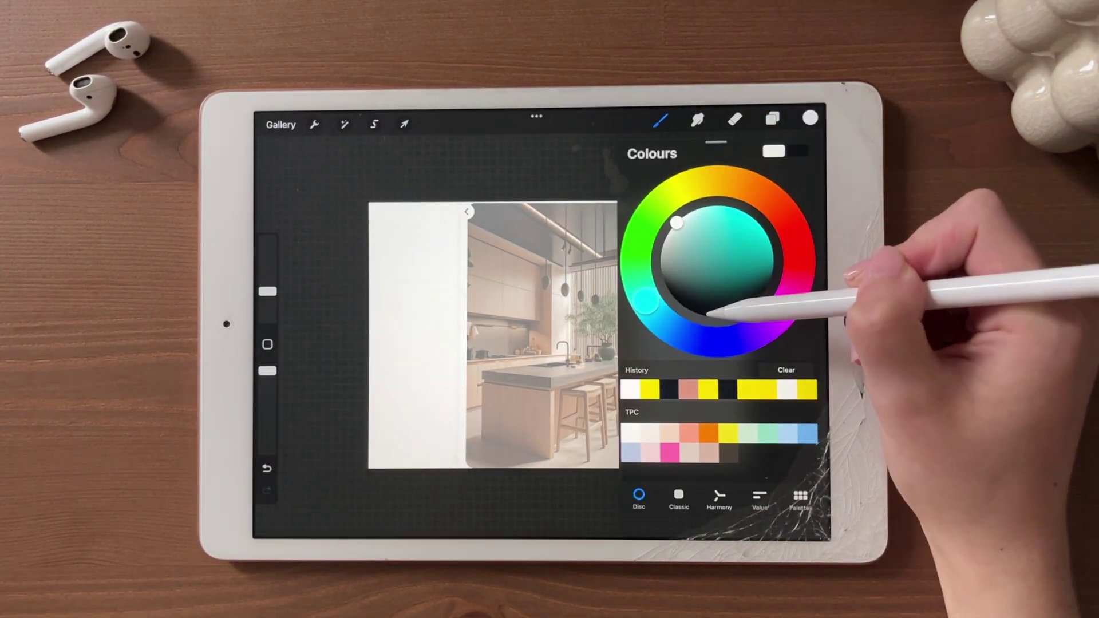
click(661, 119)
click(593, 229)
click(705, 352)
click(570, 294)
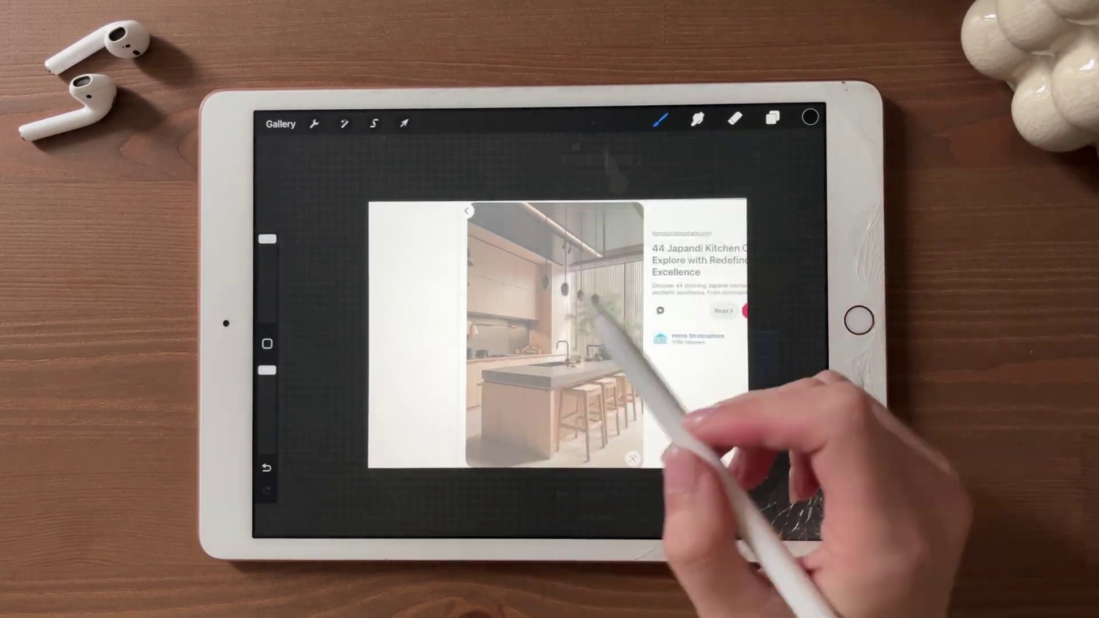
drag(285, 262, 285, 265)
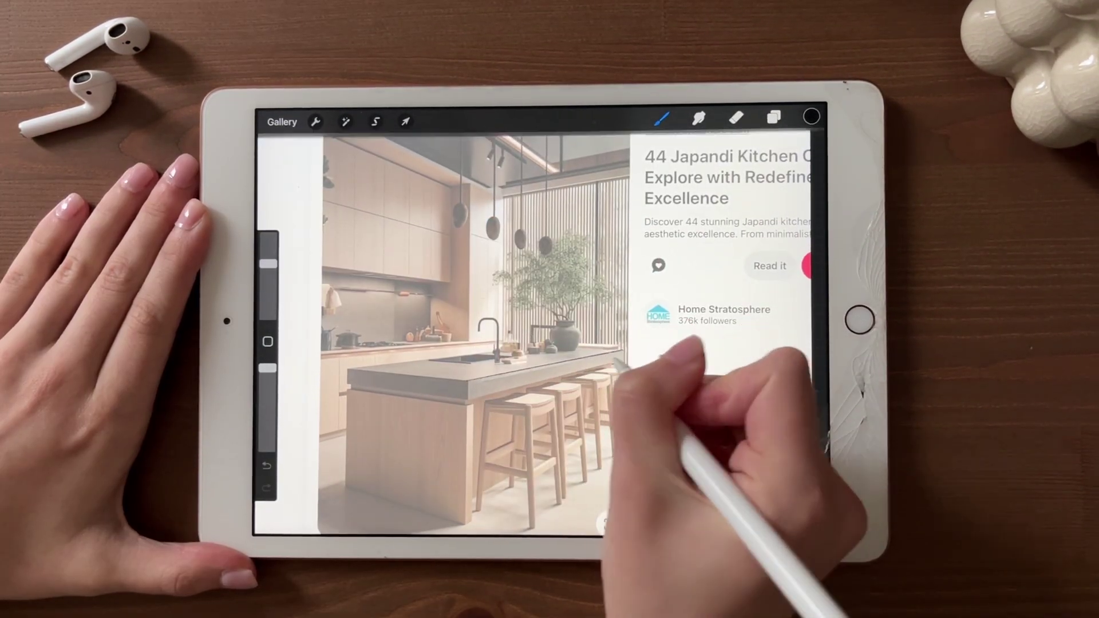
Trace straight lines along the floor, counter, cabinets and sink, then preview kitchen pendant-light images.
click(486, 344)
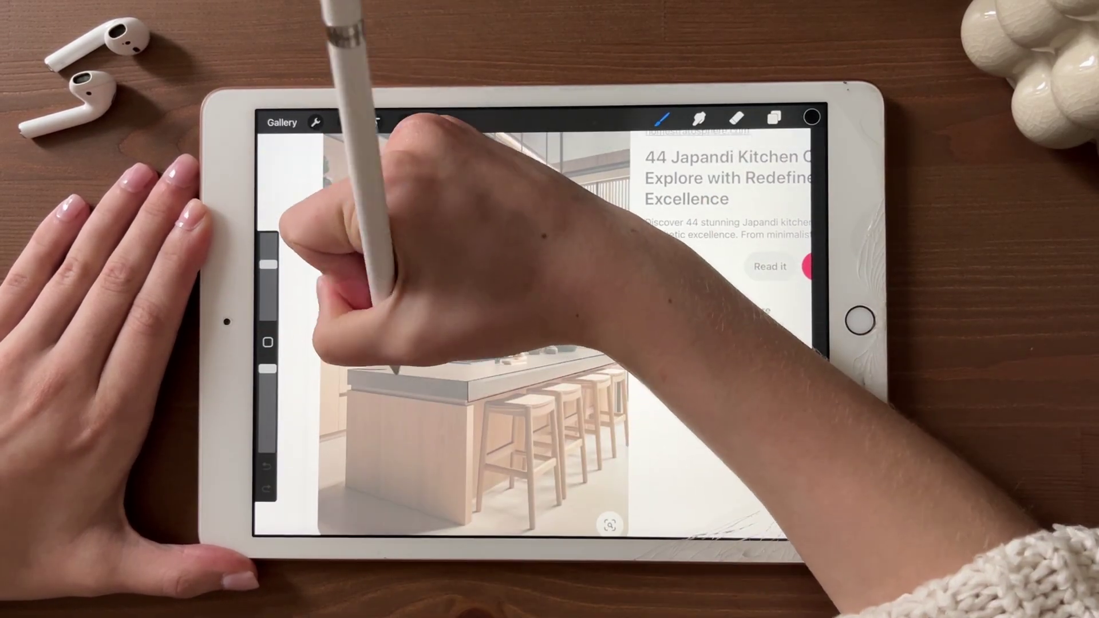
click(470, 343)
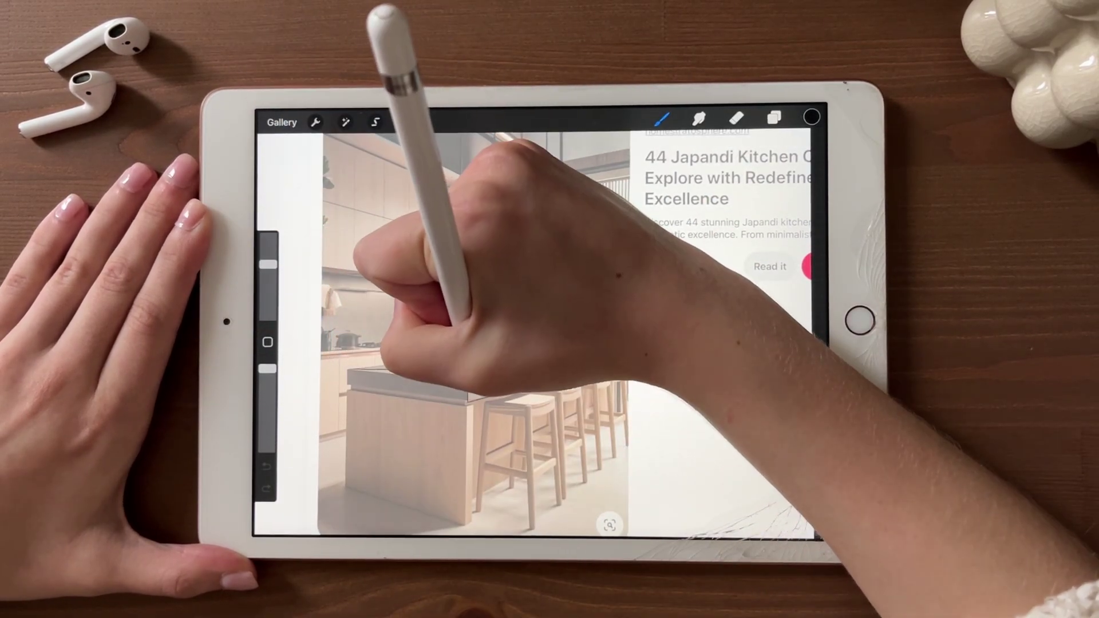
drag(479, 350, 283, 356)
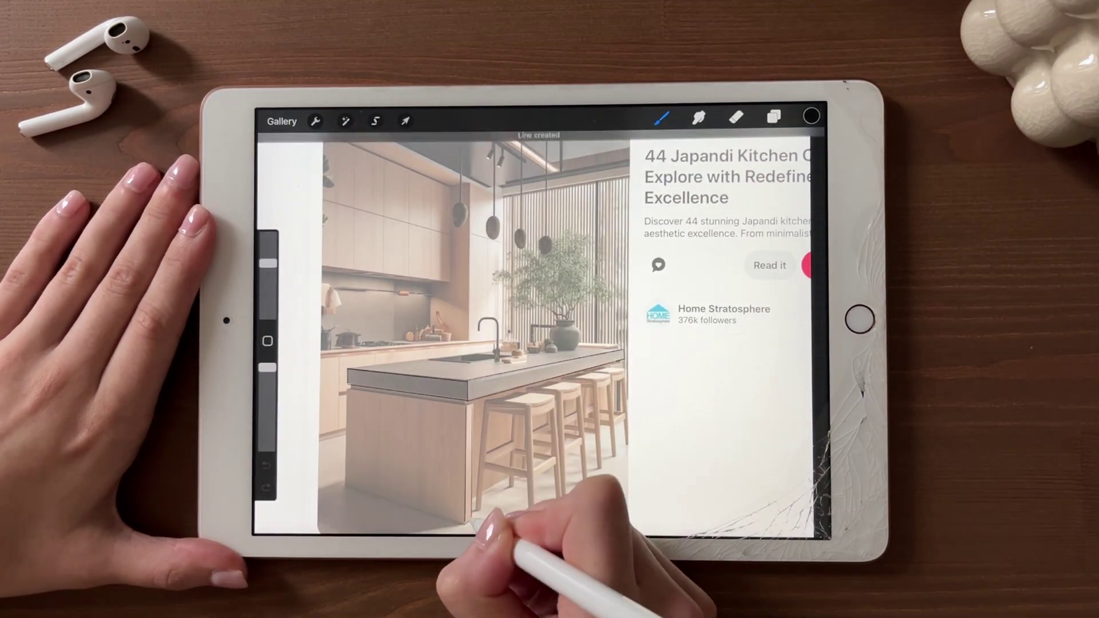
drag(490, 518, 349, 469)
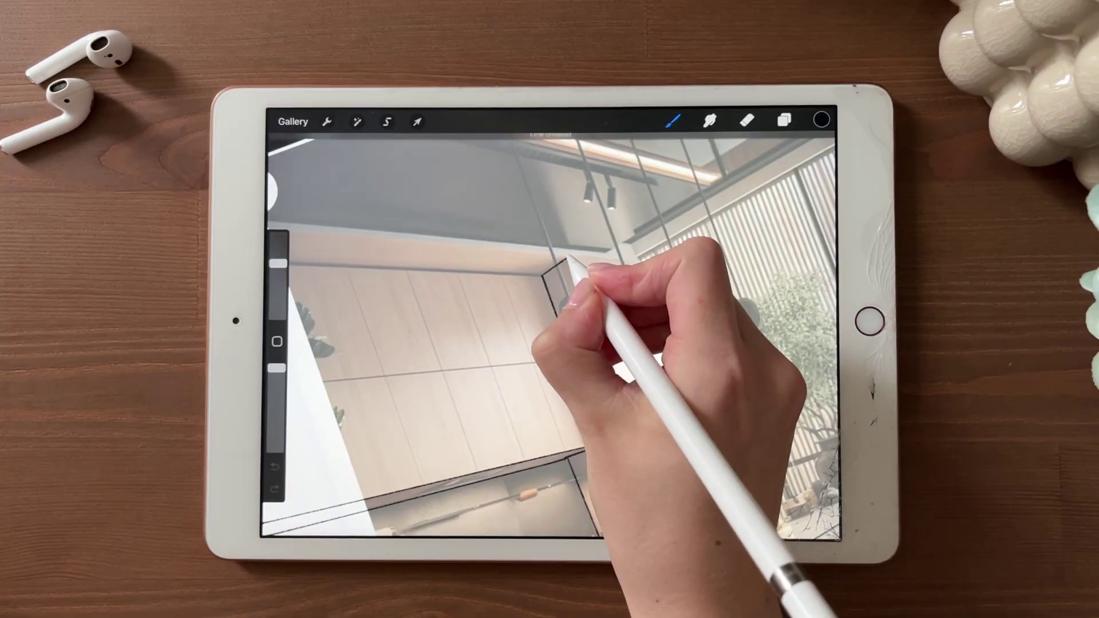
drag(601, 306, 380, 490)
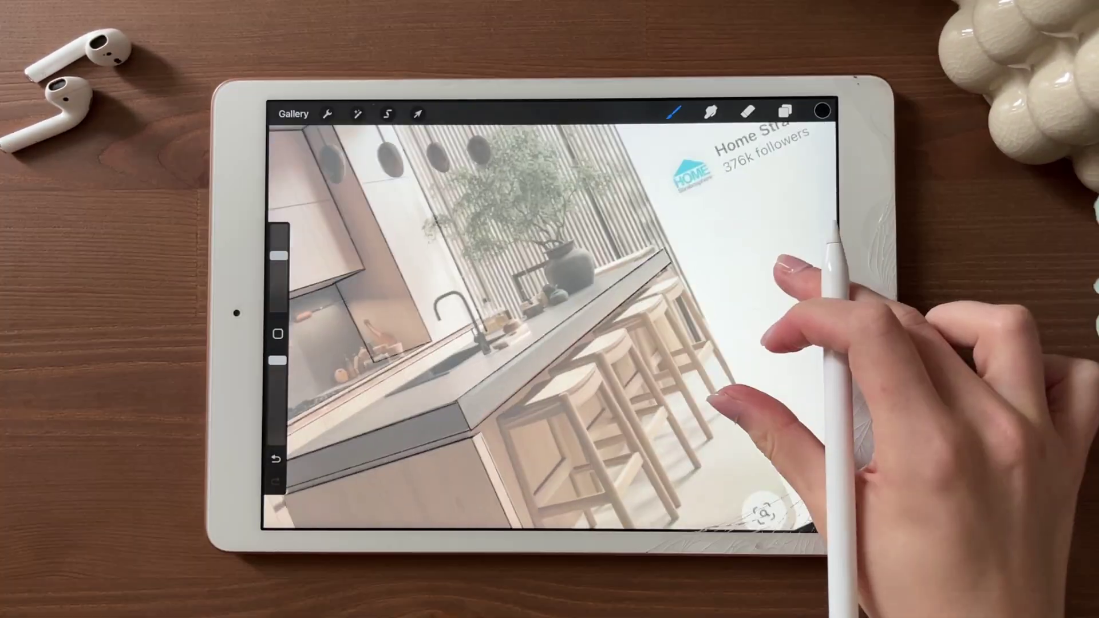
drag(778, 268, 629, 287)
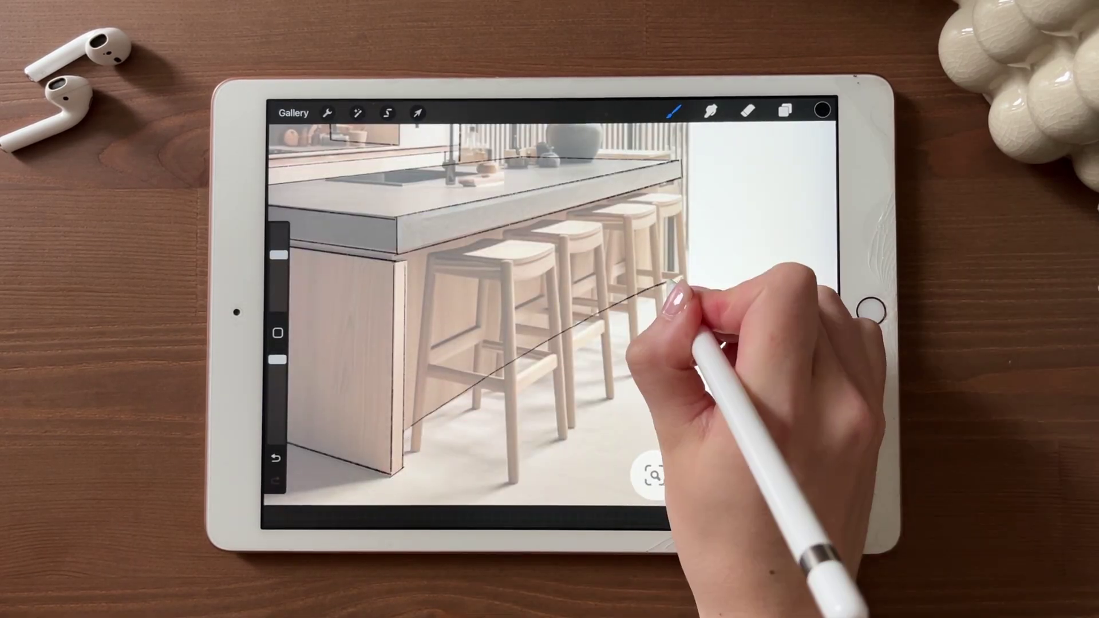
drag(667, 289, 552, 183)
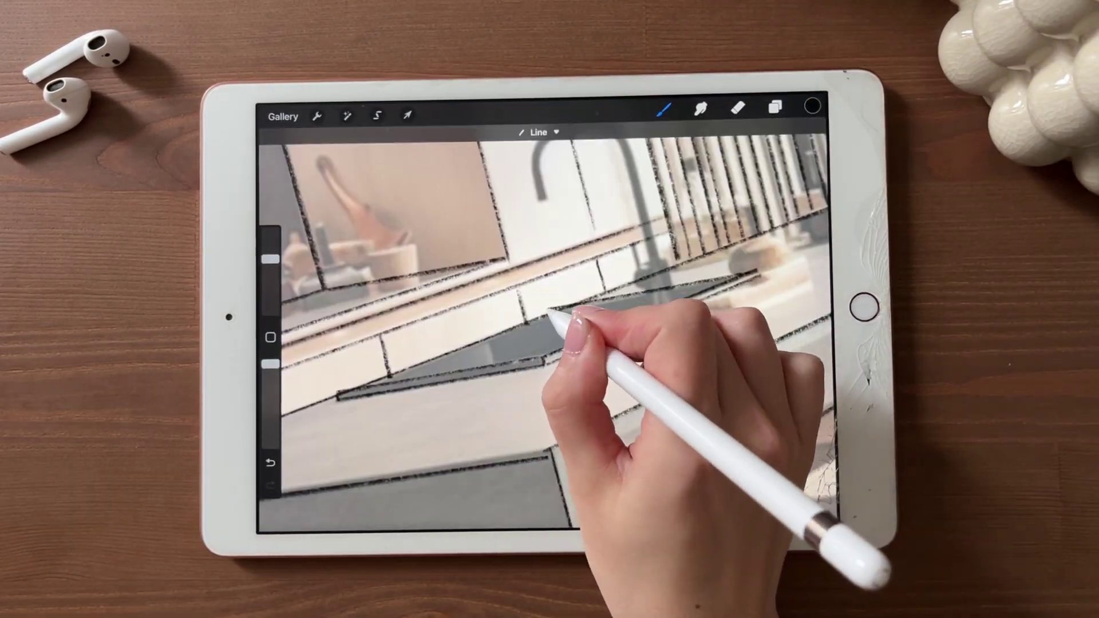
click(548, 310)
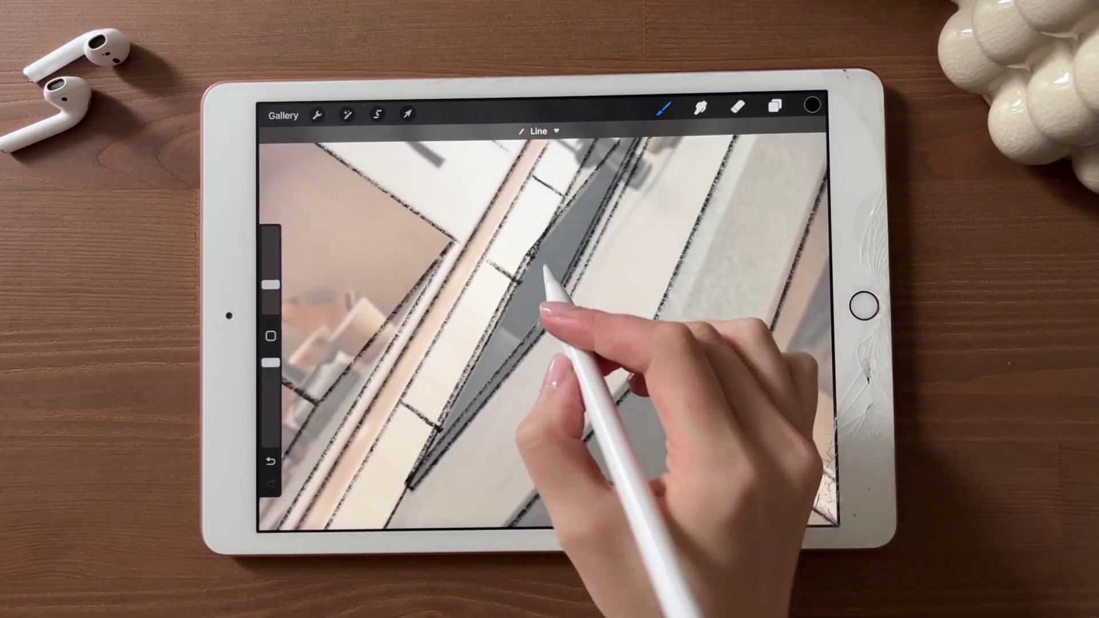
drag(535, 314, 438, 438)
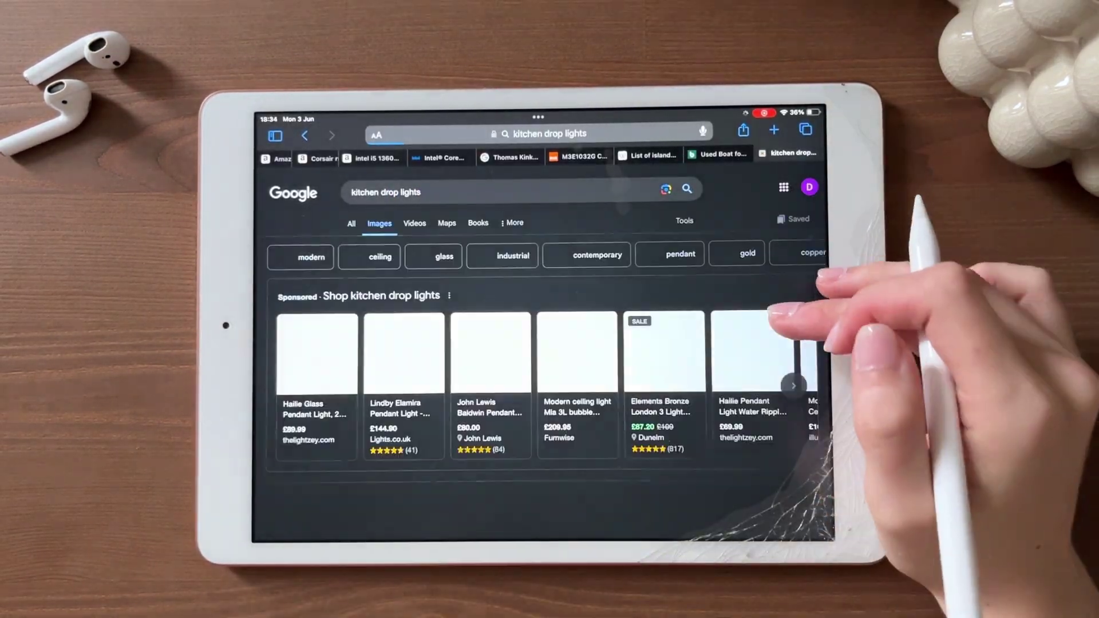
scroll(790, 309, down, 5)
click(807, 343)
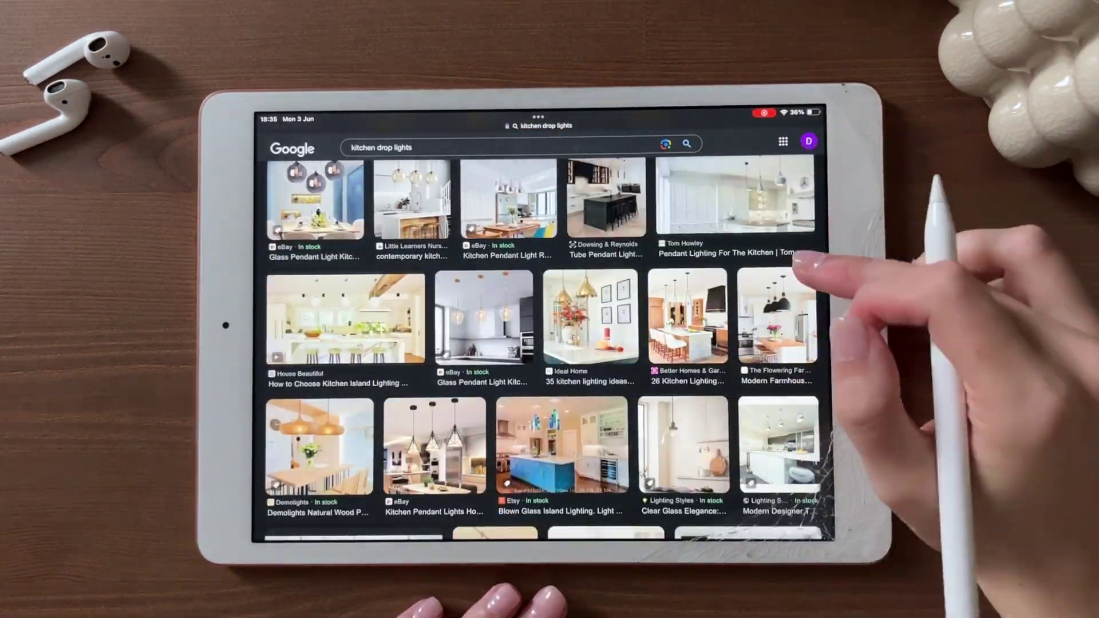
Insert the pendant-lamp kitchen image and lower its layer opacity.
click(776, 321)
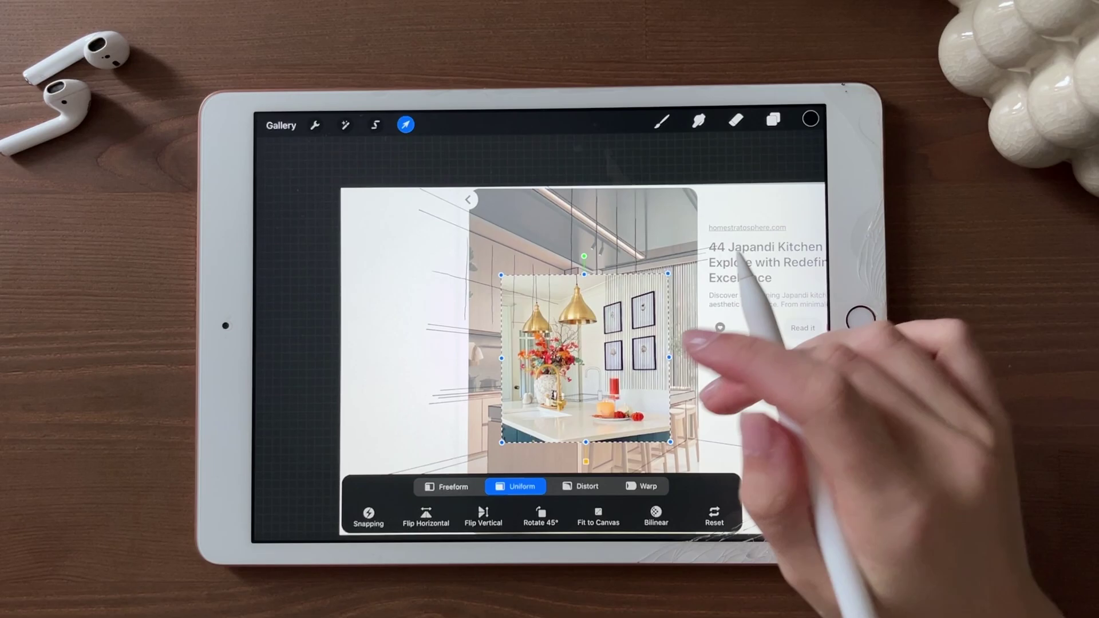
click(773, 118)
click(777, 368)
drag(744, 287, 780, 286)
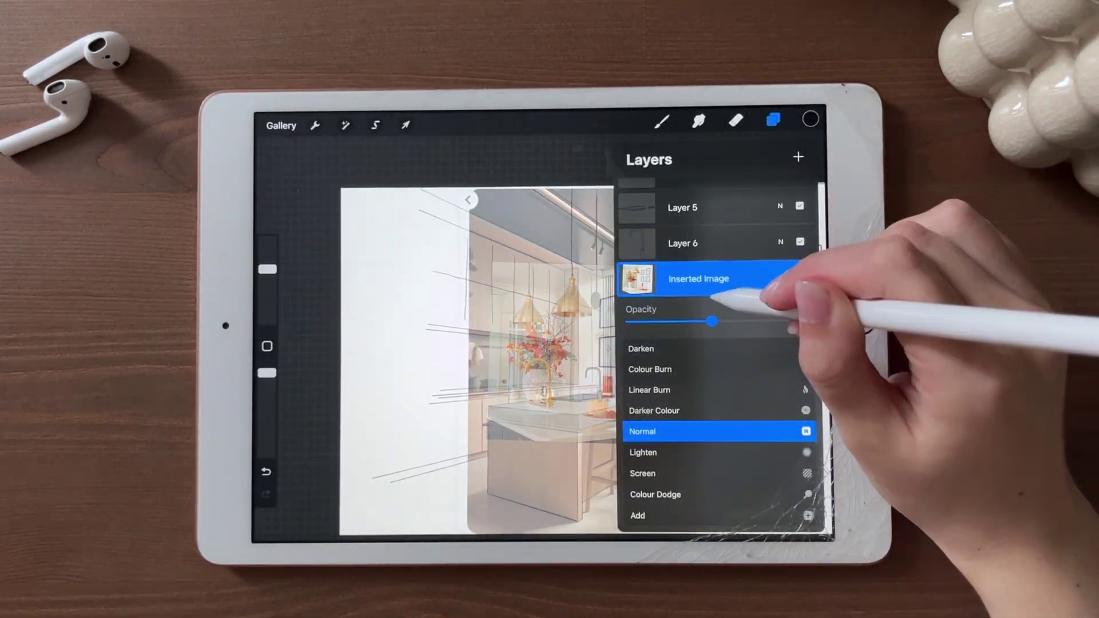
click(777, 368)
Trace the big pendant lamp's outline in pencil, undoing stray strokes.
click(662, 121)
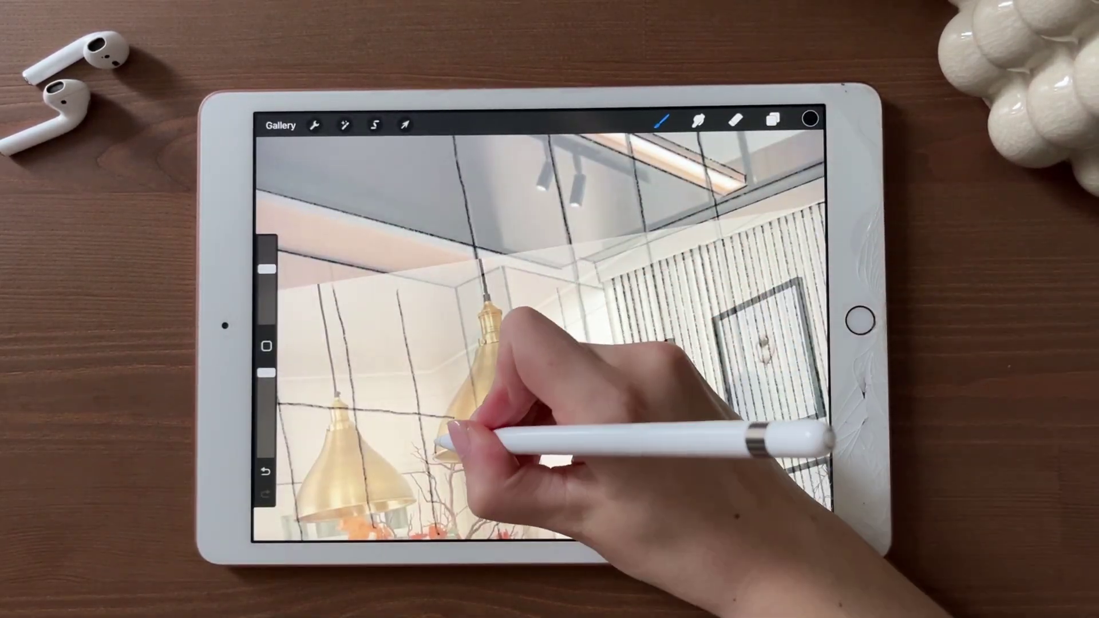
drag(543, 338, 584, 435)
scroll(515, 343, up, 3)
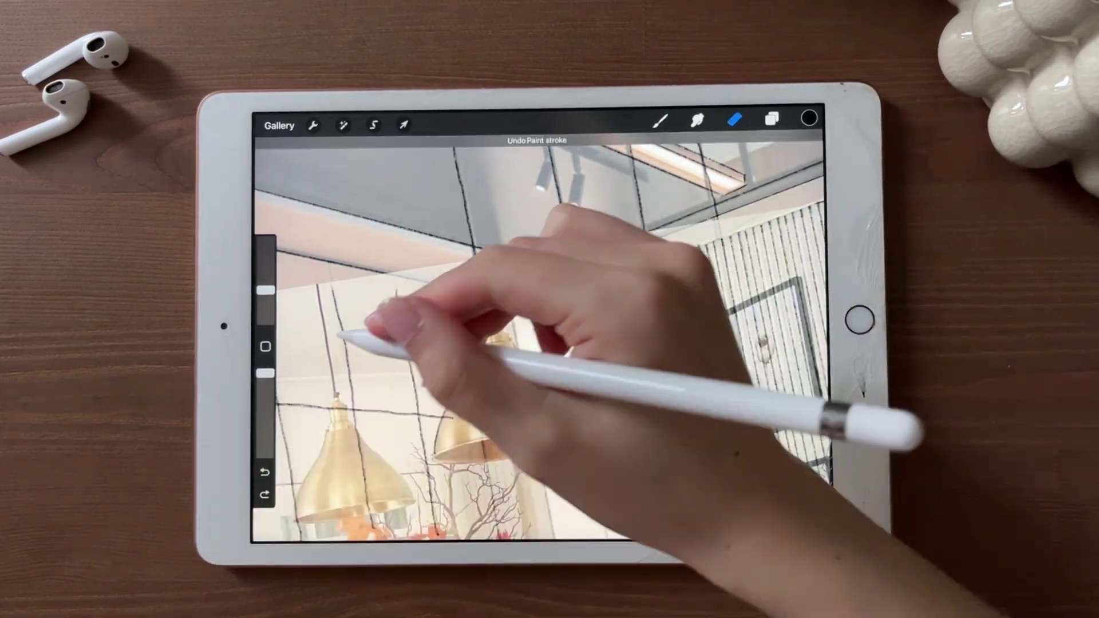
key(ctrl+z)
mouse_move(521, 409)
mouse_down()
mouse_move(385, 395)
mouse_move(472, 402)
mouse_up()
key(ctrl+z)
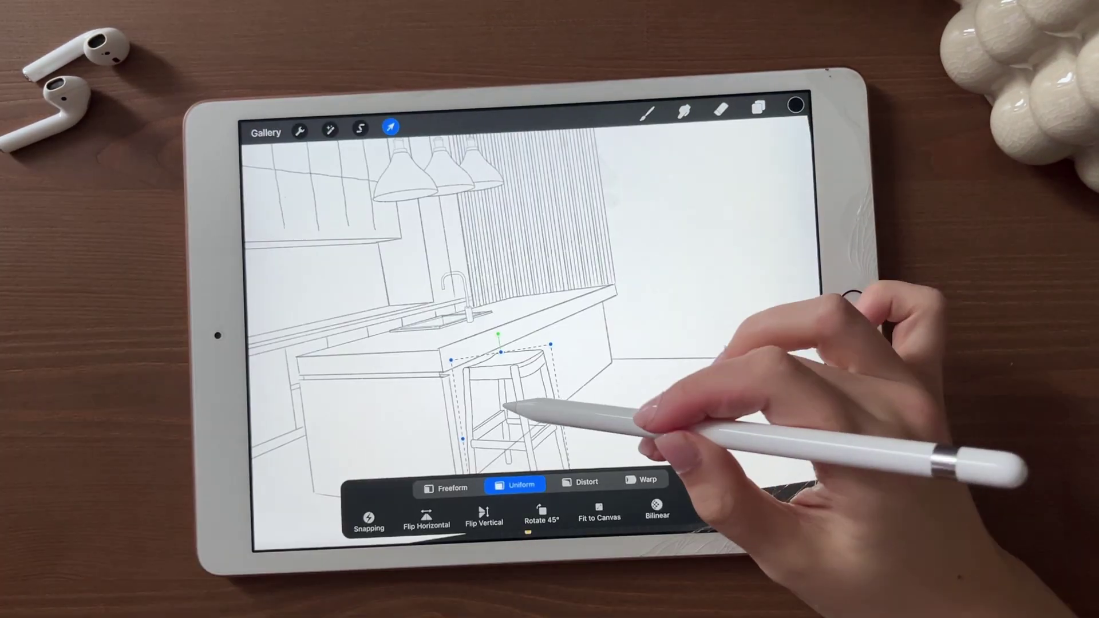
Shift the copied stool right, draw the right floor line and guideline, and shrink the far stool.
drag(503, 405, 565, 388)
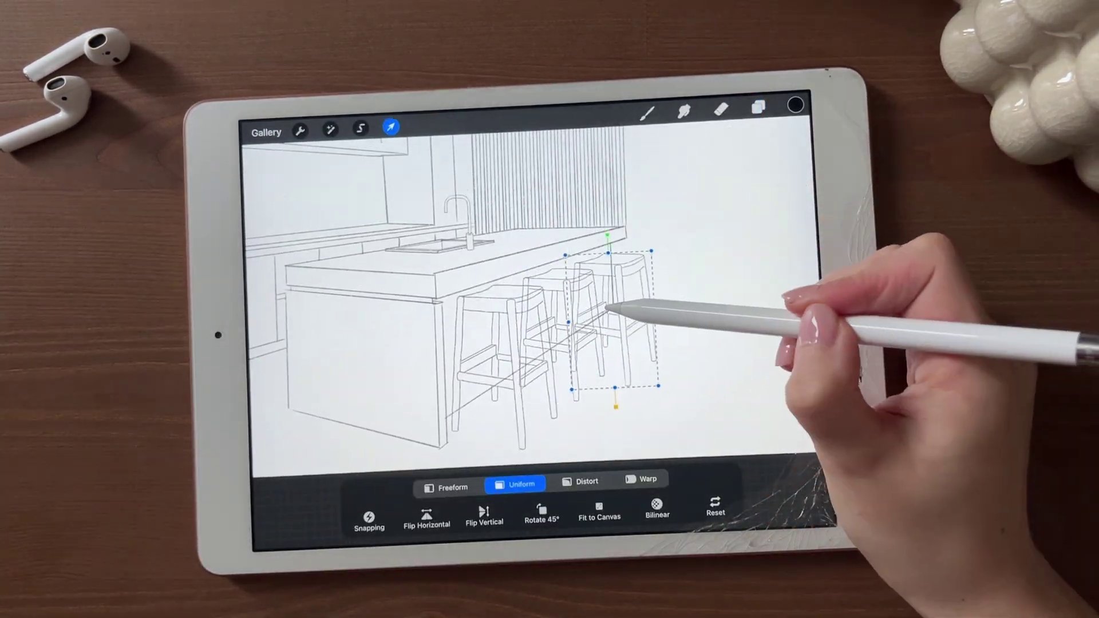
click(646, 112)
drag(613, 318, 736, 274)
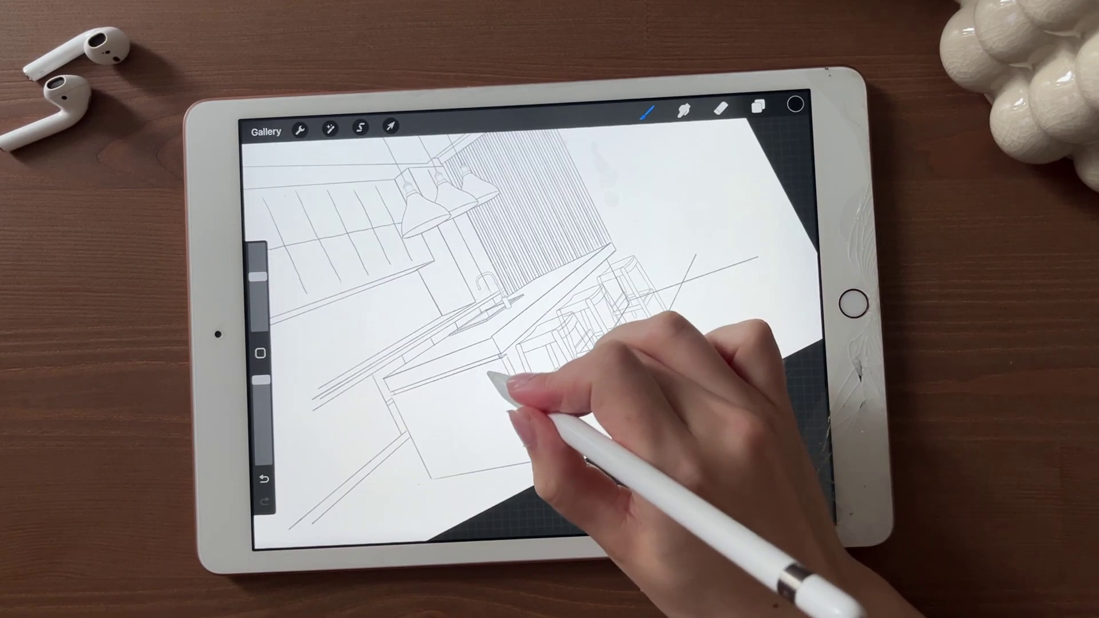
drag(490, 375, 682, 200)
click(529, 139)
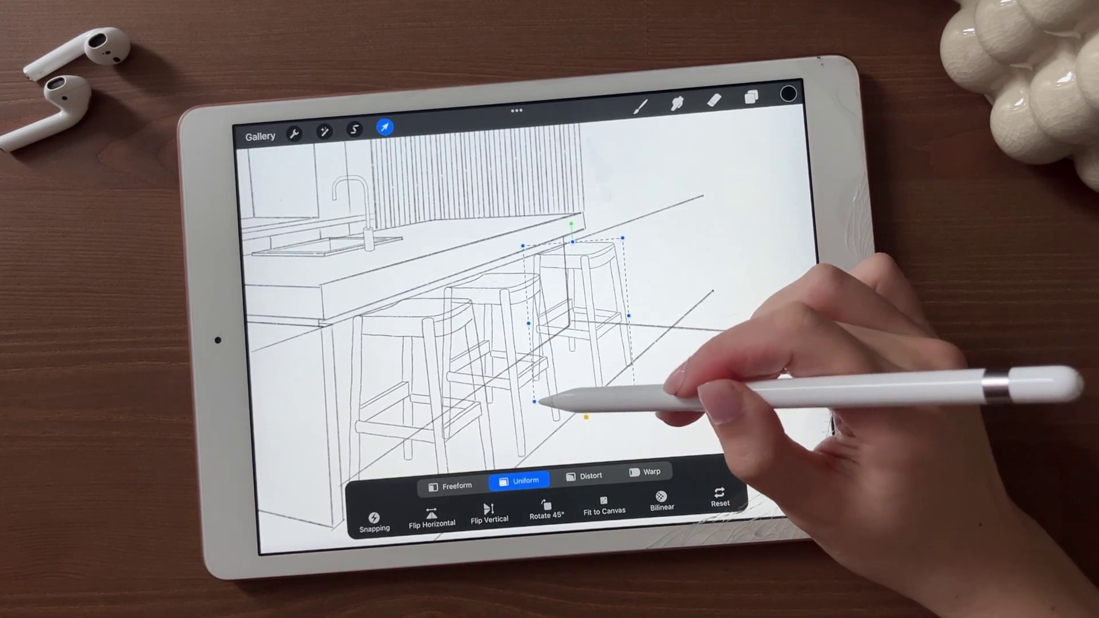
drag(535, 402, 552, 388)
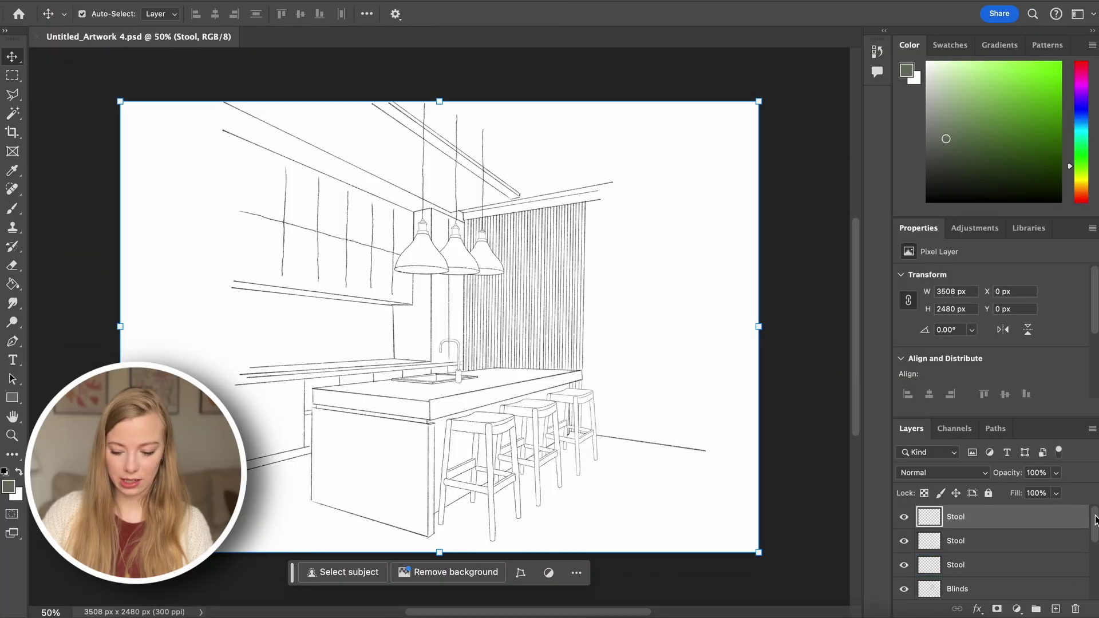
Select the Blinds layer and start editing its name.
mouse_move(1095, 516)
mouse_down()
mouse_move(1094, 601)
mouse_move(1093, 509)
mouse_up()
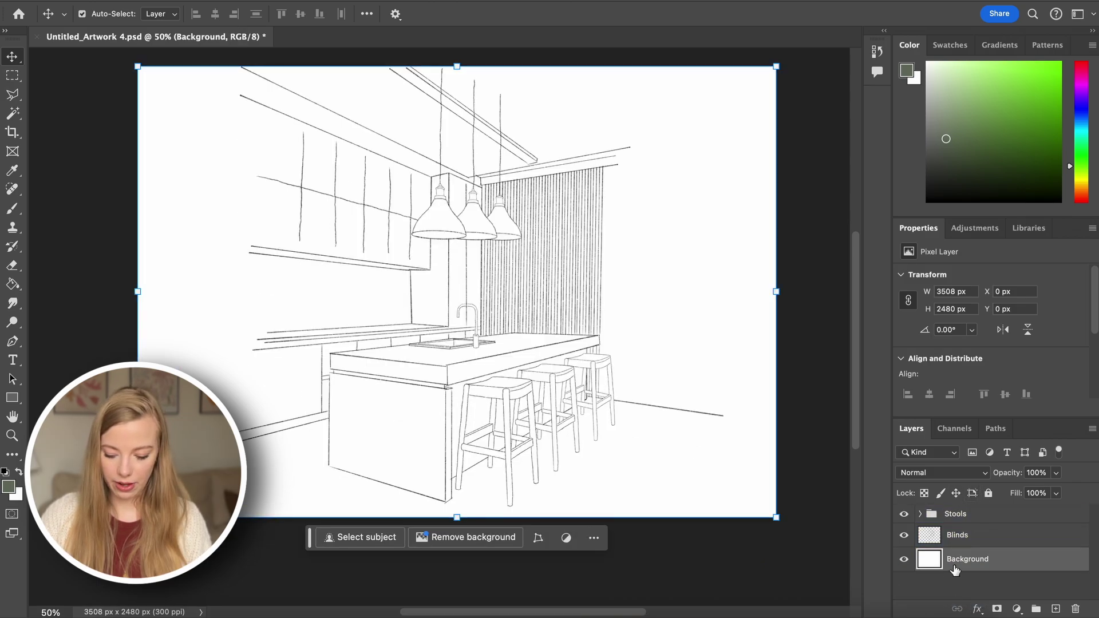
click(956, 535)
double_click(961, 535)
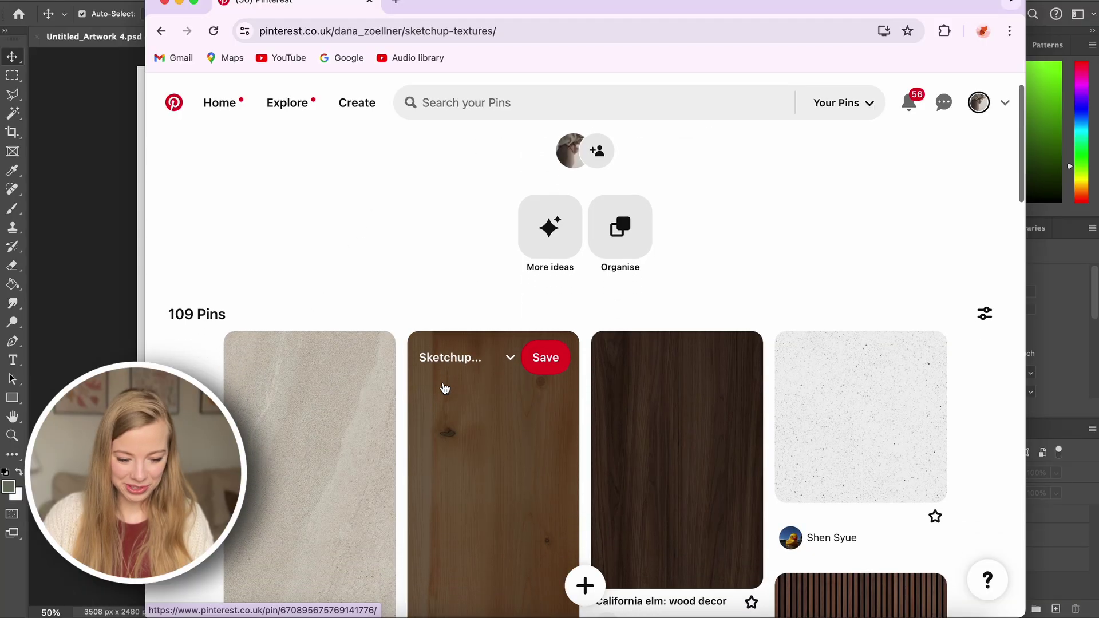
Download the light wood texture pin from the Pinterest board.
scroll(445, 389, down, 2)
scroll(445, 389, down, 8)
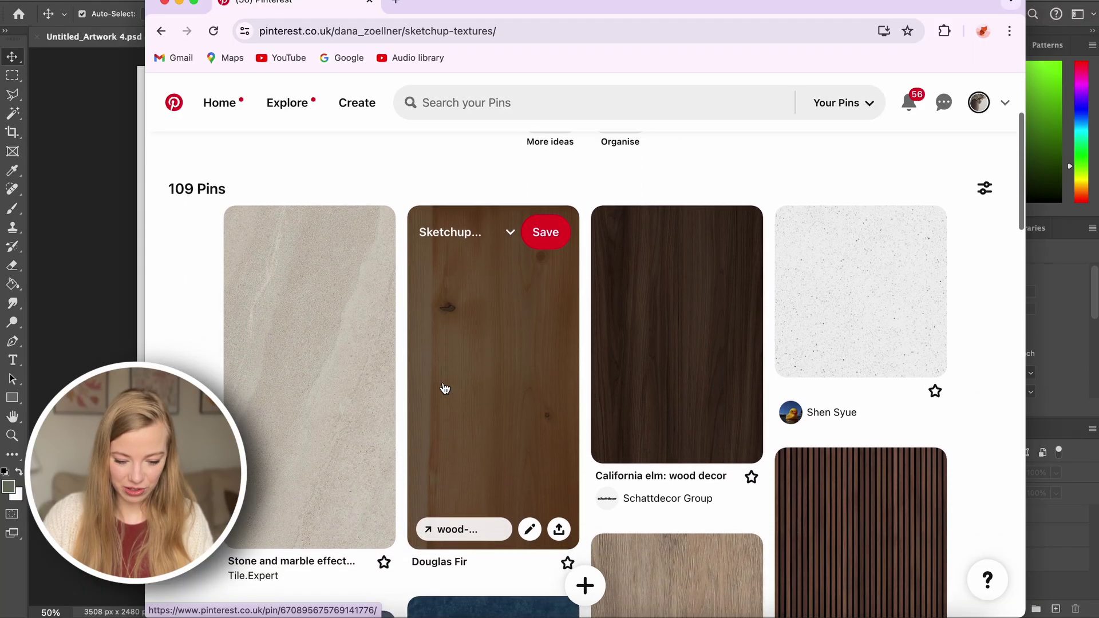
scroll(658, 313, down, 8)
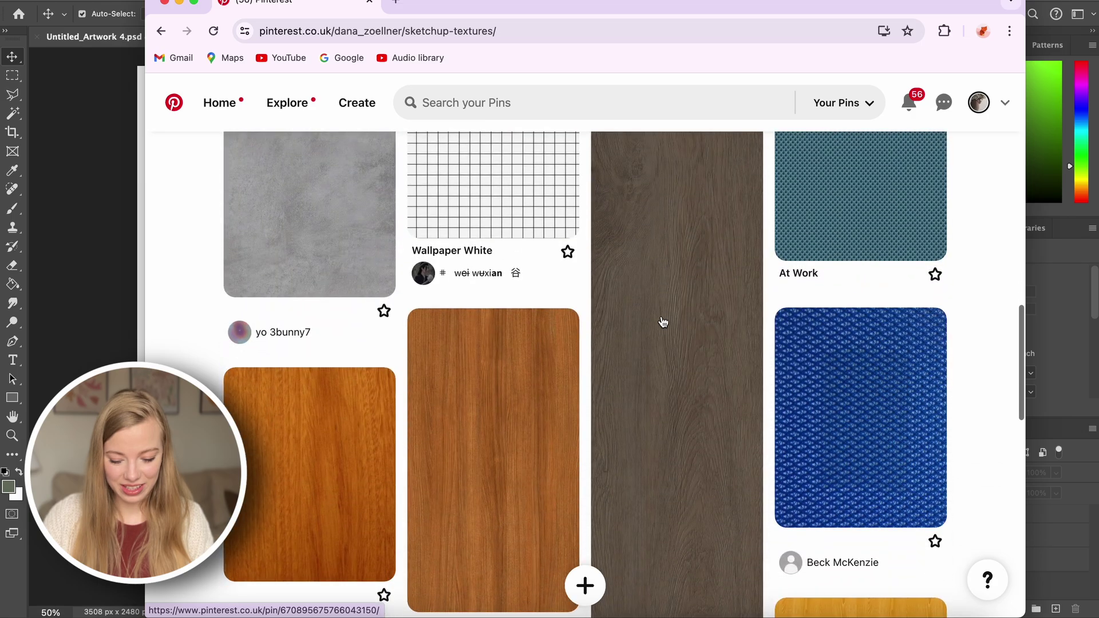
scroll(662, 321, up, 10)
click(665, 442)
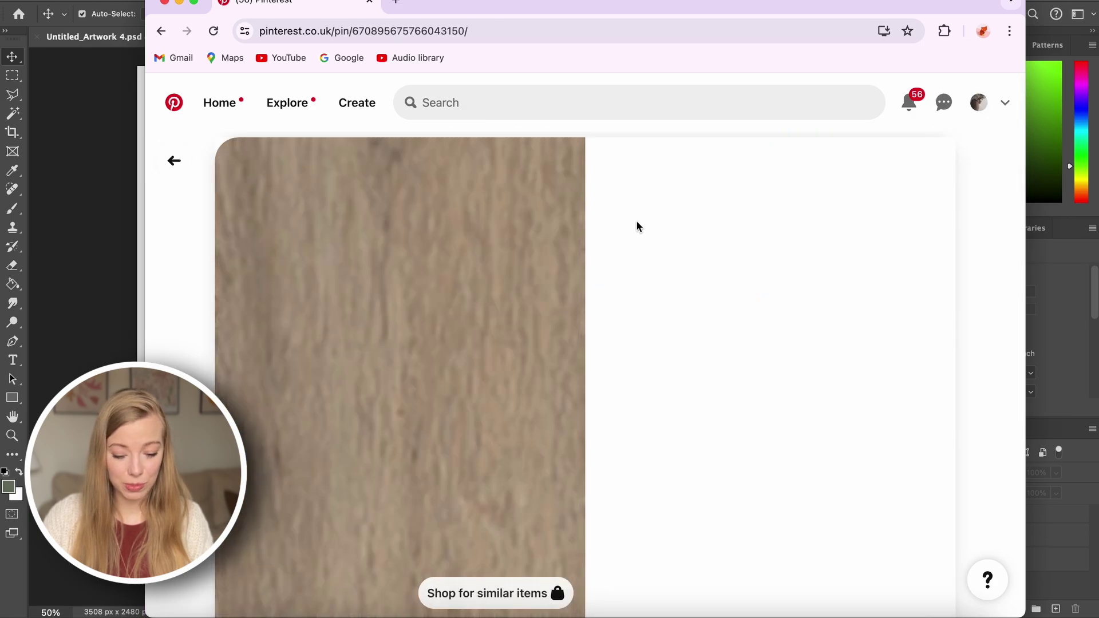
click(661, 194)
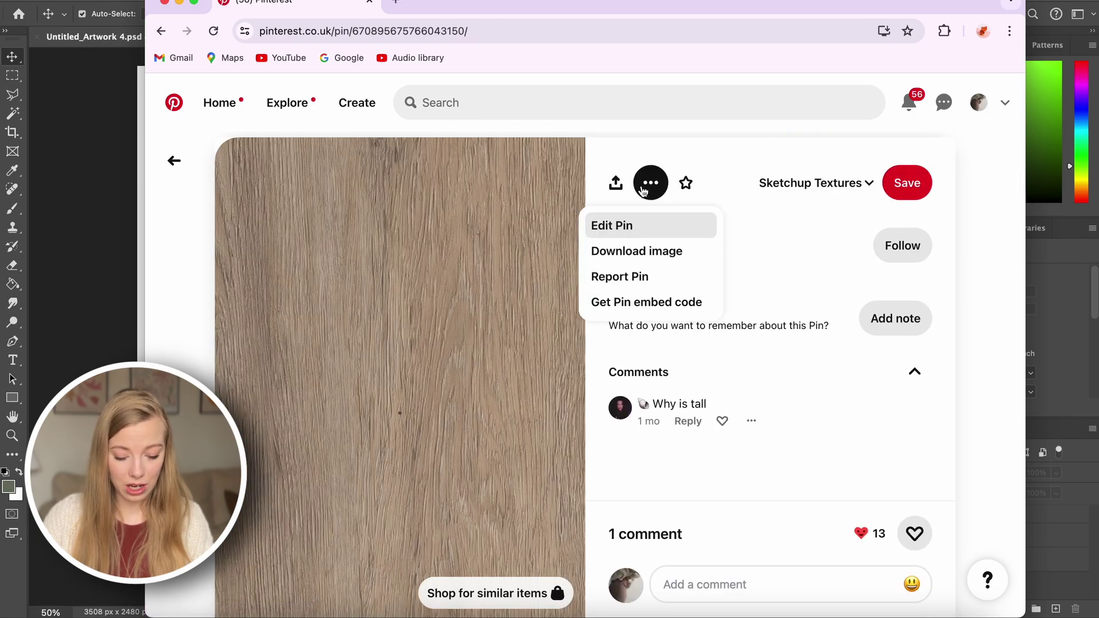
click(645, 259)
Back on the Sketchup Textures board, drag the concrete tile texture onto the kitchen sketch.
click(174, 161)
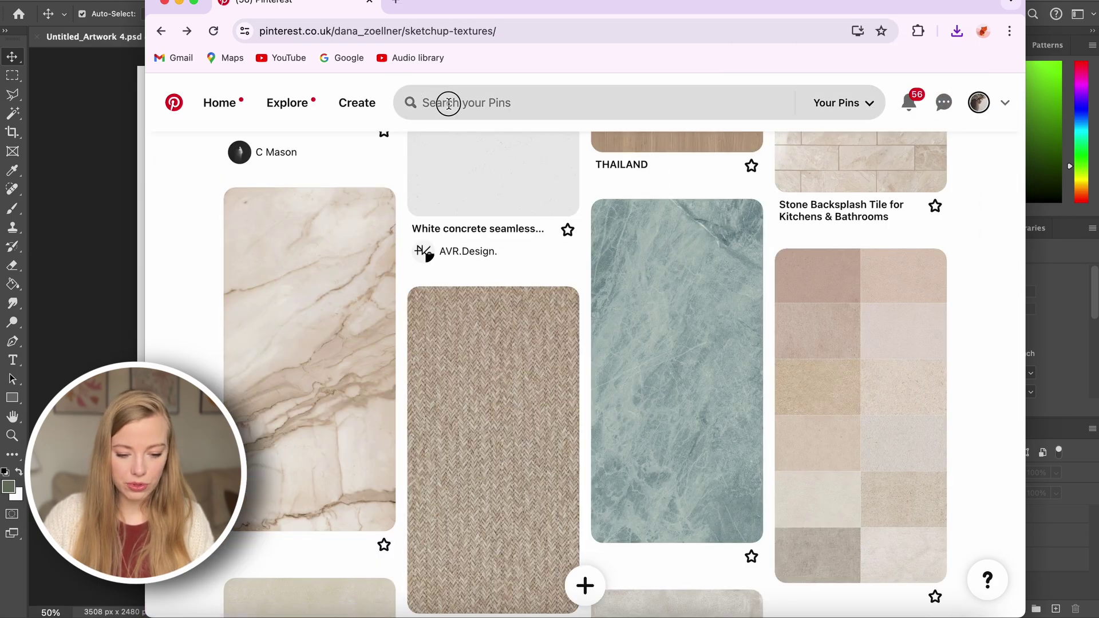
click(448, 103)
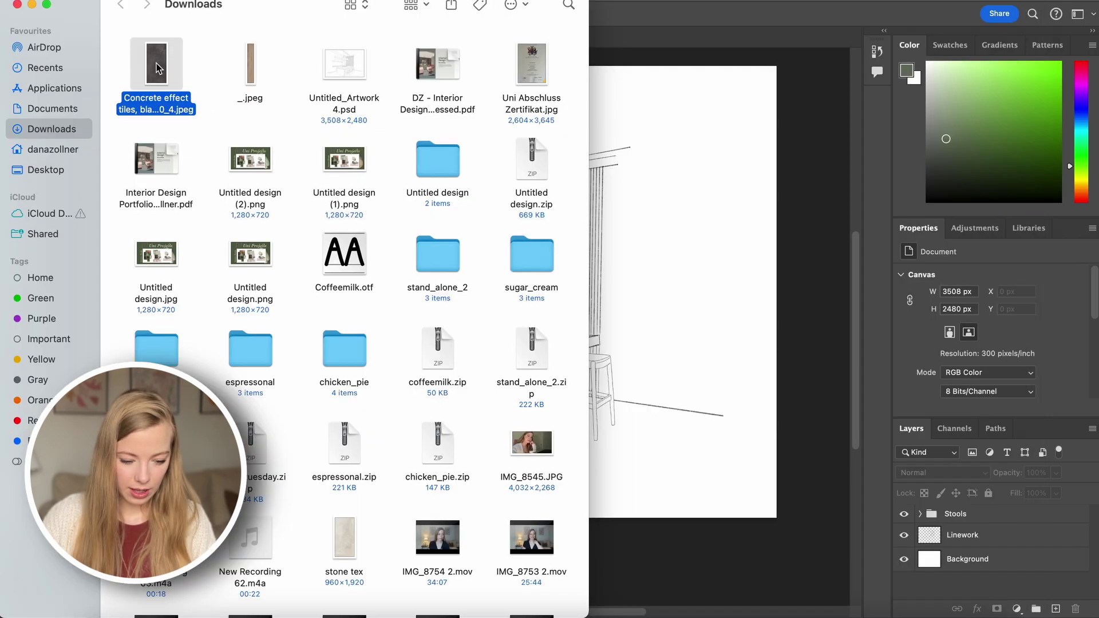
drag(159, 69, 675, 281)
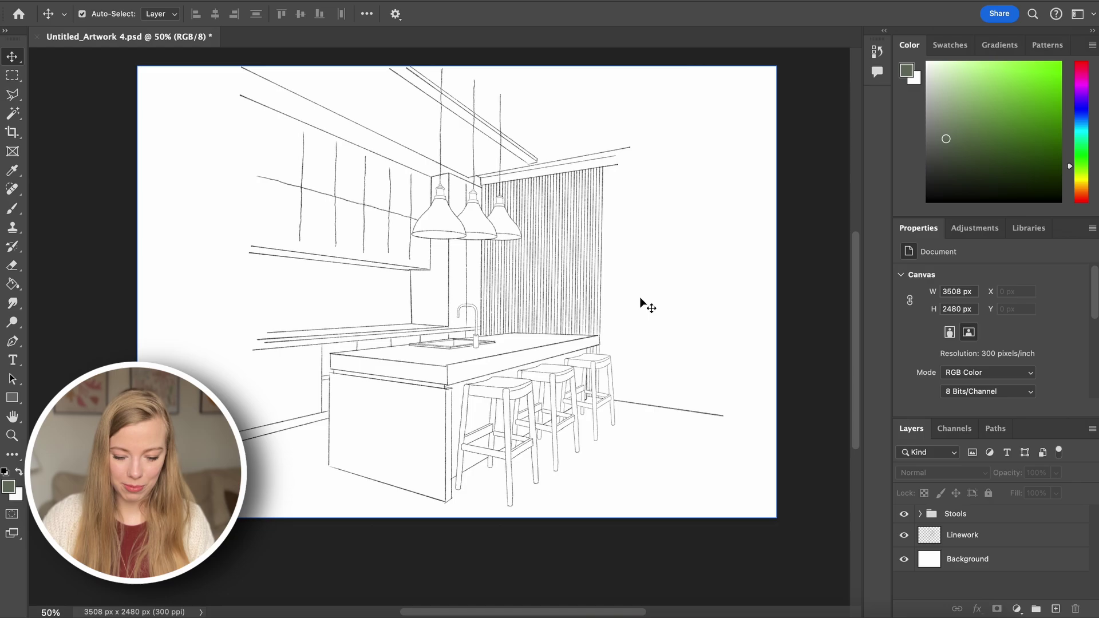
Rename the concrete layer 'Island Countertop', convert it to a smart object, and start Free Transform.
double_click(1003, 516)
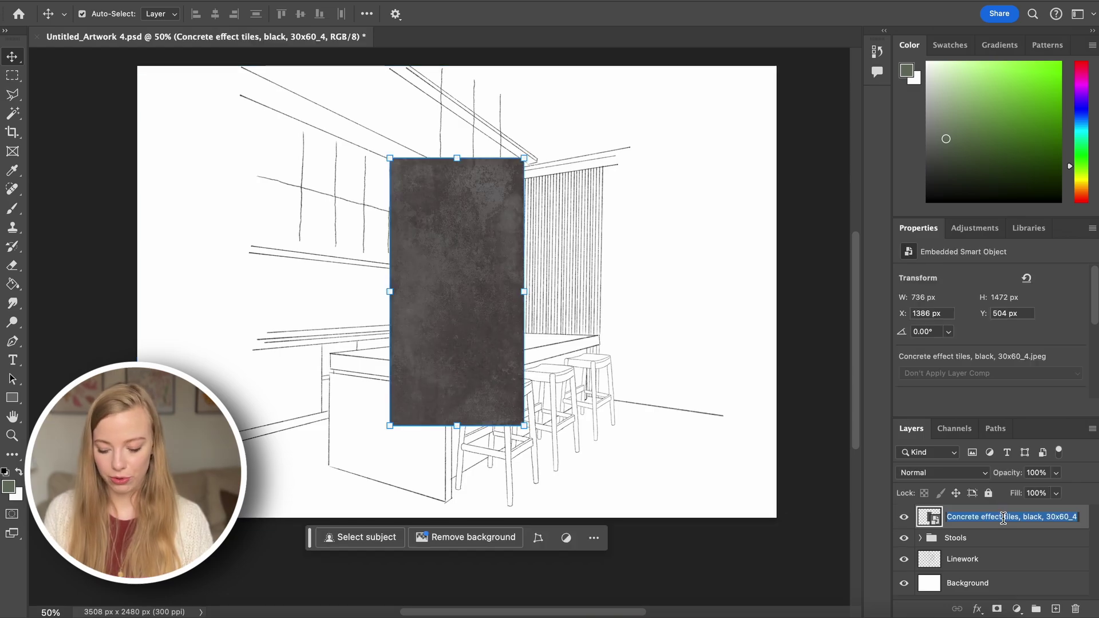
right_click(966, 516)
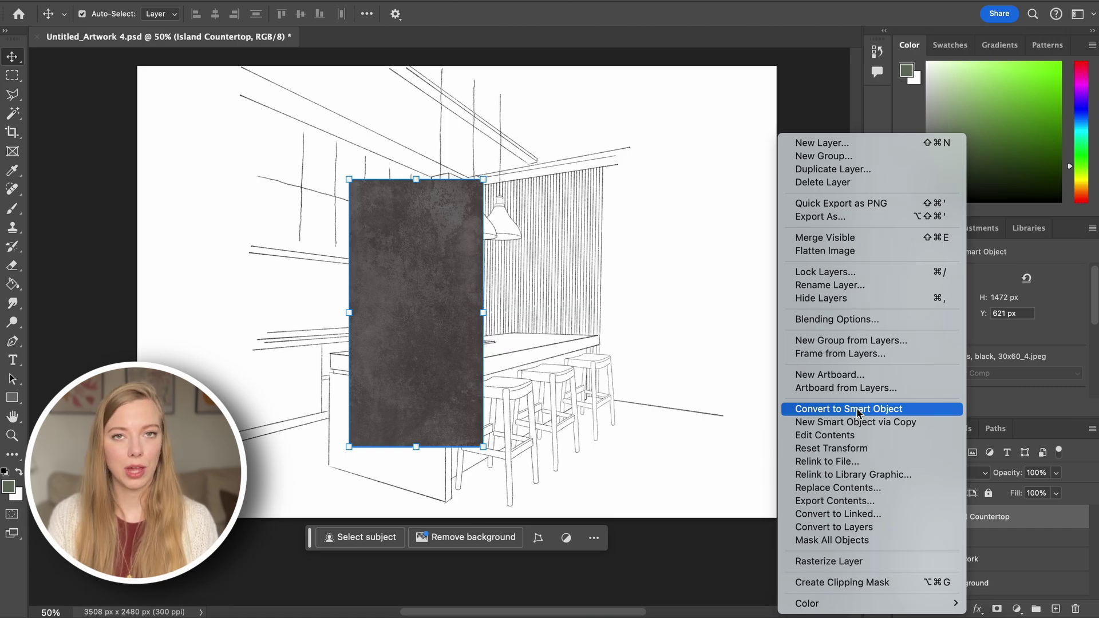
click(856, 409)
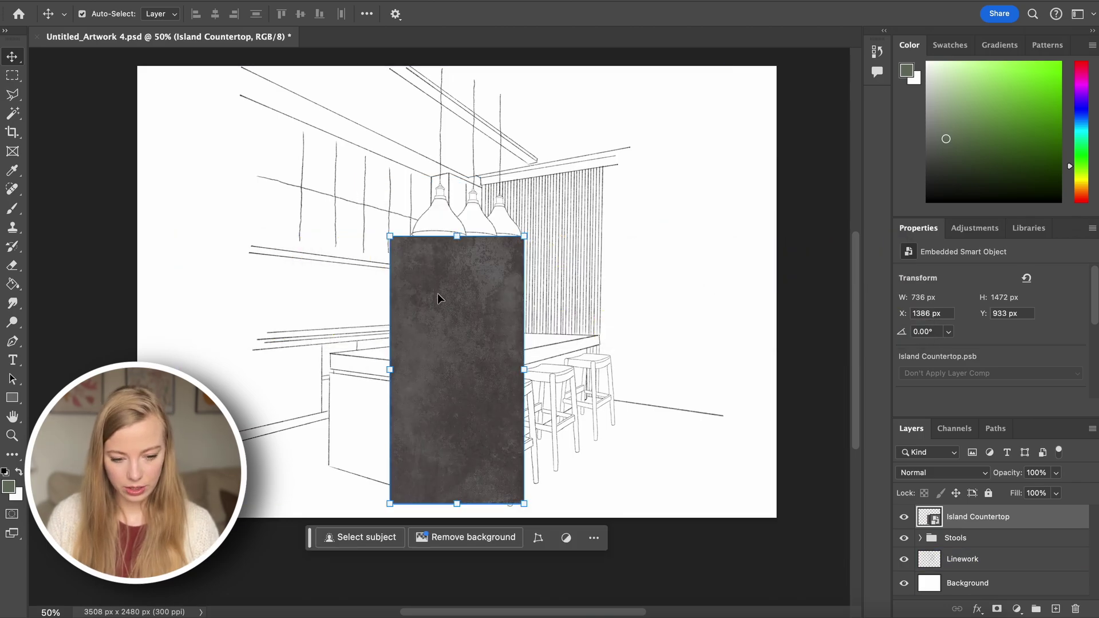
key(ctrl+t)
Distort the concrete texture so its four corners match the island top outline.
click(171, 14)
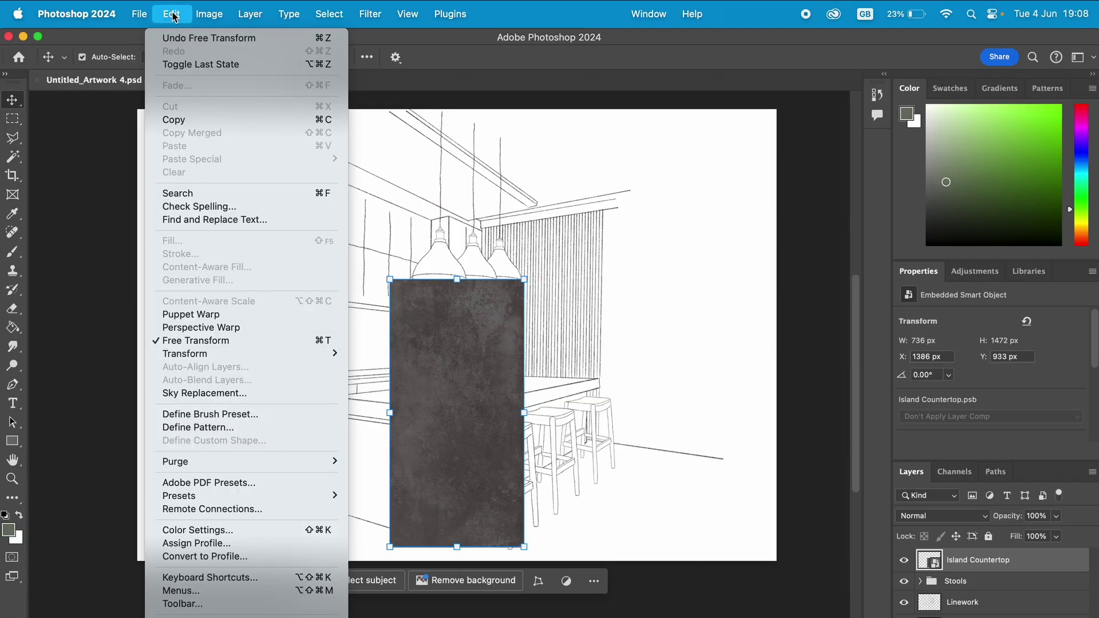
mouse_move(232, 359)
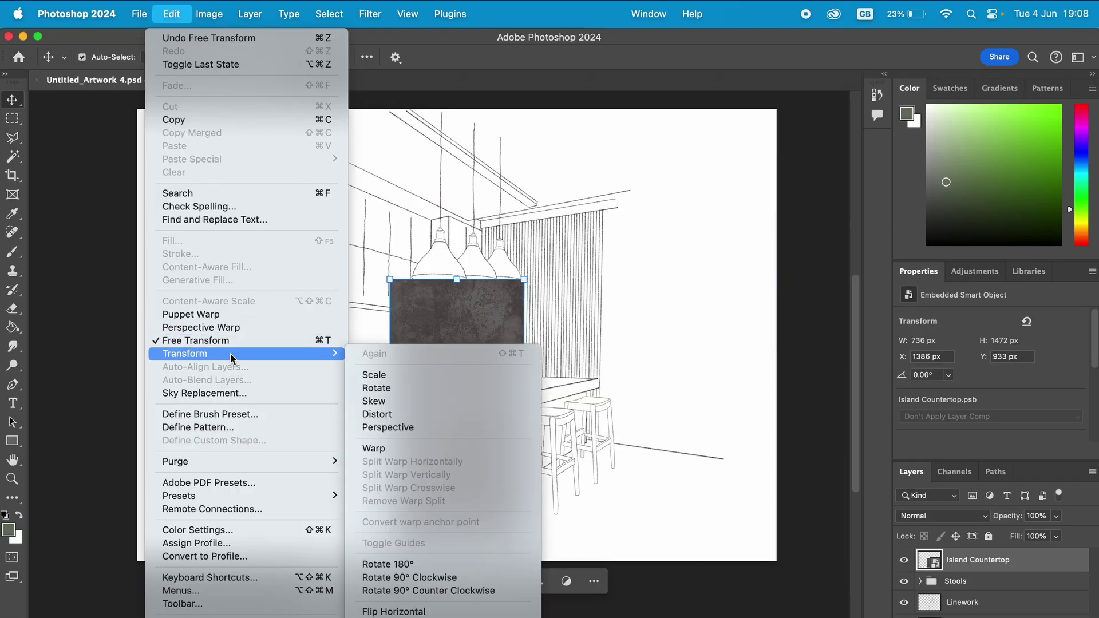
click(438, 420)
drag(391, 242, 598, 334)
drag(524, 236, 508, 331)
drag(389, 504, 331, 363)
drag(524, 504, 454, 346)
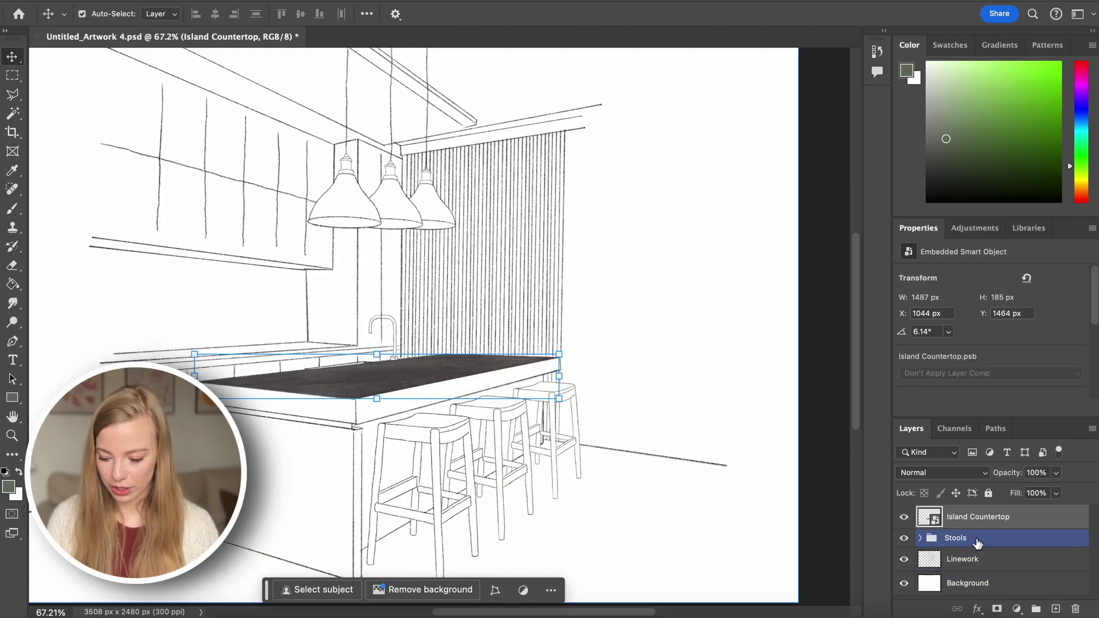
Move the Linework layer above the countertop layer.
click(980, 563)
mouse_move(988, 564)
mouse_down()
mouse_move(976, 517)
mouse_move(961, 521)
mouse_up()
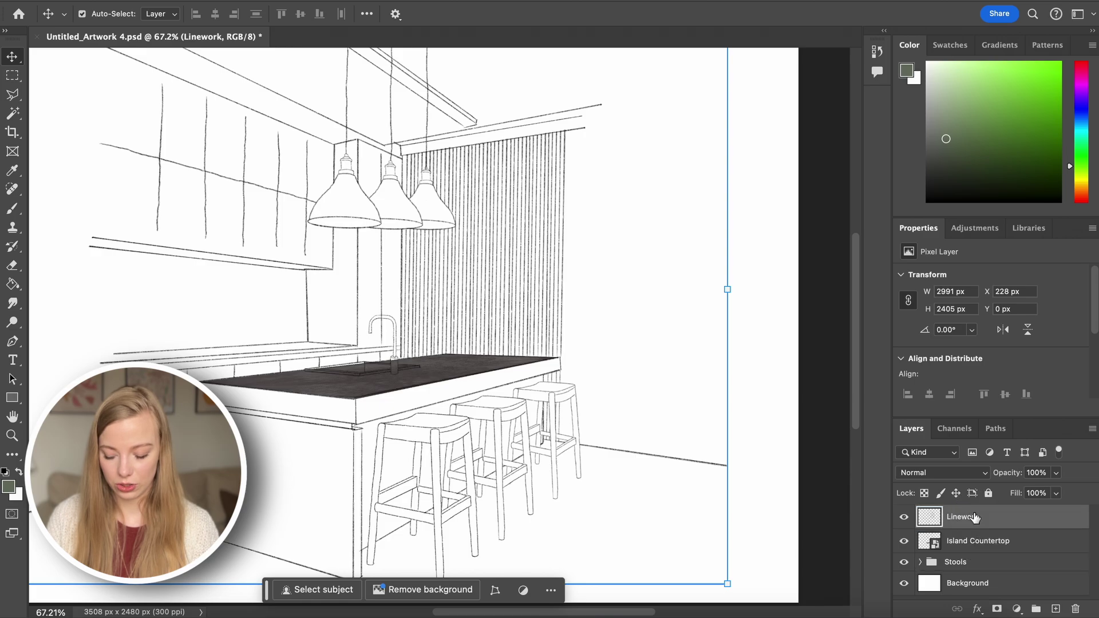
right_click(960, 521)
Label the Linework layer red and reselect the Island Countertop layer.
mouse_move(830, 603)
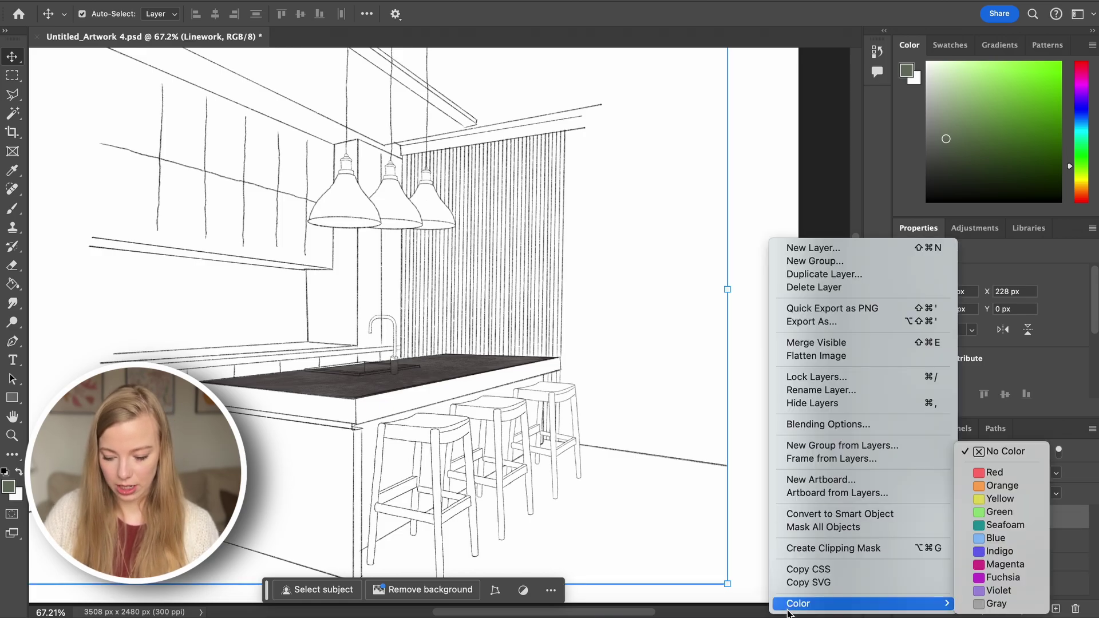
click(975, 472)
click(1000, 537)
Outline the sink opening, including the faucet base, with the Polygonal Lasso.
scroll(458, 321, up, 2)
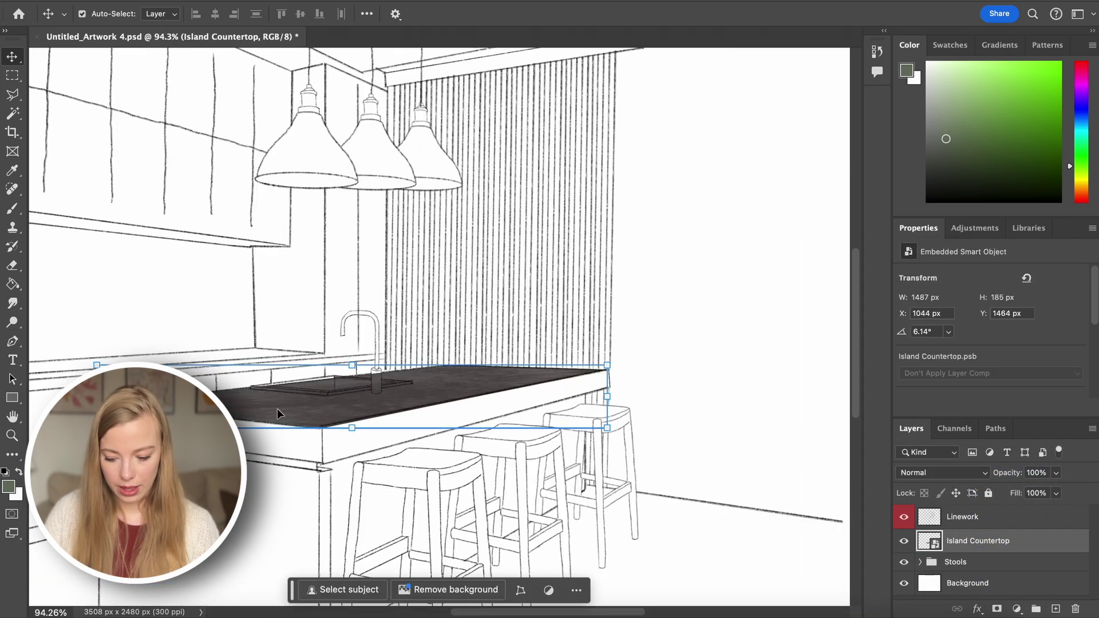
scroll(229, 406, up, 2)
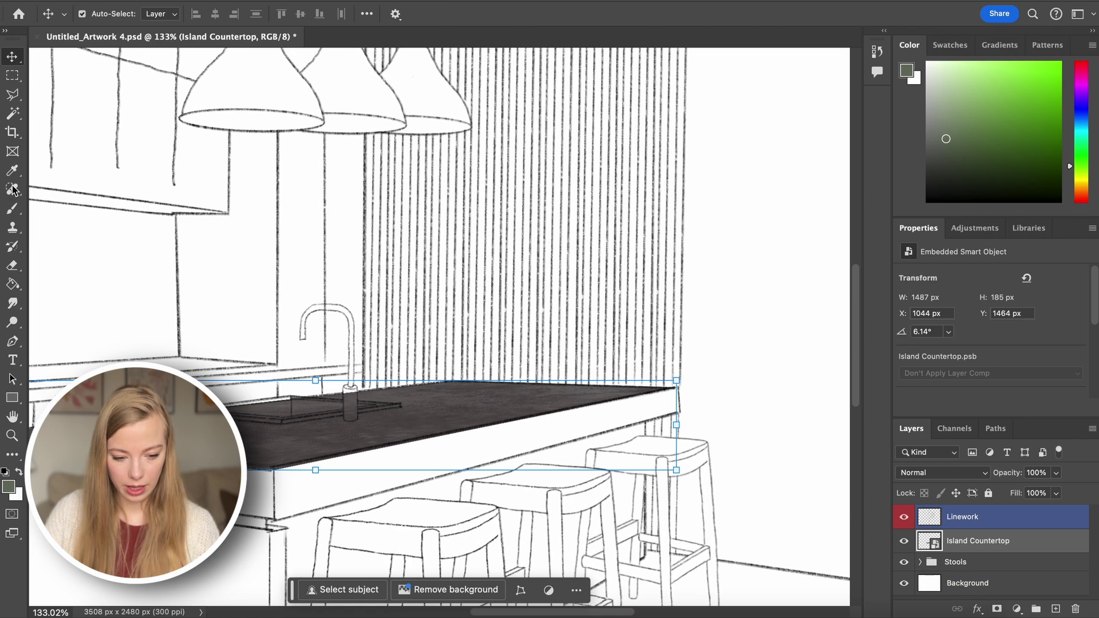
click(12, 94)
scroll(223, 349, up, 2)
click(221, 347)
click(394, 365)
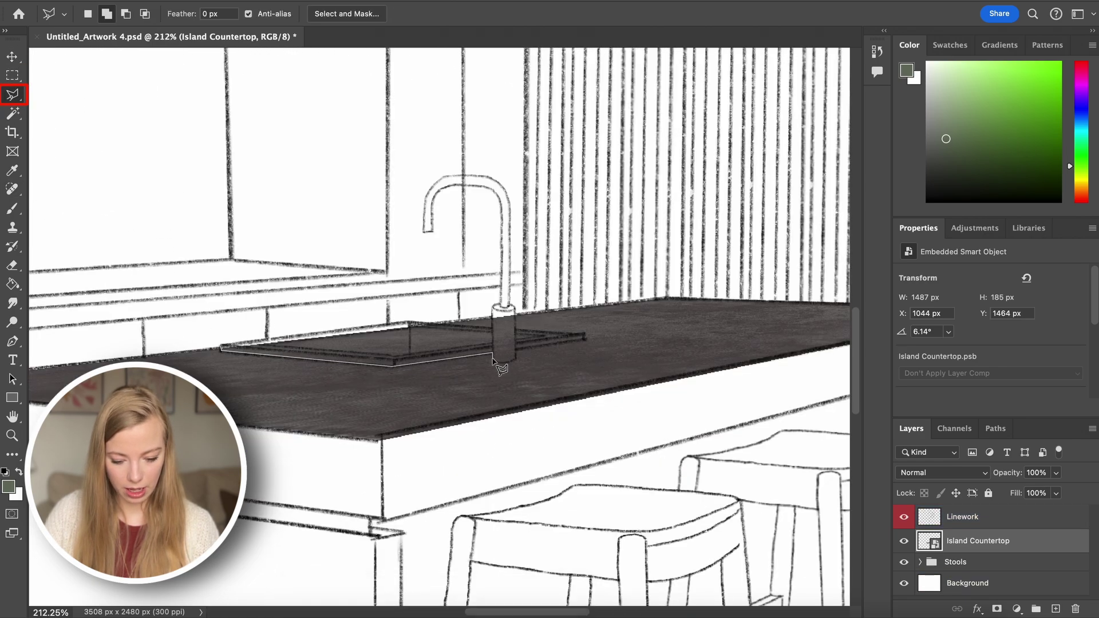
click(492, 355)
double_click(492, 331)
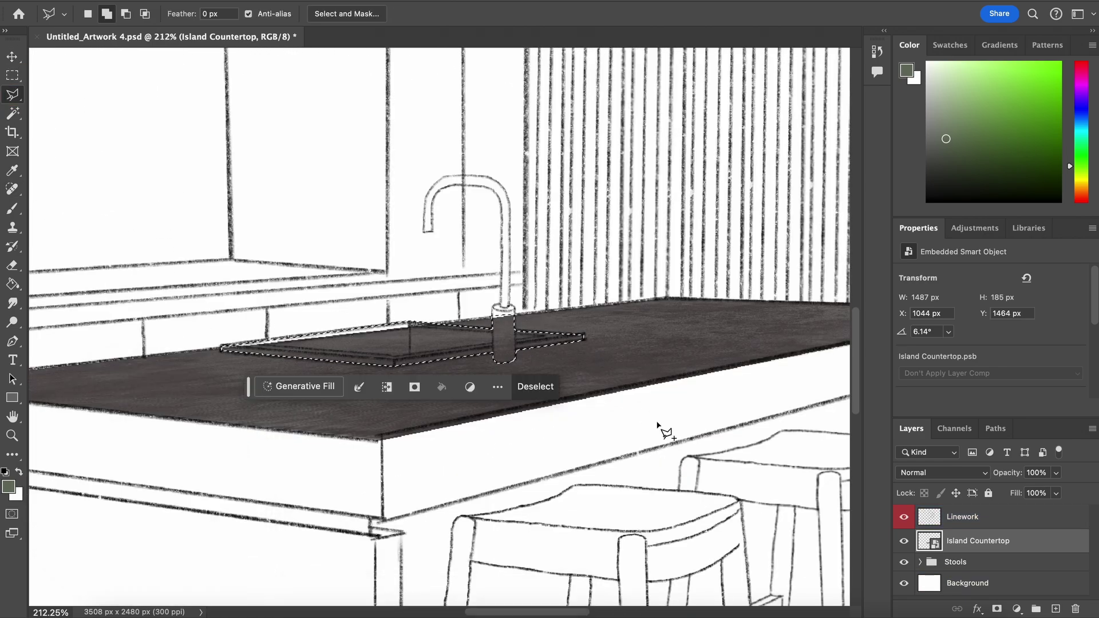
Invert the selection and add a layer mask hiding the concrete inside the sink.
right_click(419, 346)
click(506, 250)
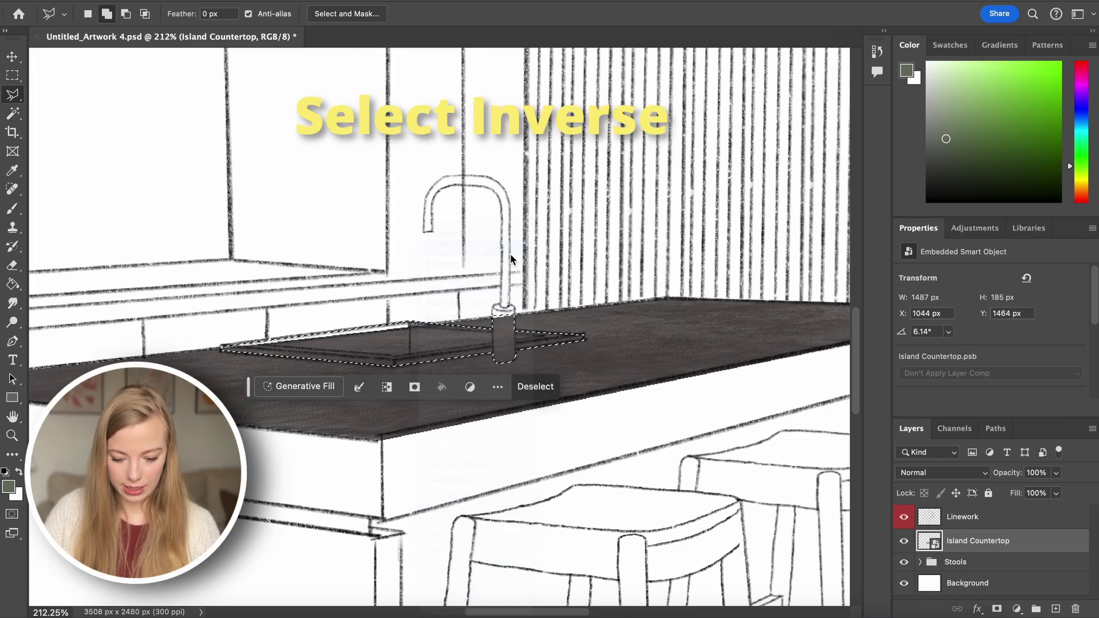
click(996, 609)
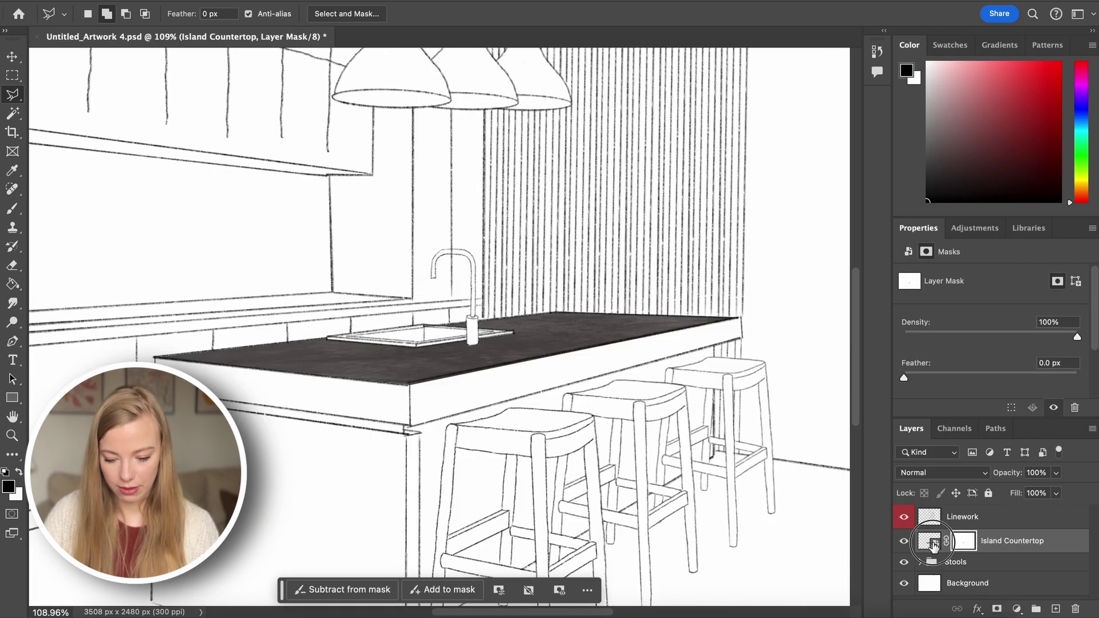
Inside the Island Countertop smart object, place the wood texture down the centre, save and close.
double_click(931, 541)
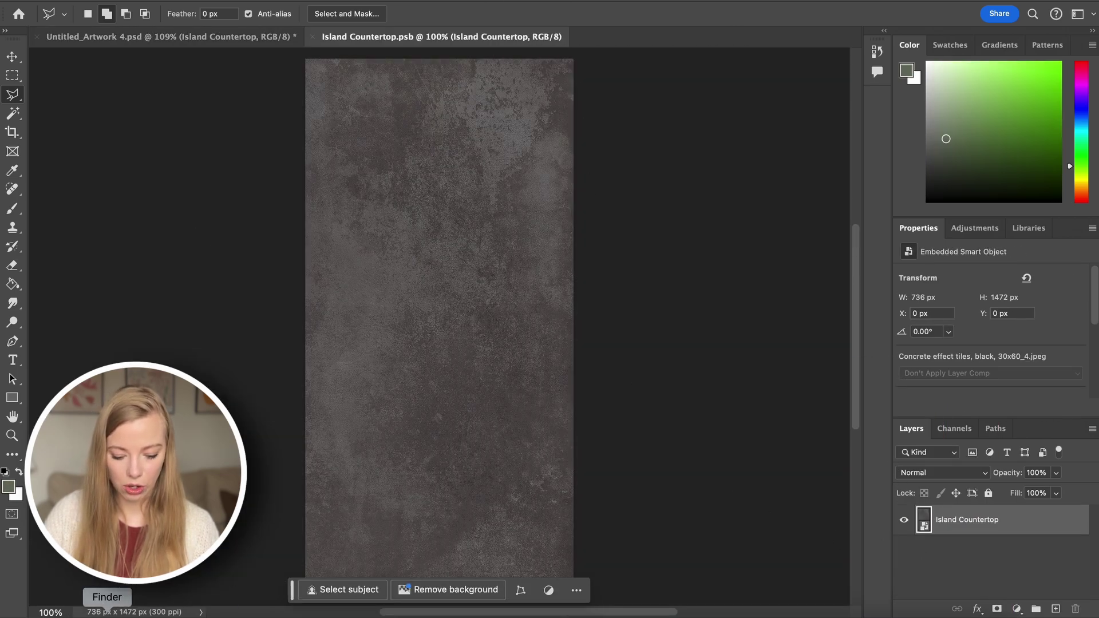
click(107, 614)
drag(250, 64, 650, 296)
key(Return)
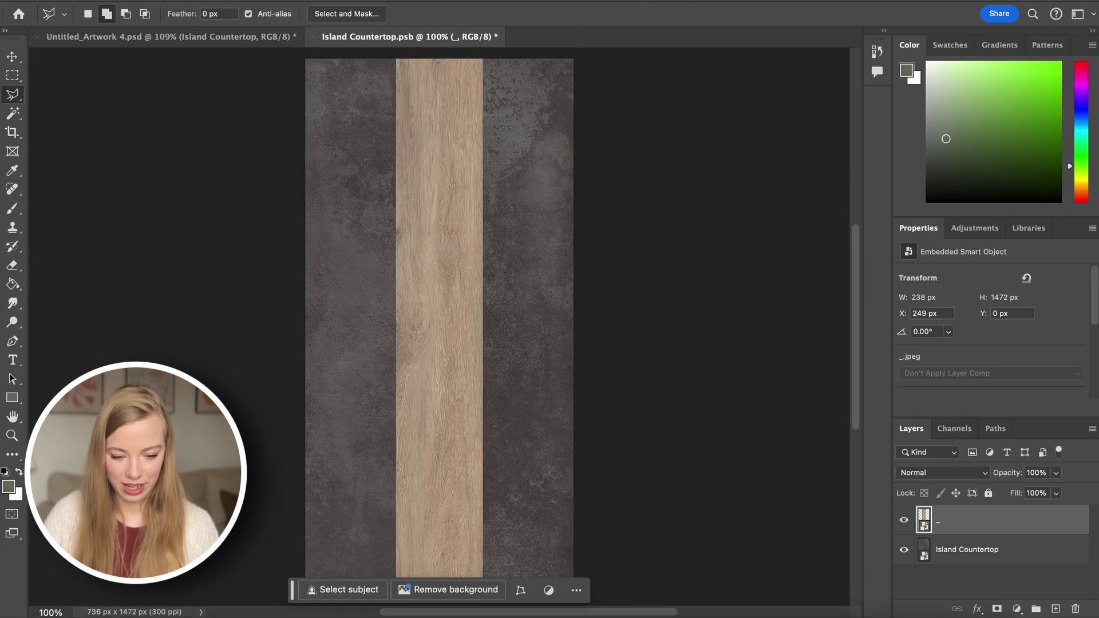
click(152, 1)
click(176, 118)
key(super+w)
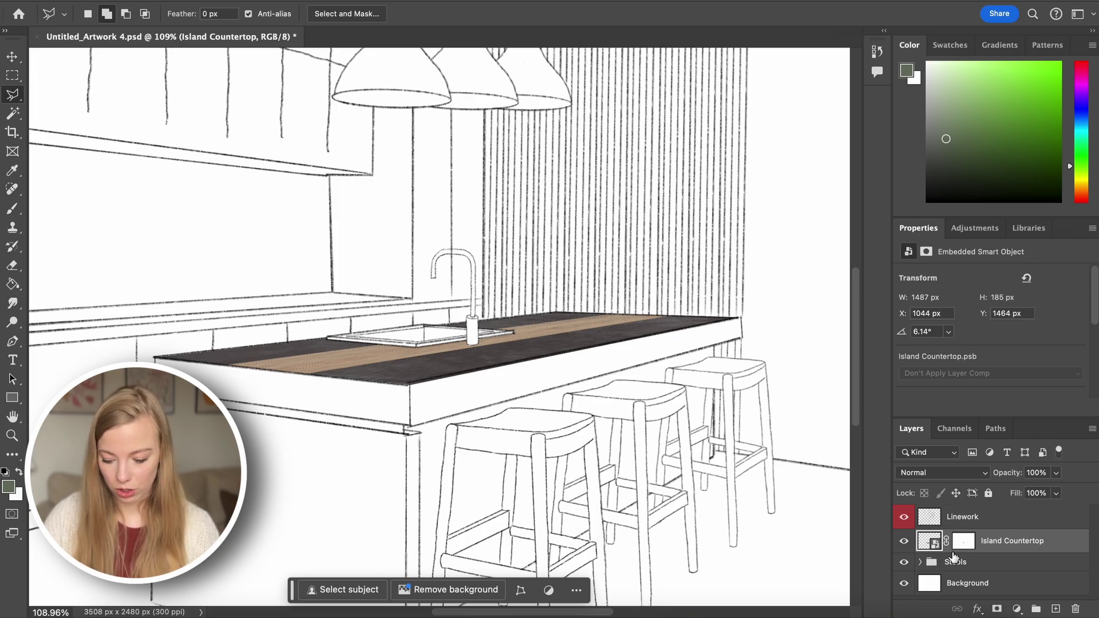
Place the concrete tile image, rotate it sideways and scale it over the island's end.
double_click(931, 541)
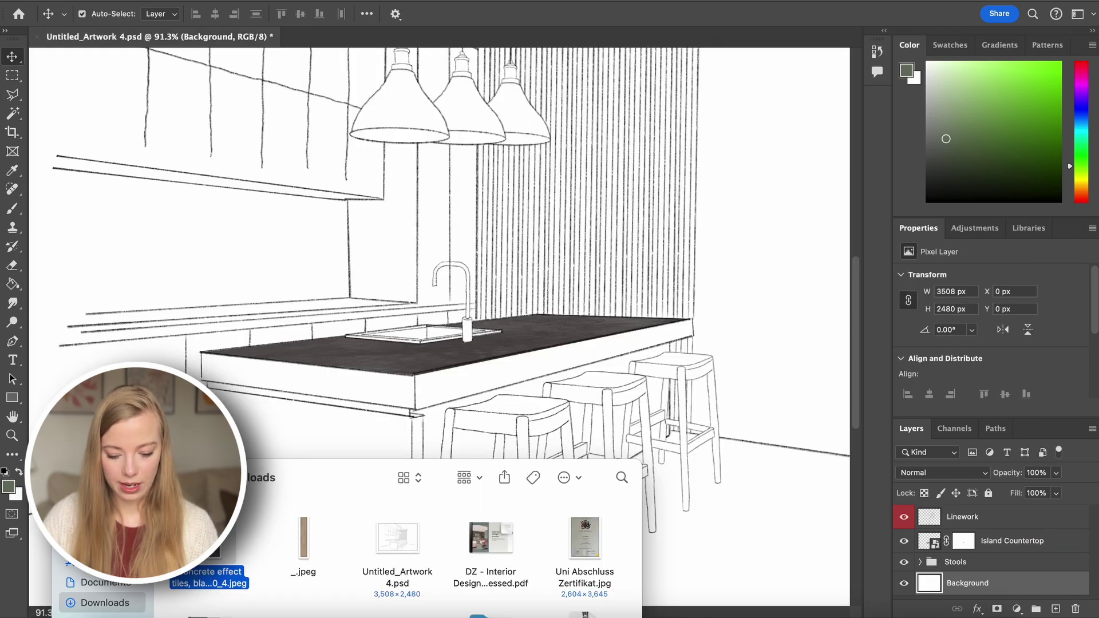
key(Return)
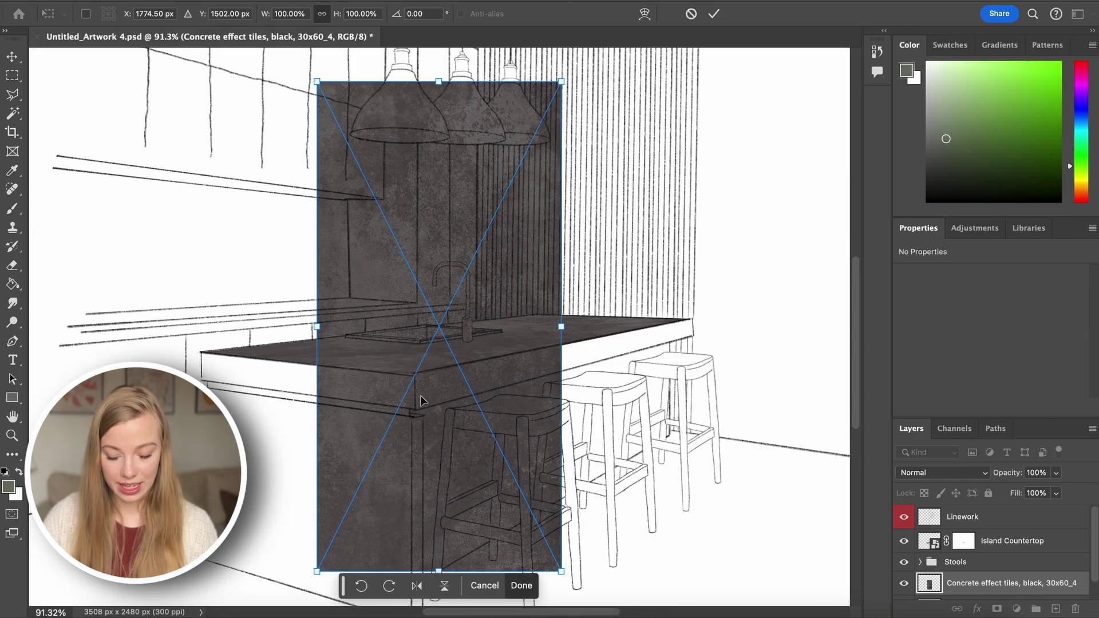
drag(420, 395, 299, 412)
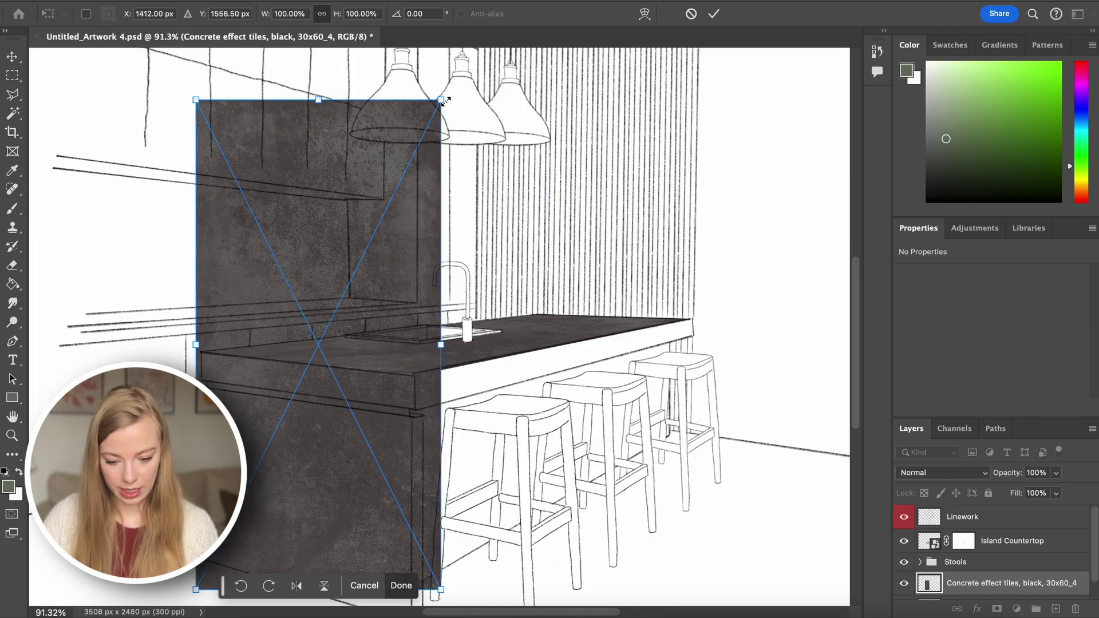
click(241, 585)
drag(563, 222, 417, 336)
drag(177, 459, 198, 446)
key(Return)
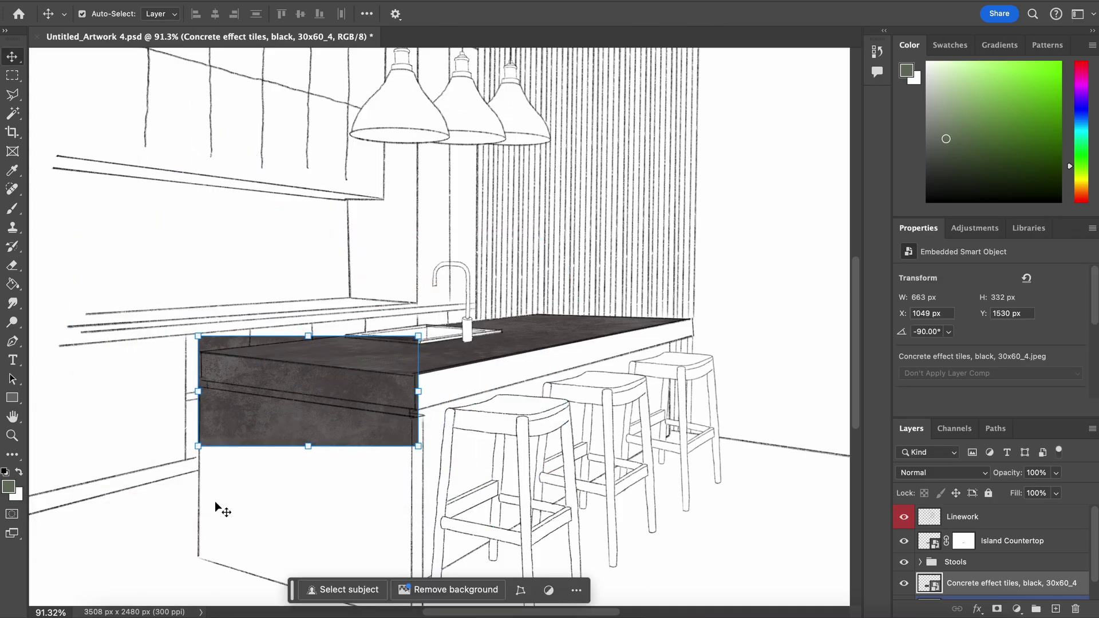
Free-transform the end-panel tile so its edges align with the island end.
click(172, 291)
scroll(309, 390, up, 5)
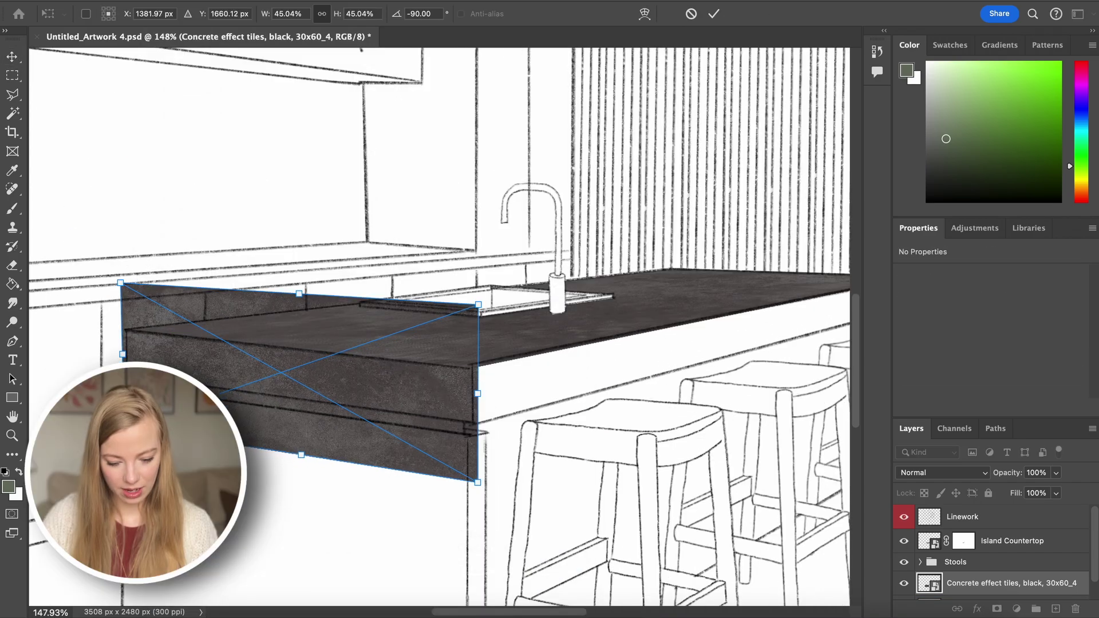
drag(122, 427, 120, 432)
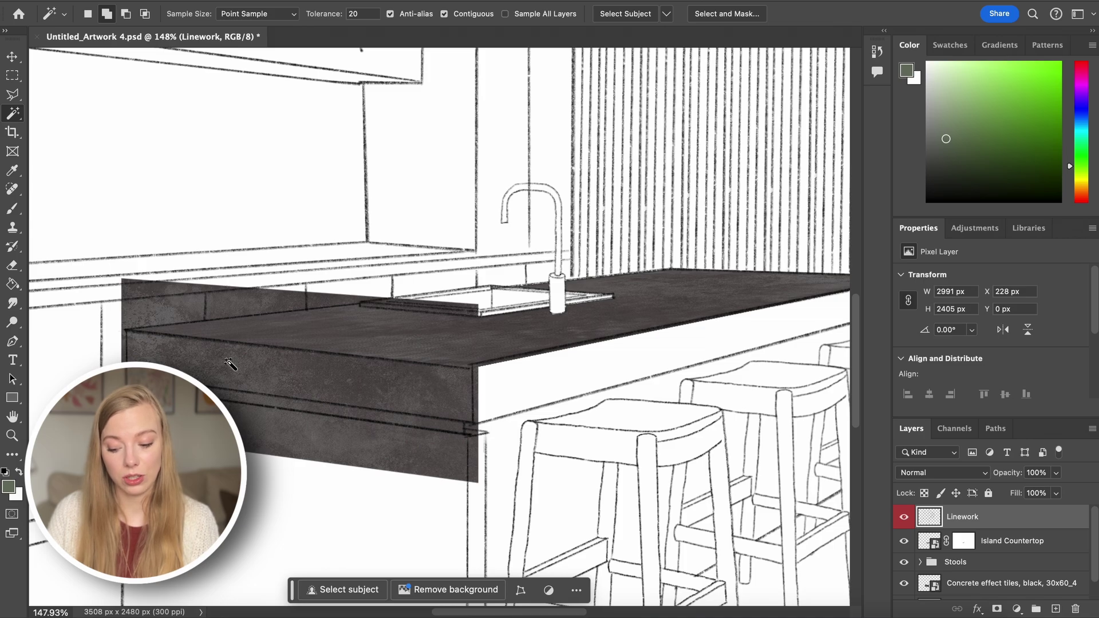
Outline the countertop's front edge with a polygonal lasso selection.
click(230, 364)
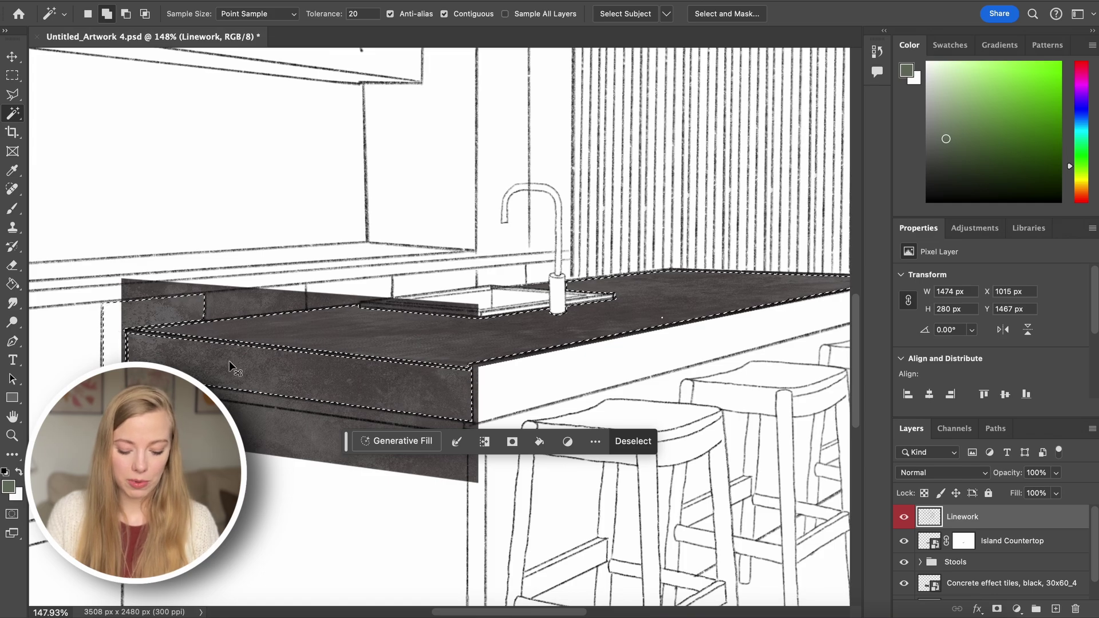
key(ctrl+d)
scroll(262, 395, down, 1)
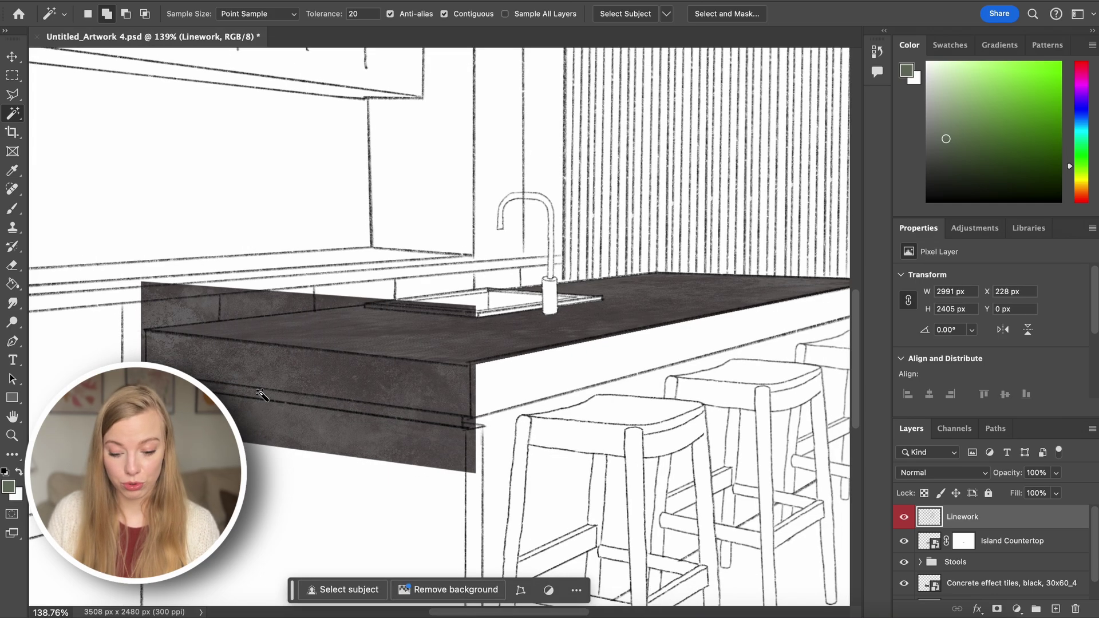
click(13, 99)
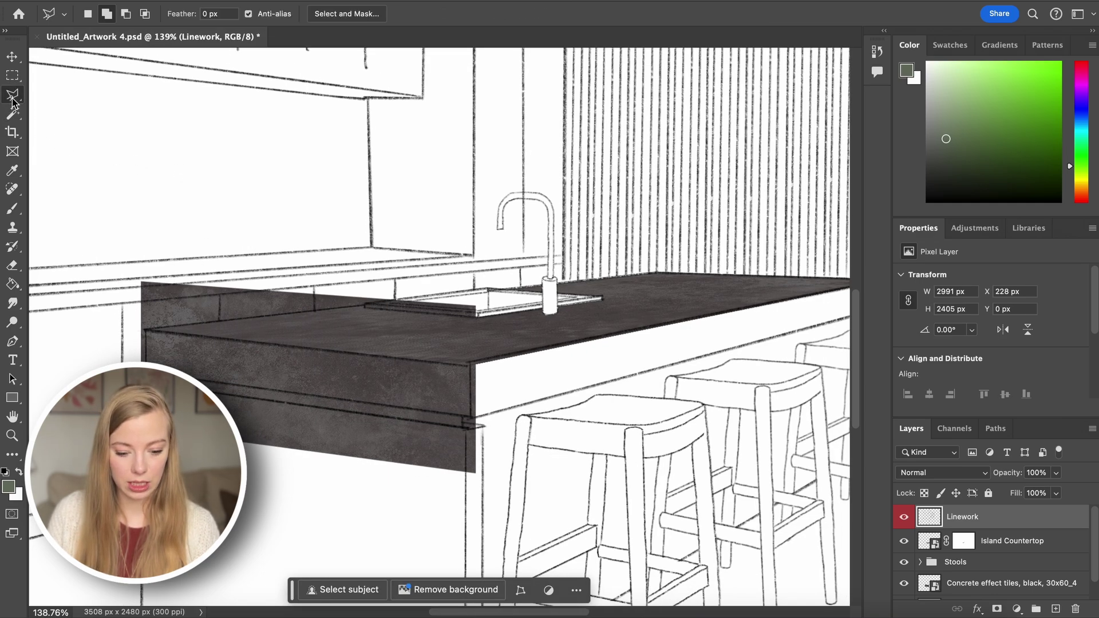
click(469, 368)
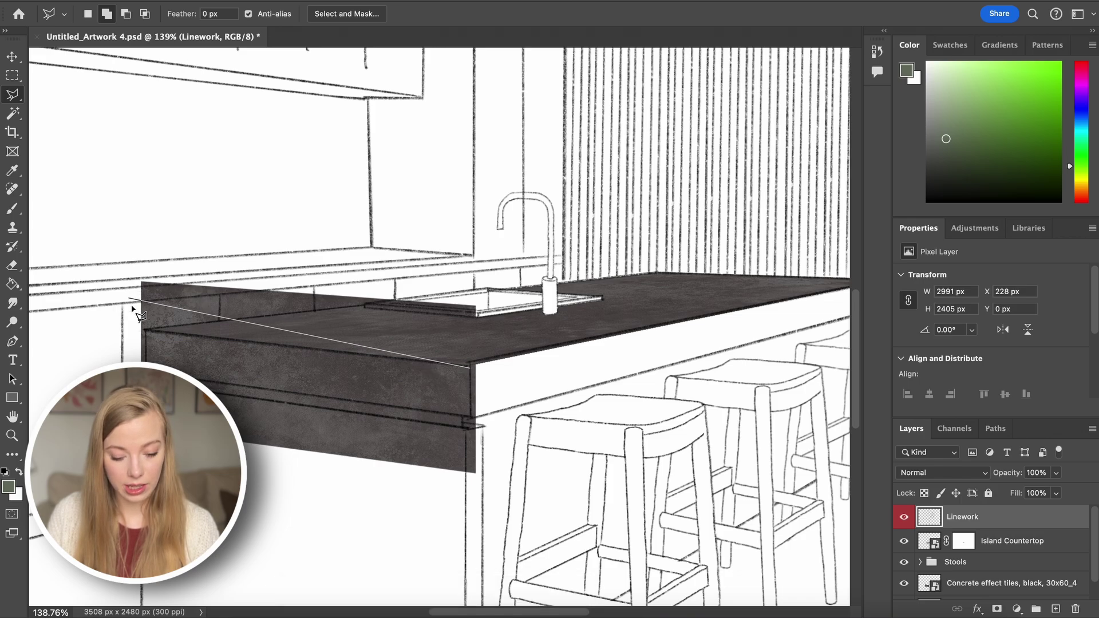
click(146, 331)
click(146, 378)
click(470, 418)
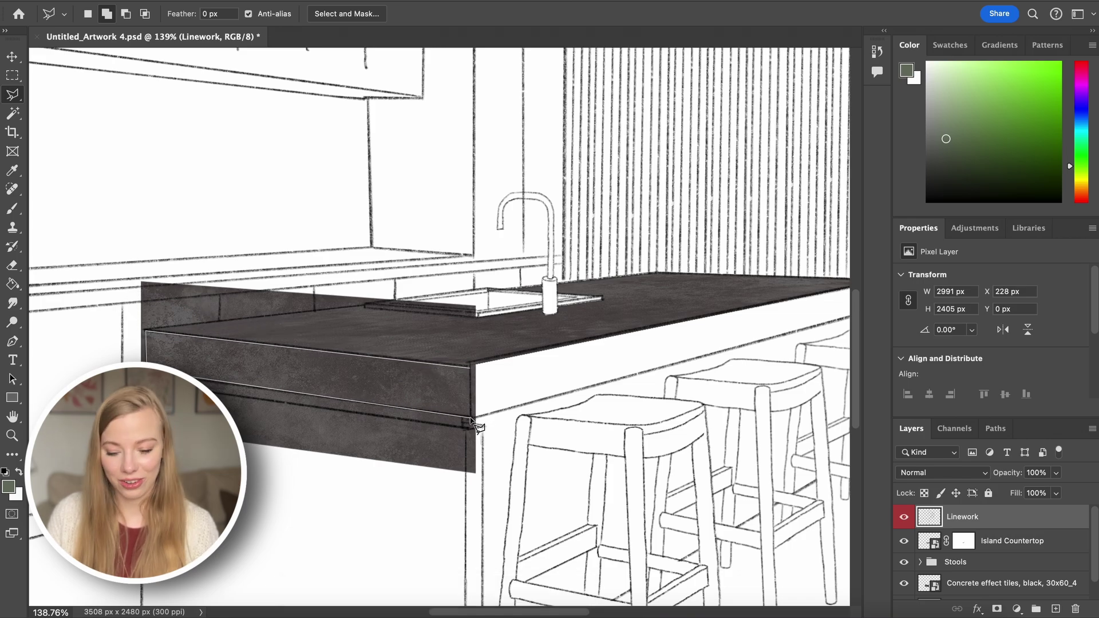
click(470, 417)
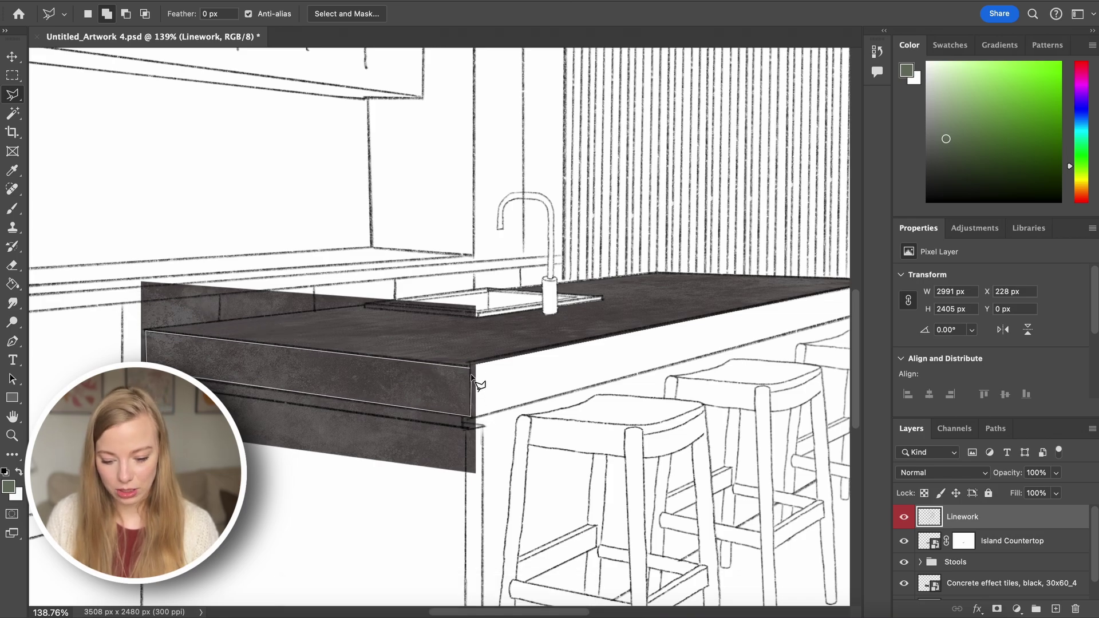
click(469, 368)
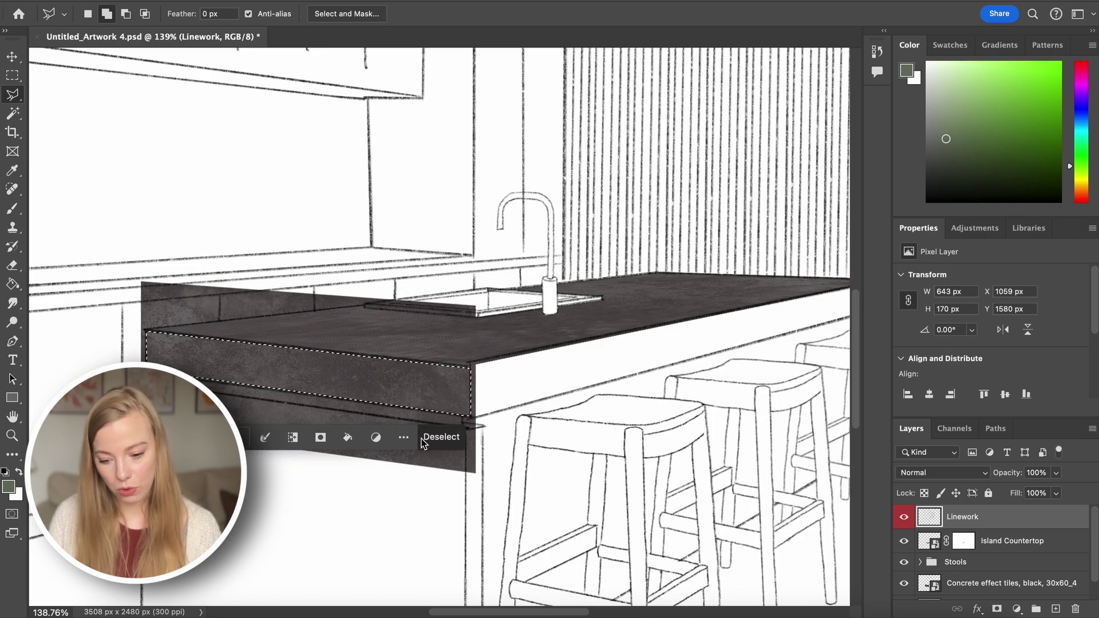
Mask the concrete tile layer to the countertop-edge selection.
scroll(648, 231, down, 5)
scroll(694, 255, down, 3)
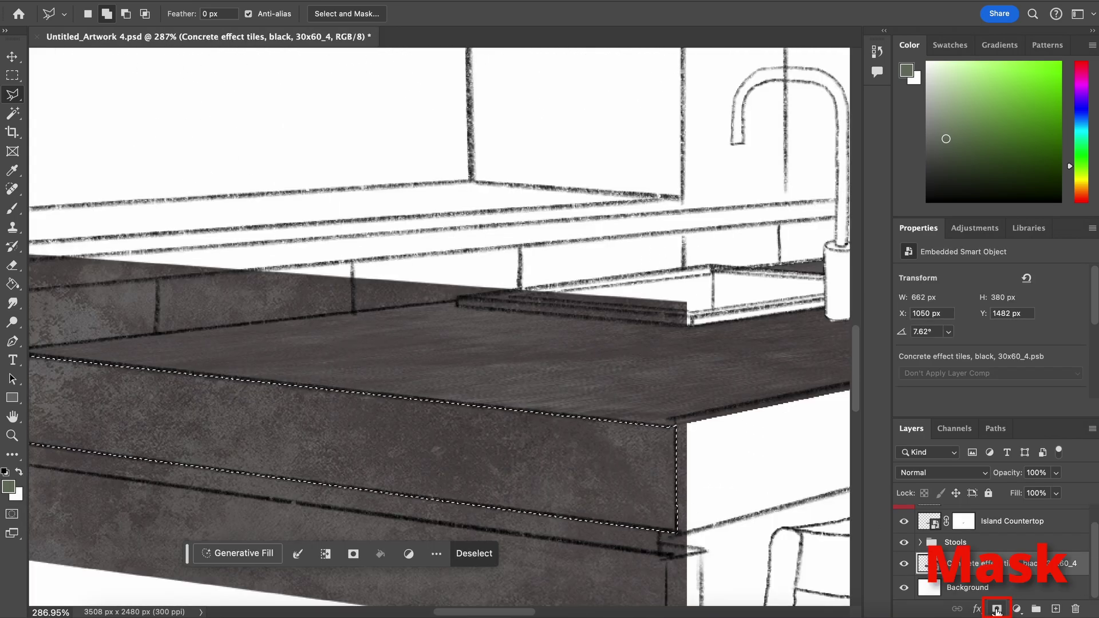
click(996, 608)
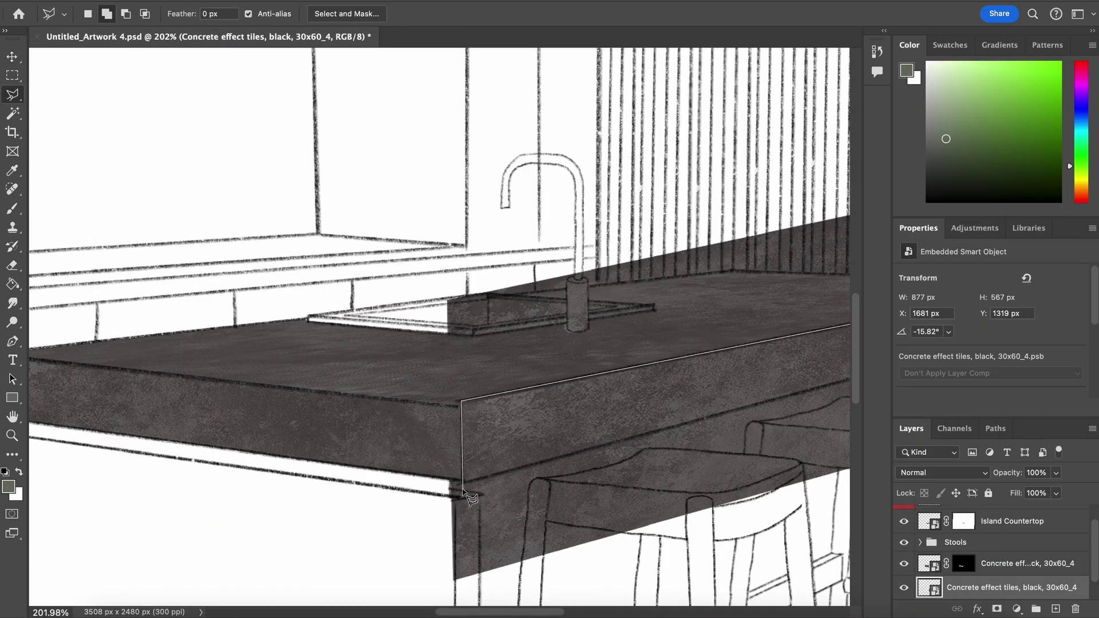
Free-transform the concrete tile layer and select the small gap at the countertop corner.
click(538, 456)
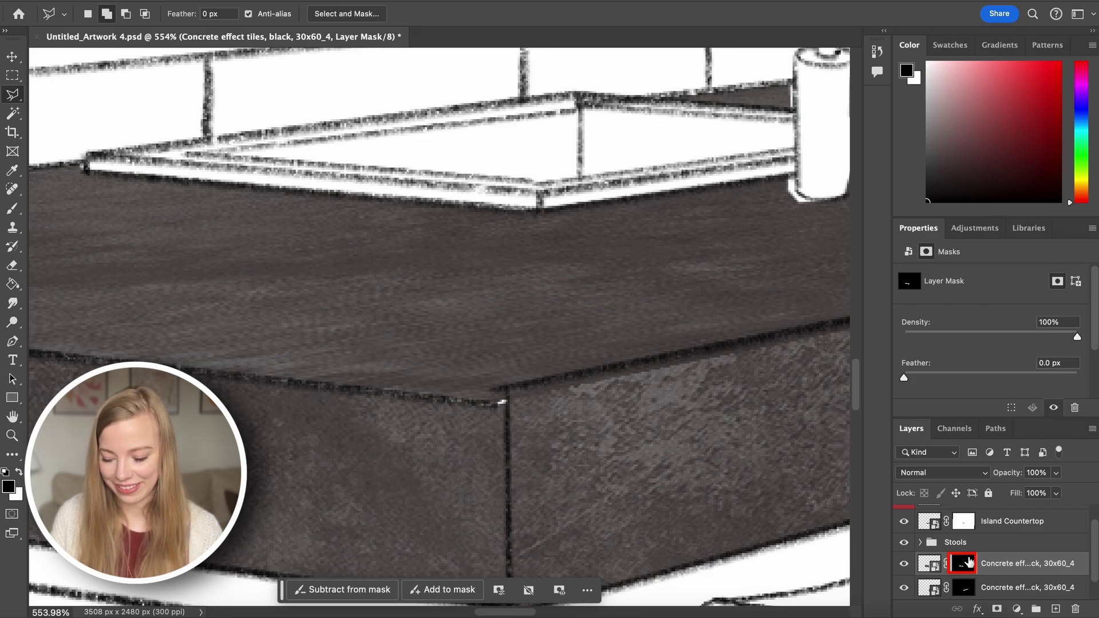
click(12, 113)
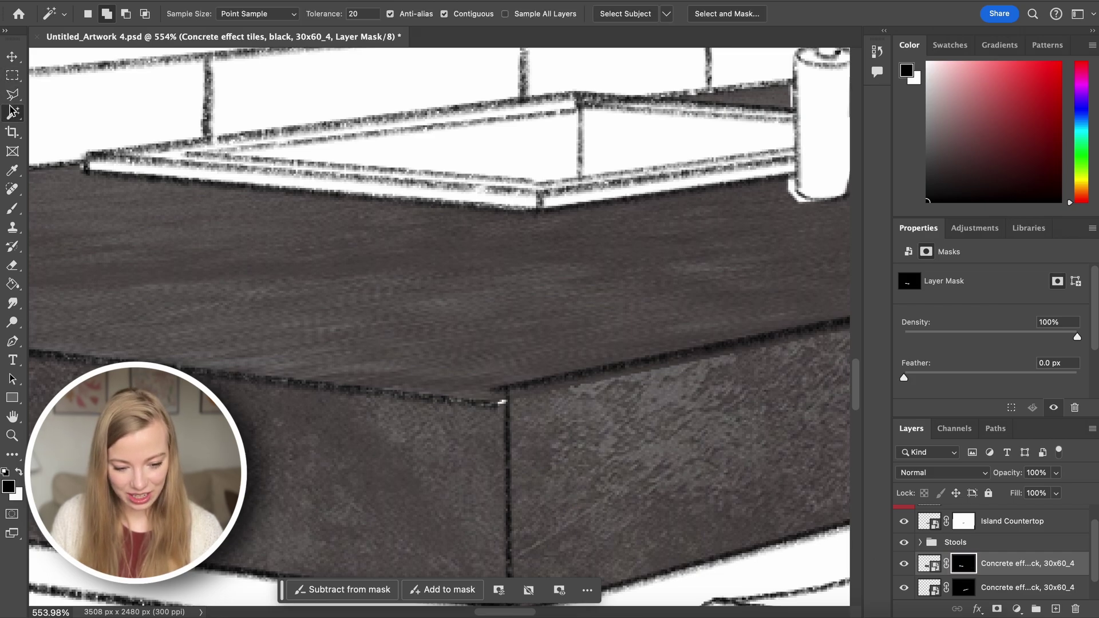
click(12, 94)
click(502, 402)
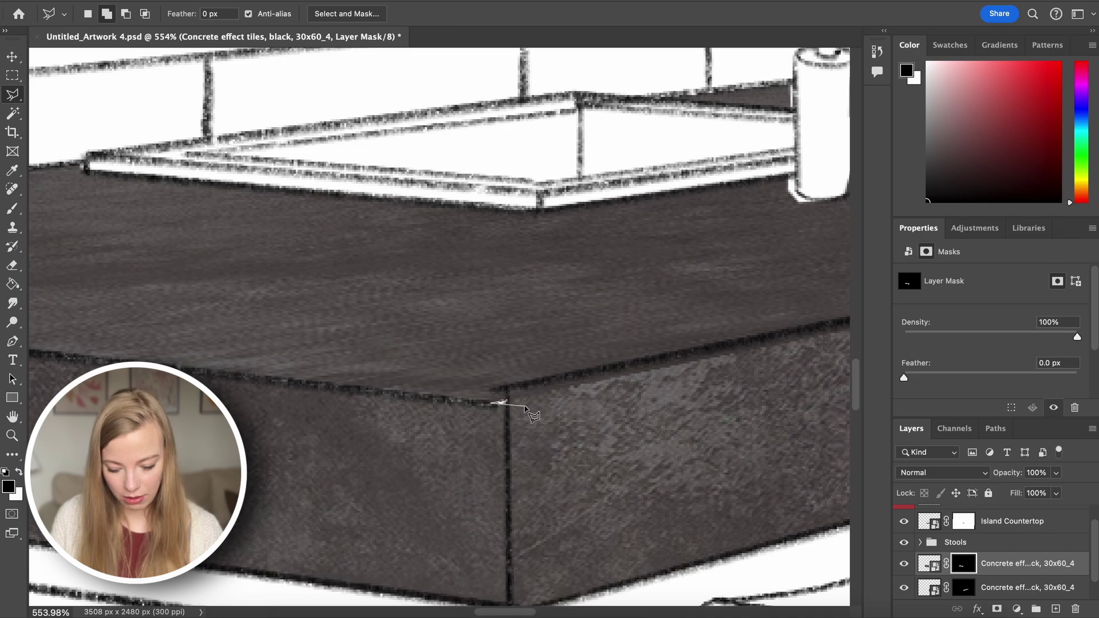
click(507, 403)
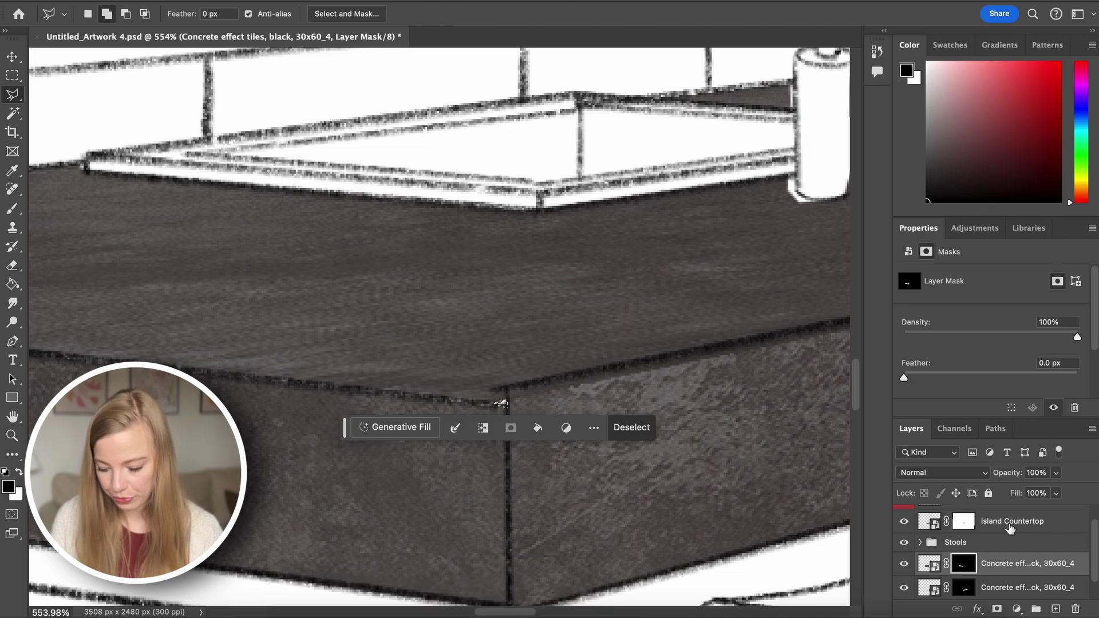
Fill the corner gap in the mask with white, deselect, and fit the sketch on screen.
click(12, 284)
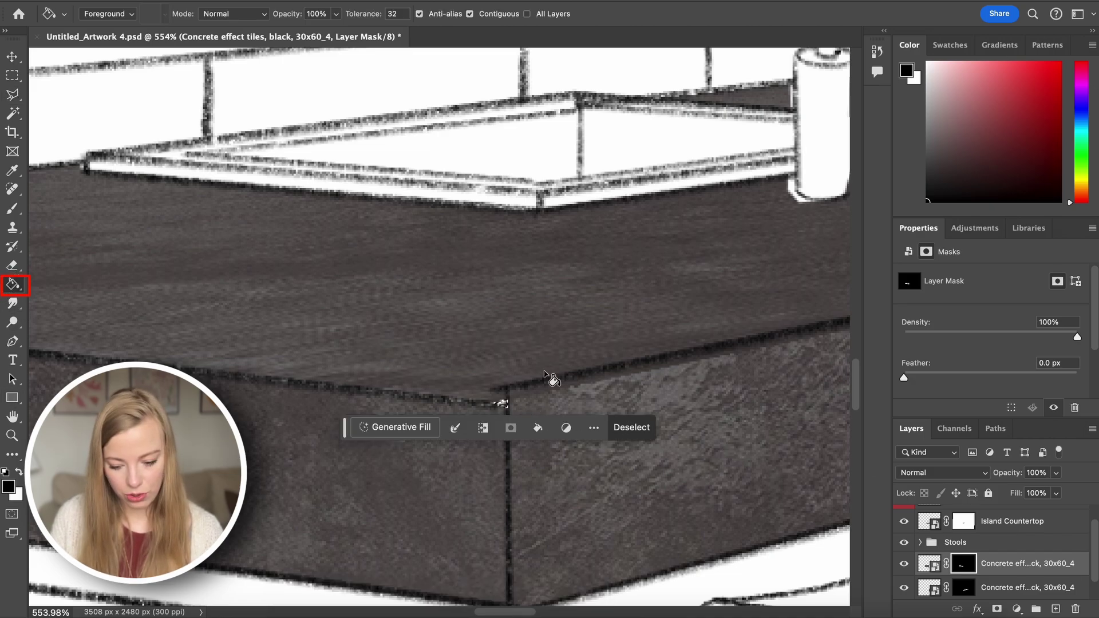
scroll(502, 400, up, 5)
key(x)
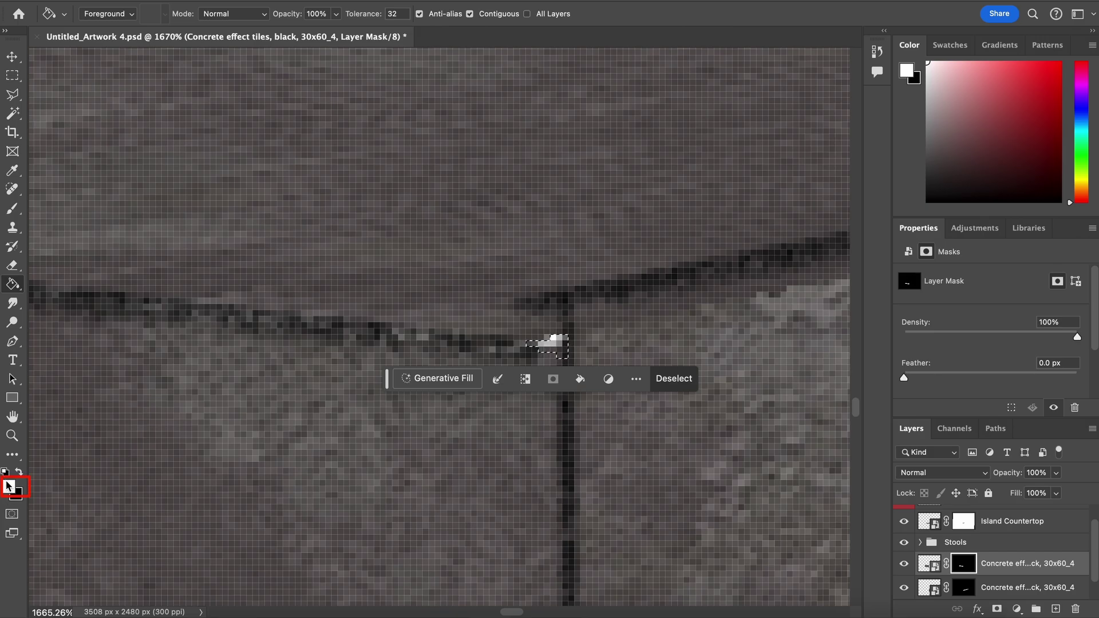
click(555, 338)
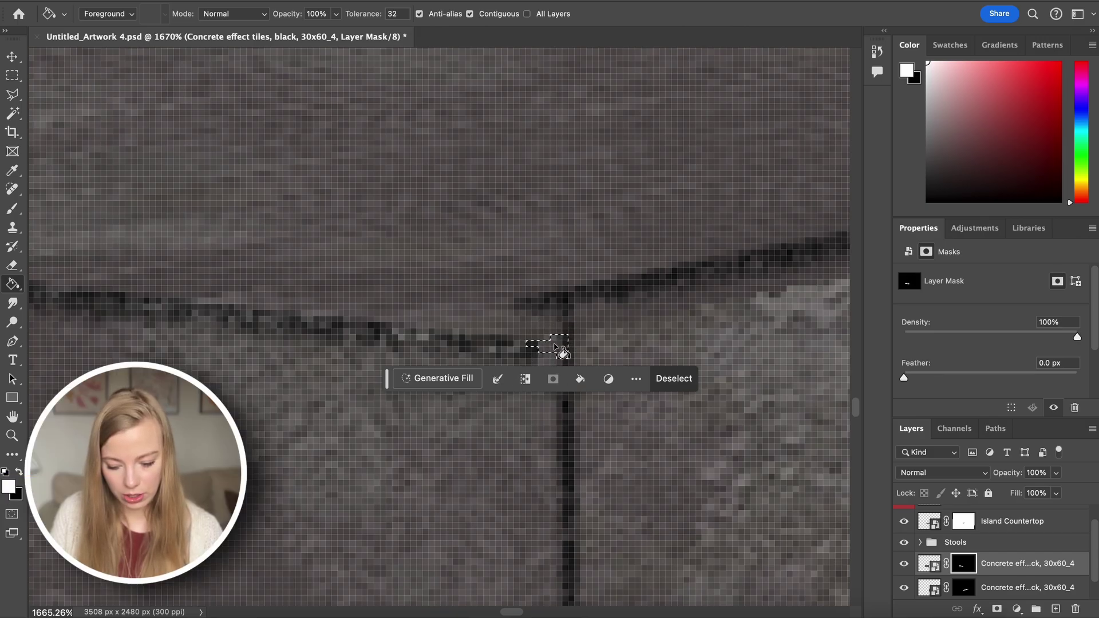
key(ctrl+d)
scroll(539, 400, down, 3)
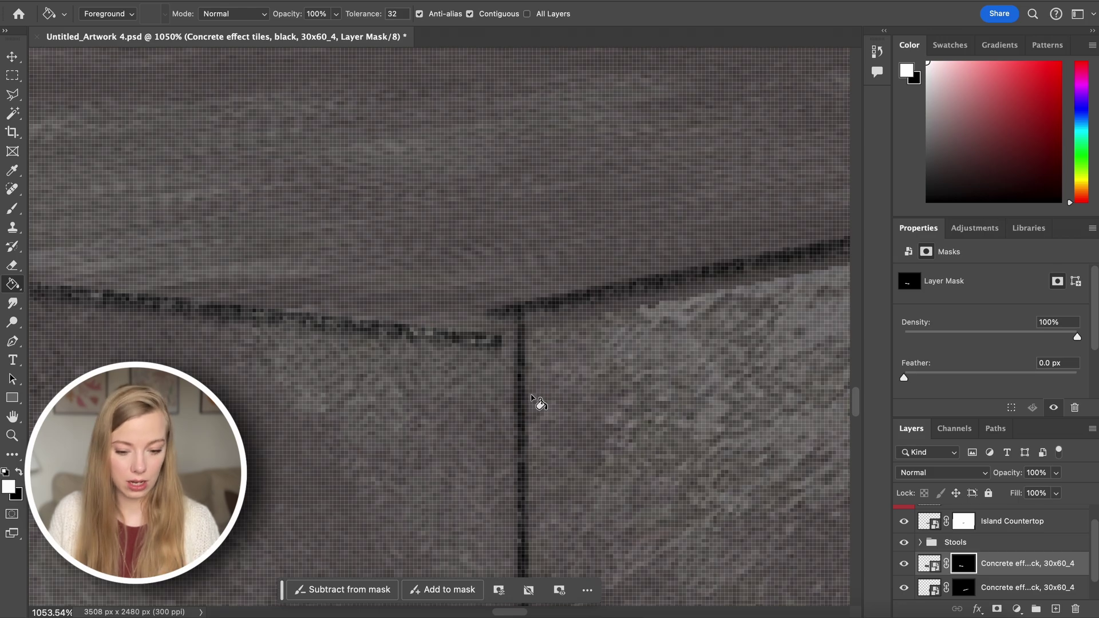
key(ctrl+0)
key(x)
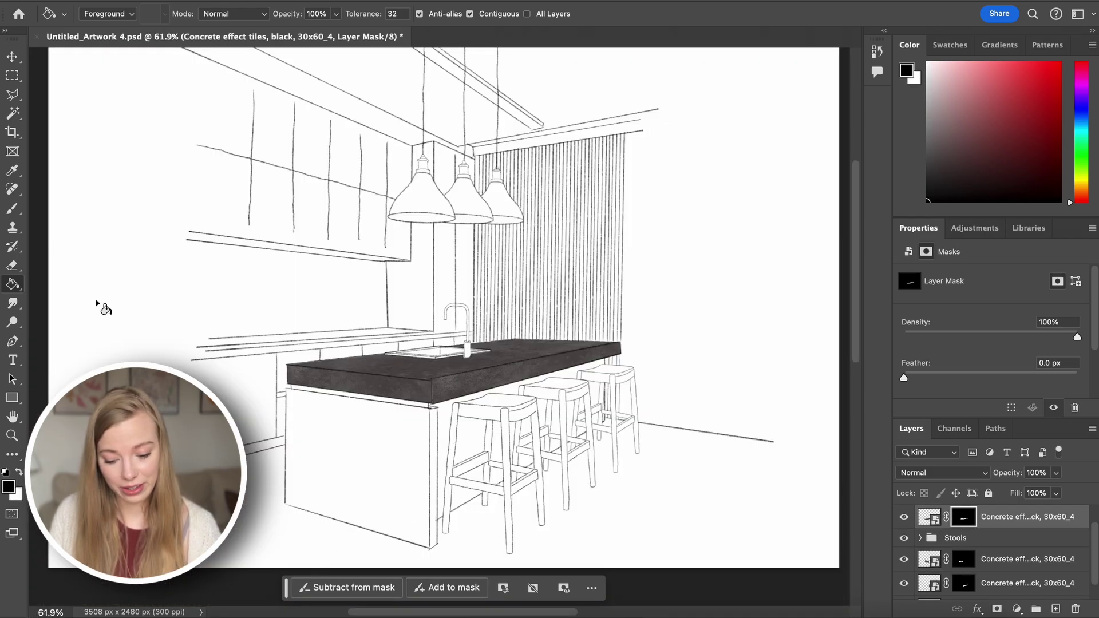
Place the wood texture _.jpeg from Downloads into the sketch above the Background layer.
key(v)
click(263, 446)
click(107, 614)
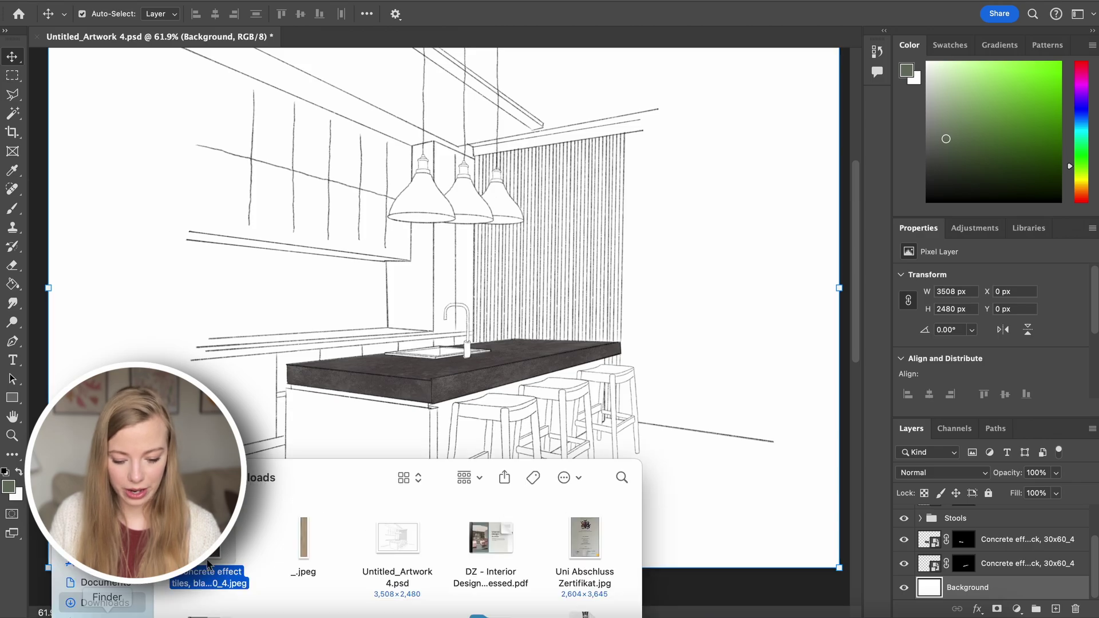
click(305, 550)
drag(305, 549, 355, 303)
double_click(440, 524)
Move the wood left and shrink it to a narrow 144 × 893 px strip over the upper cabinets.
drag(439, 524, 208, 515)
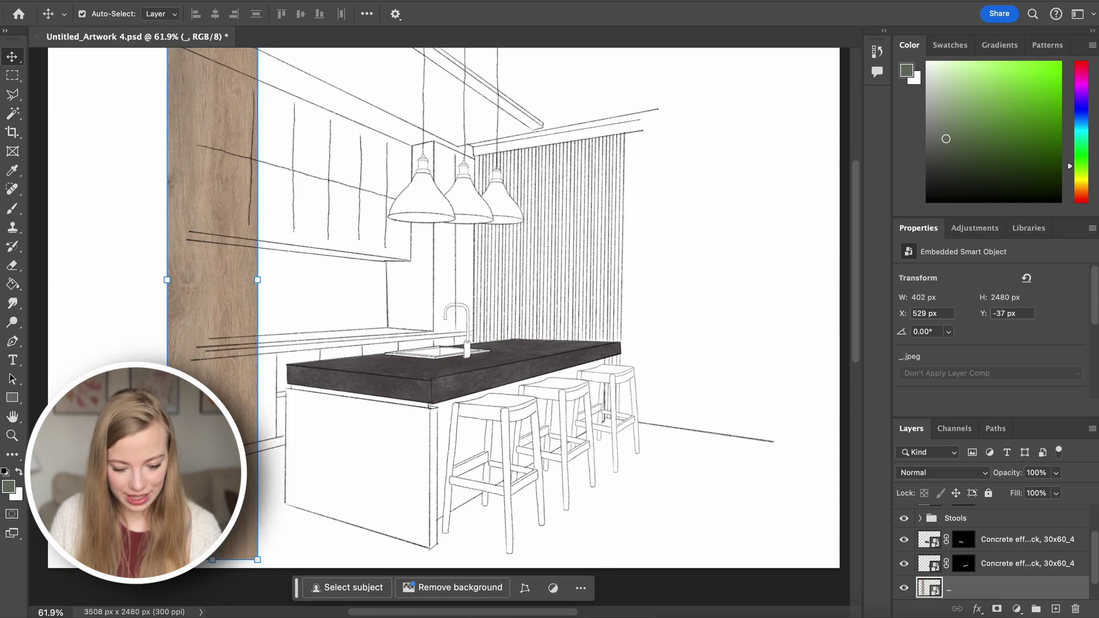
drag(167, 559, 242, 201)
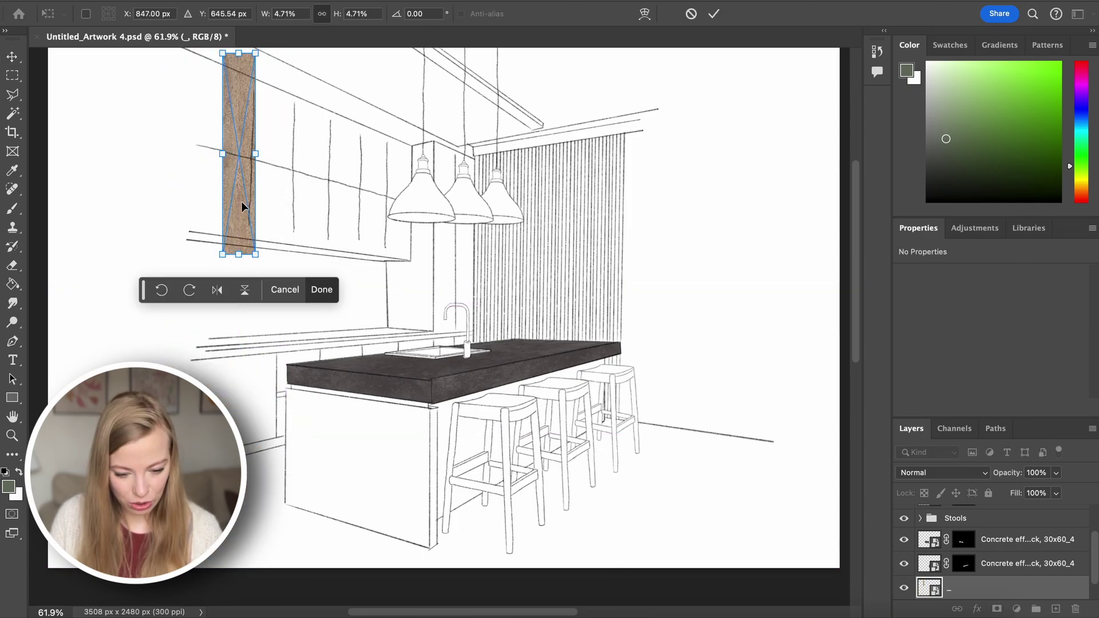
click(713, 13)
scroll(400, 302, up, 4)
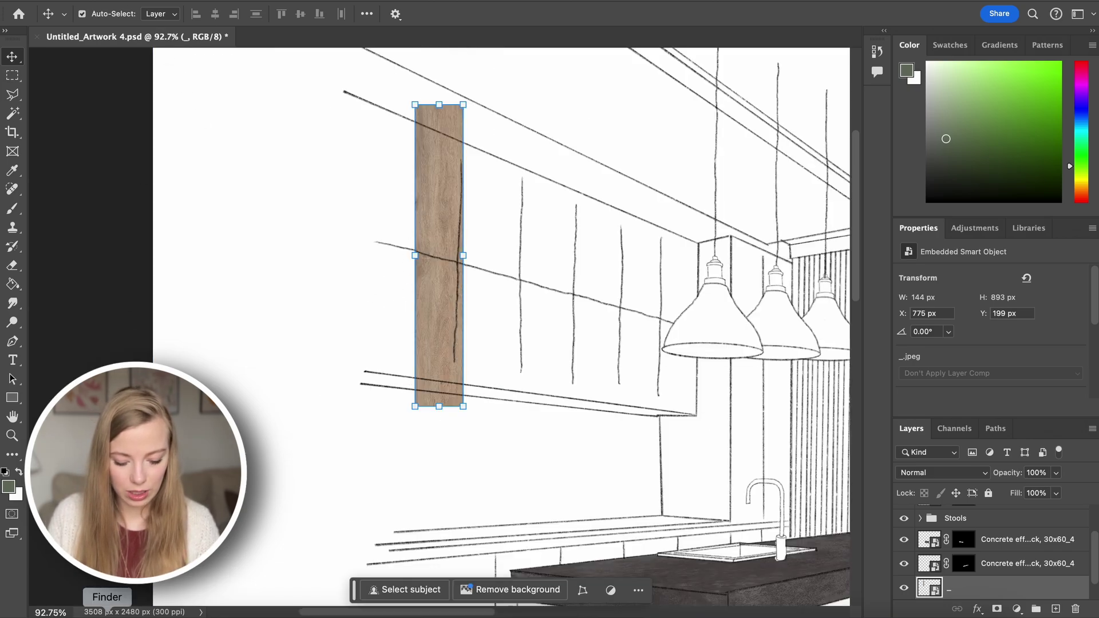
click(107, 613)
Open _.jpeg as its own document and widen it to 3025 px with Generative Expand.
right_click(307, 538)
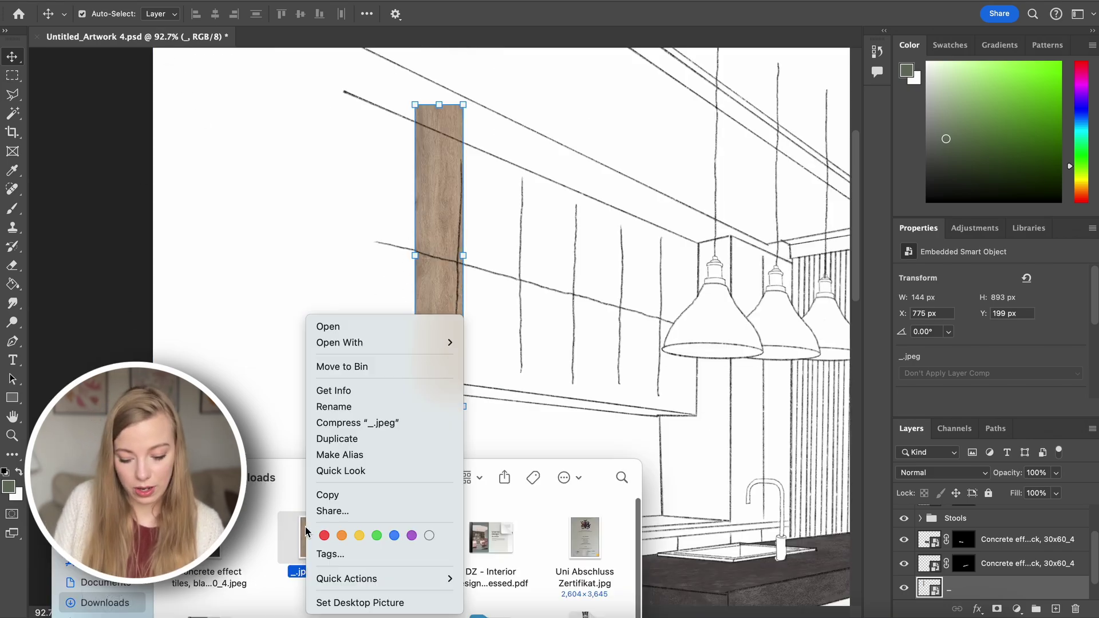
mouse_move(435, 342)
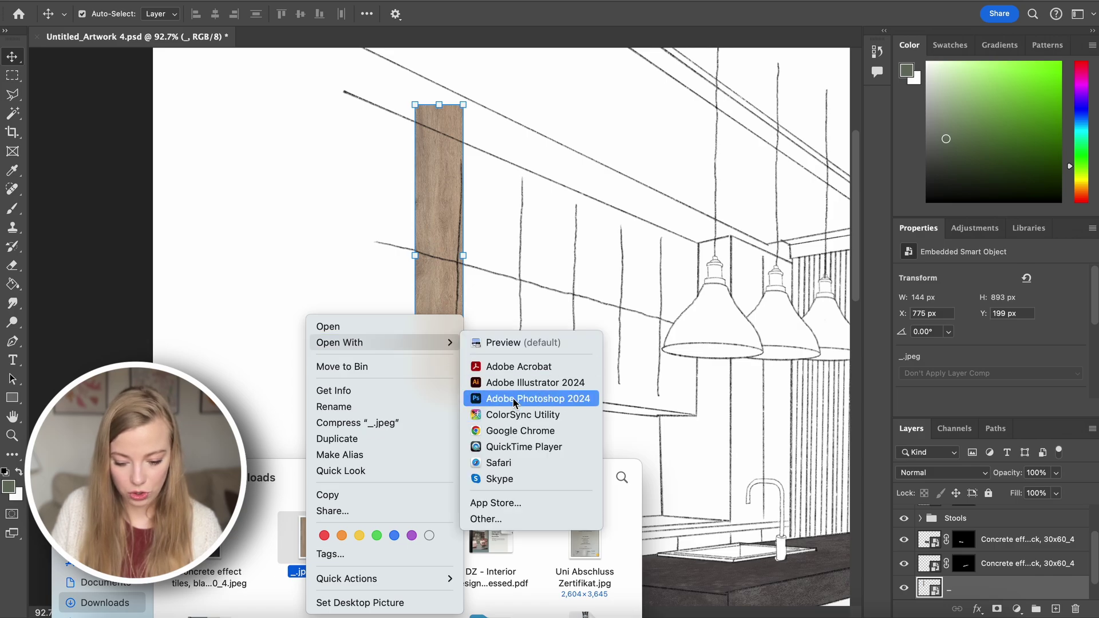
click(518, 396)
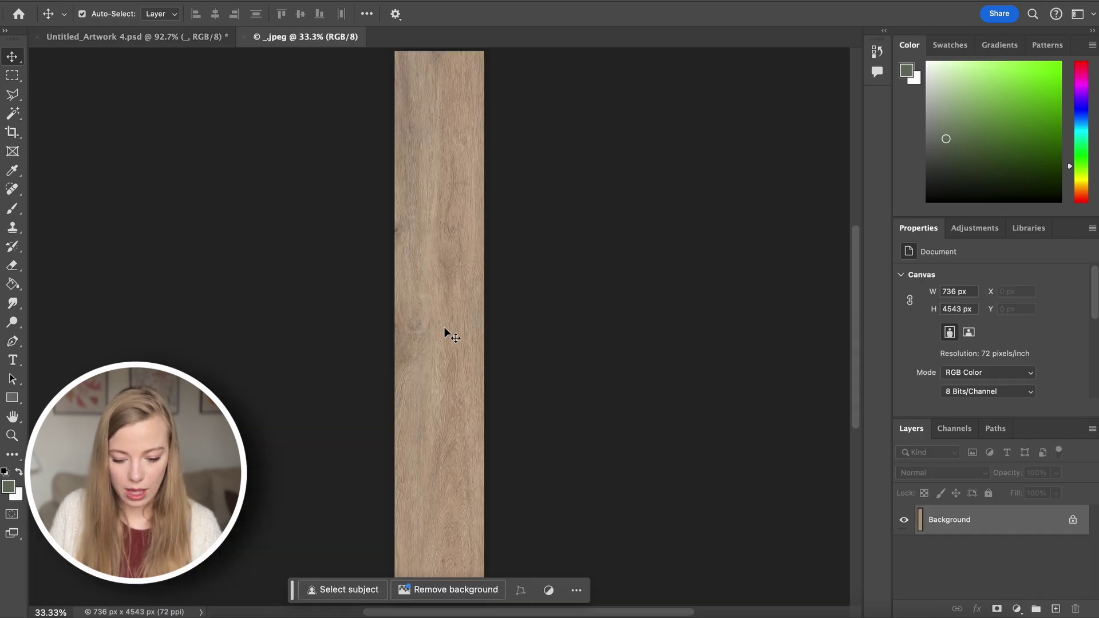
click(12, 132)
drag(484, 327, 649, 327)
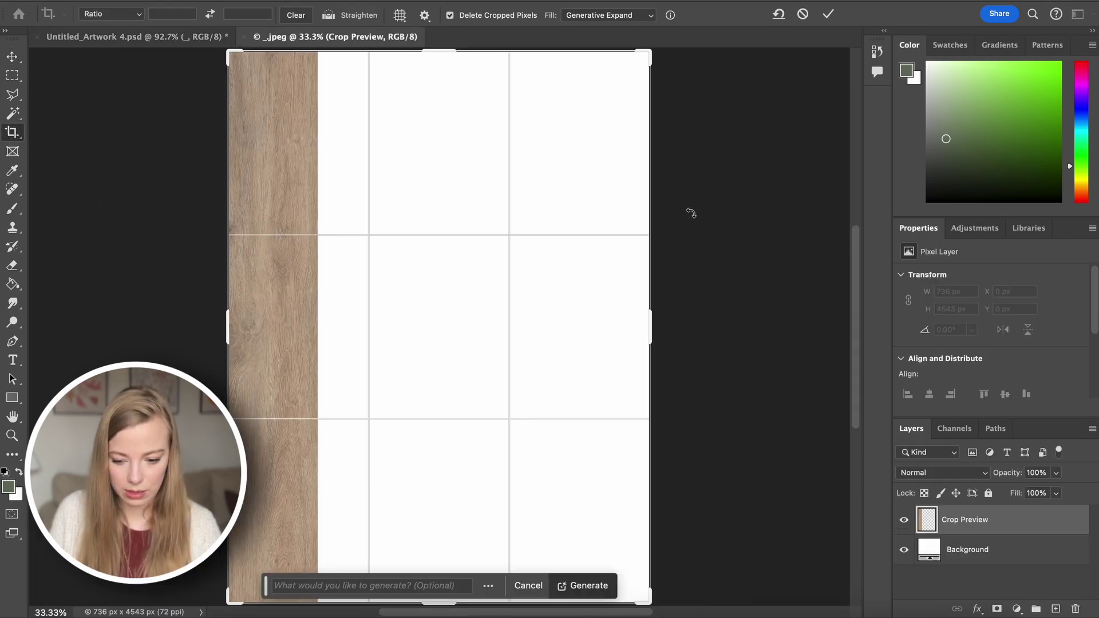
click(828, 15)
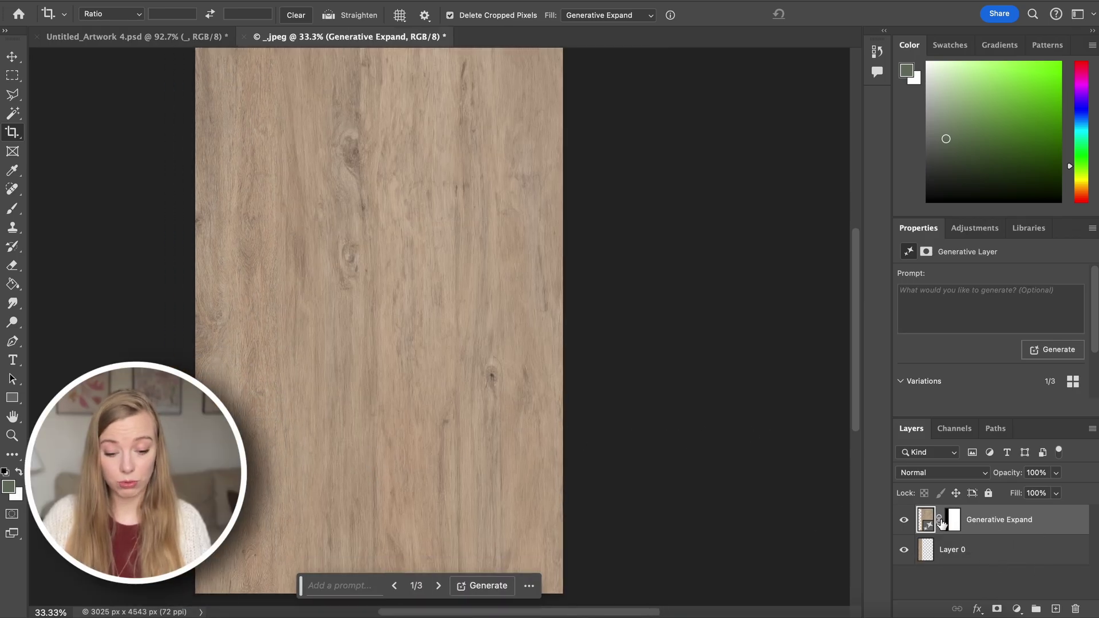
With Generative Expand hidden, Alt-drag two copies of the Layer 0 plank side by side.
click(903, 520)
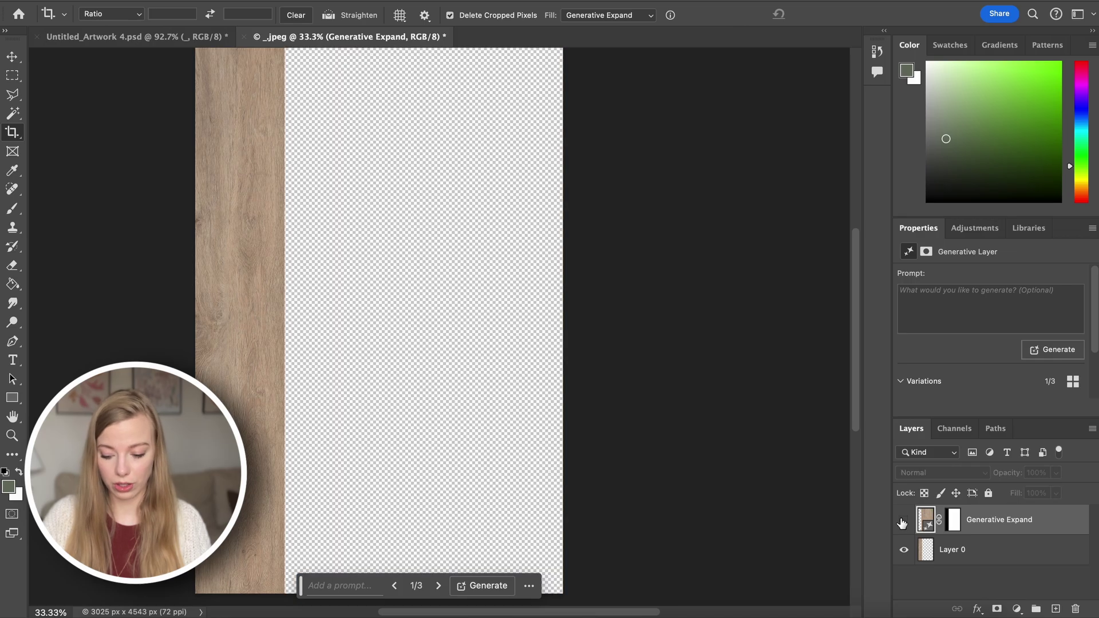
click(928, 552)
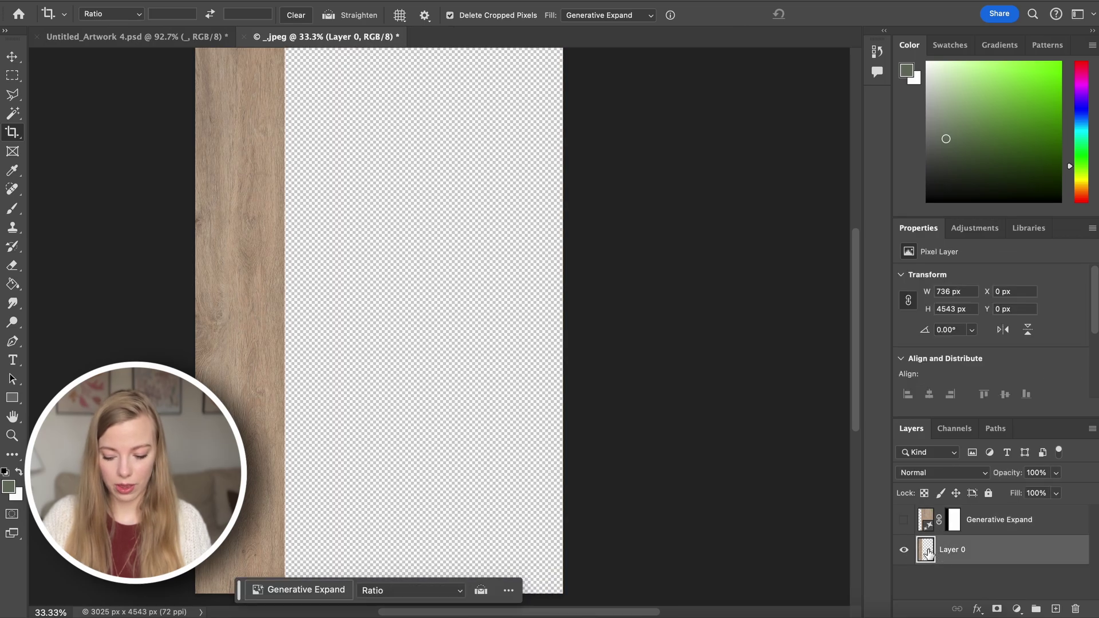
click(12, 57)
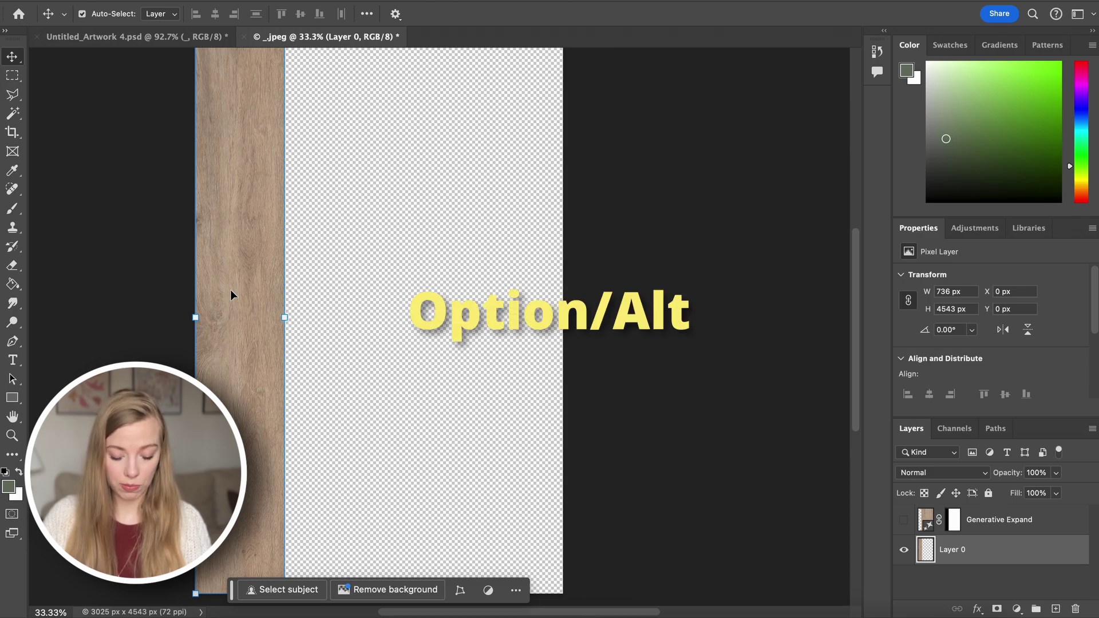
drag(231, 295, 322, 294)
click(589, 282)
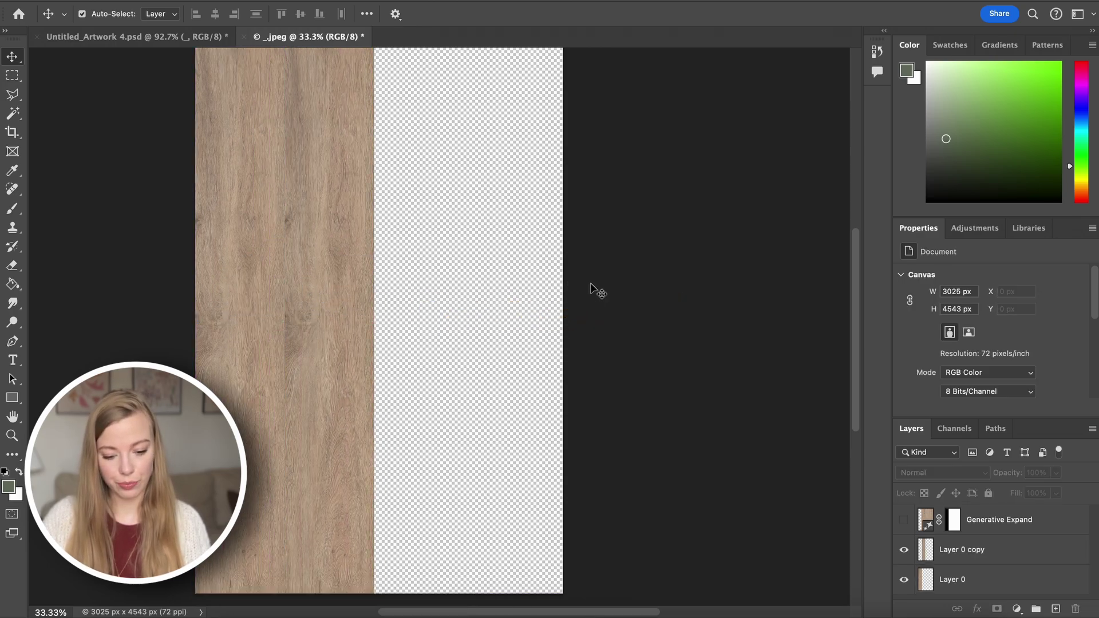
drag(323, 389, 505, 379)
click(658, 387)
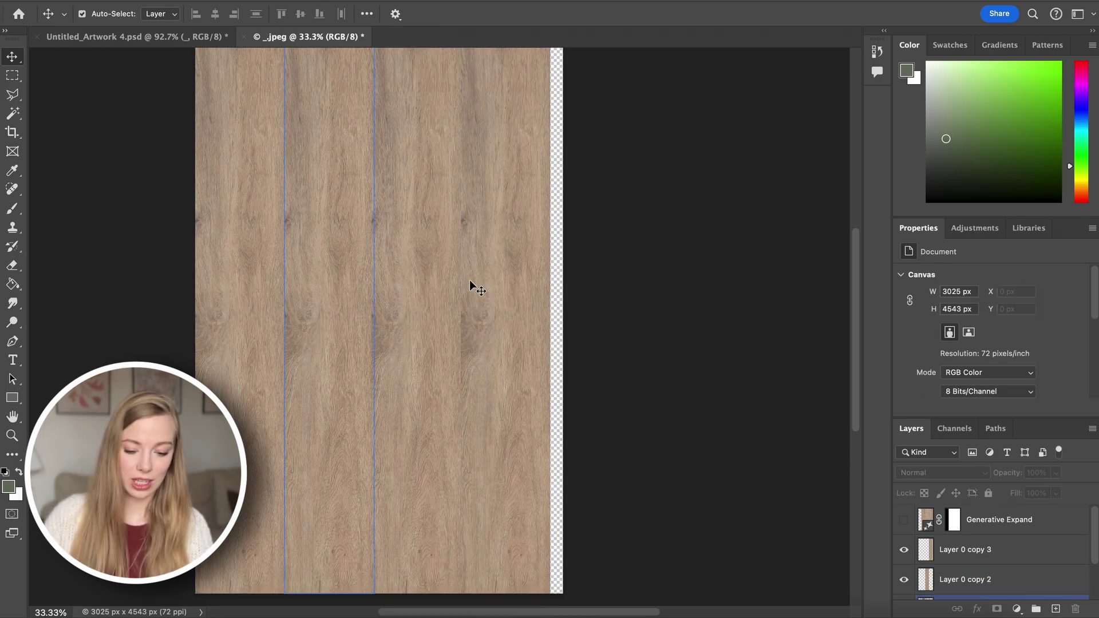
Check the Layer 0 copy 2 plank and show the Generative Expand layer again.
click(412, 312)
scroll(401, 258, up, 4)
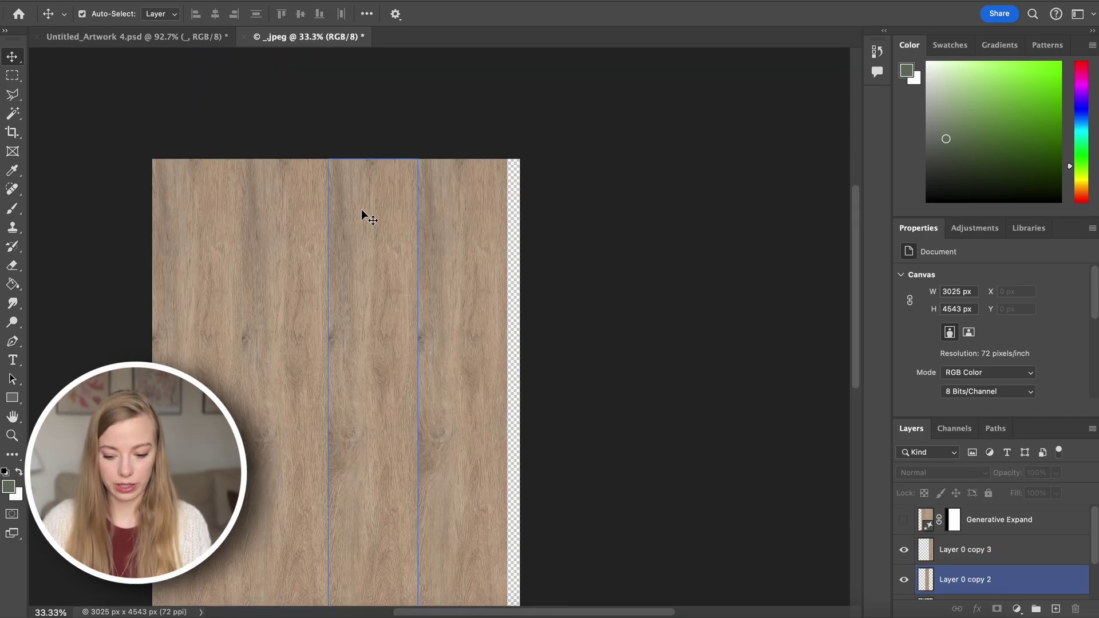
click(719, 438)
scroll(751, 491, down, 5)
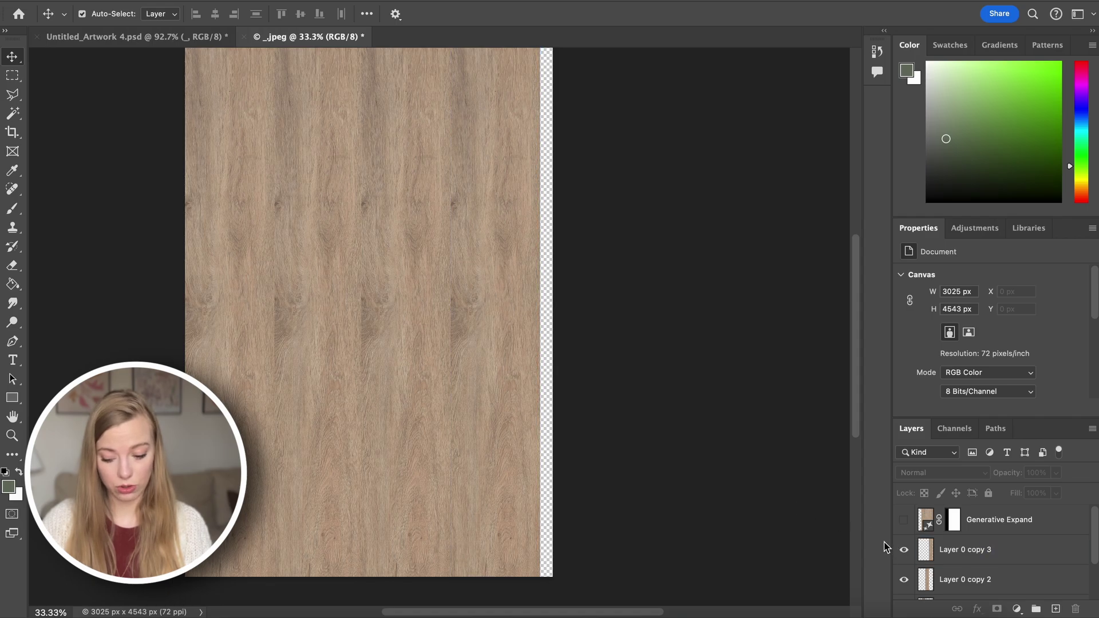
click(904, 522)
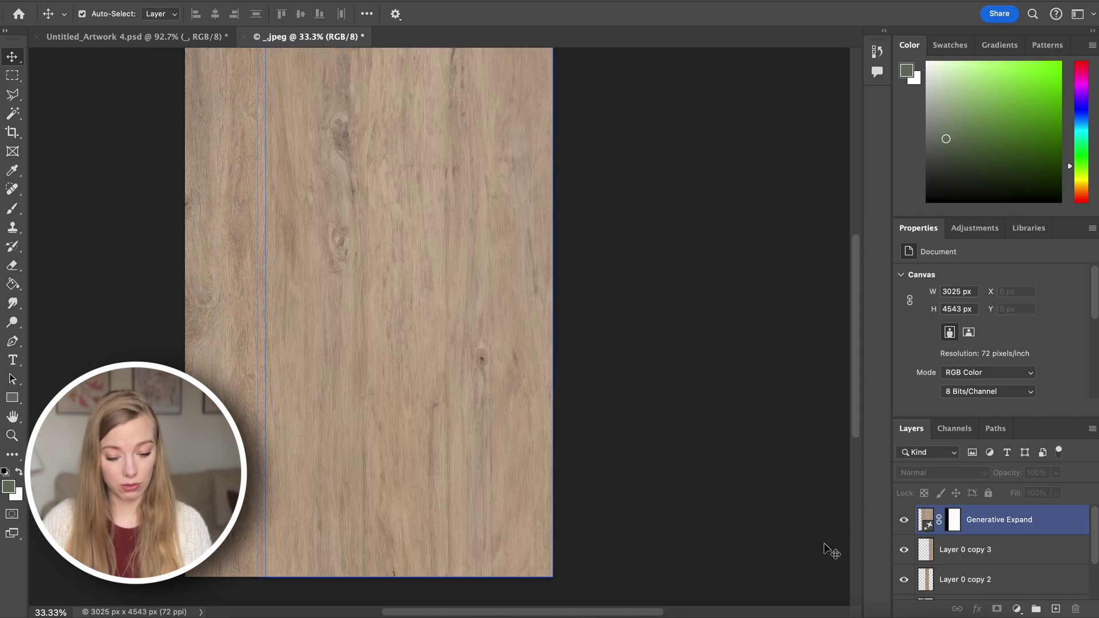
Outline the upper cabinet area and mask the Oak wood copy to it.
click(684, 539)
scroll(692, 546, up, 2)
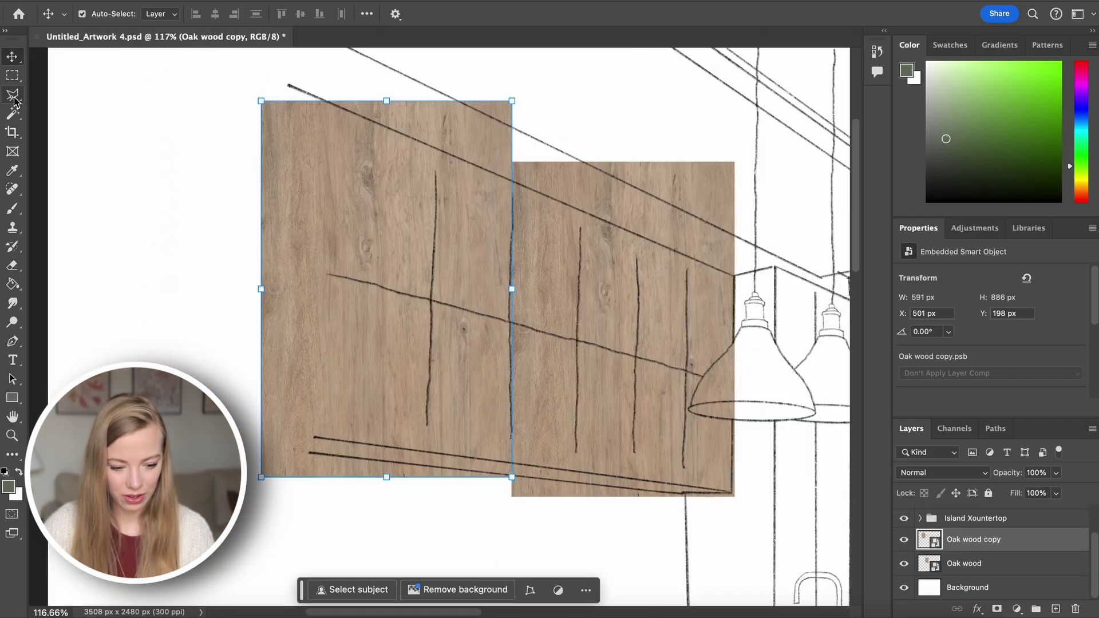
click(14, 98)
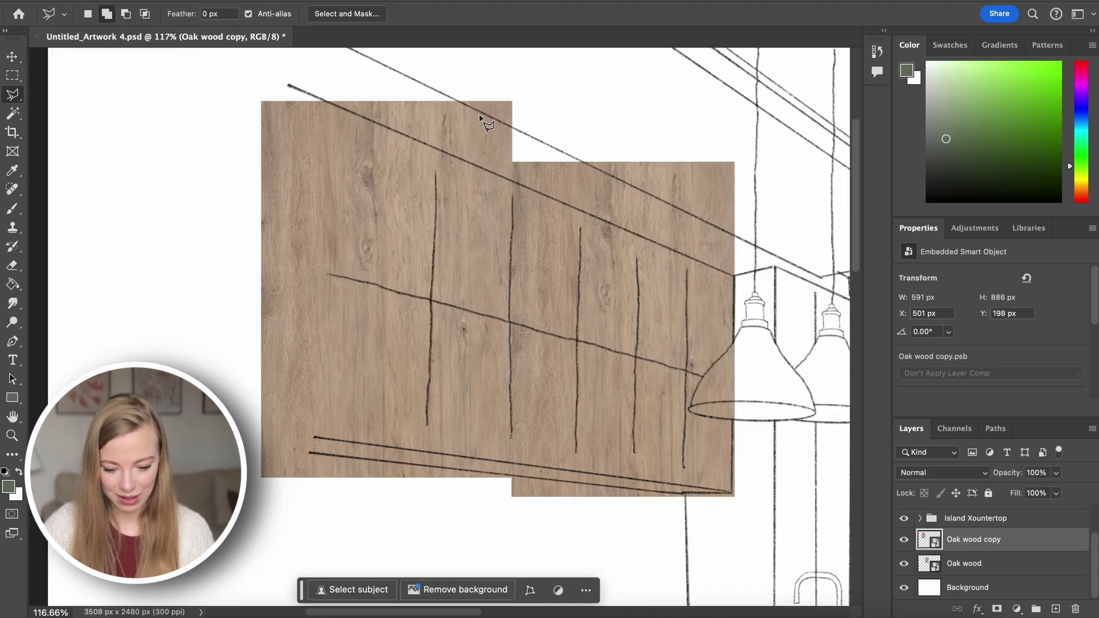
click(514, 183)
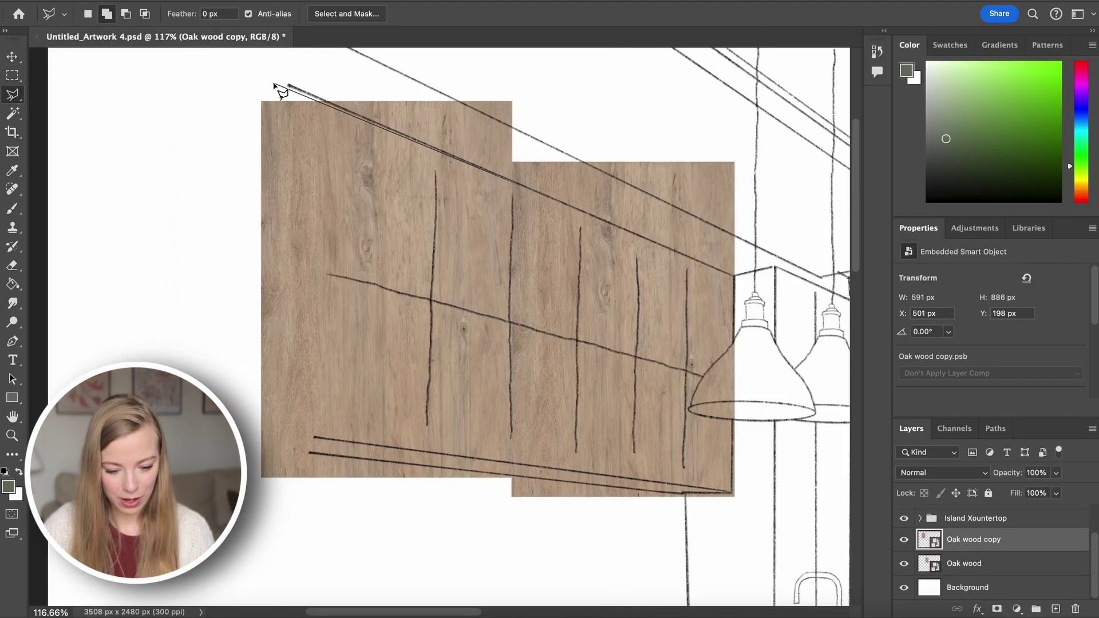
click(270, 79)
click(115, 154)
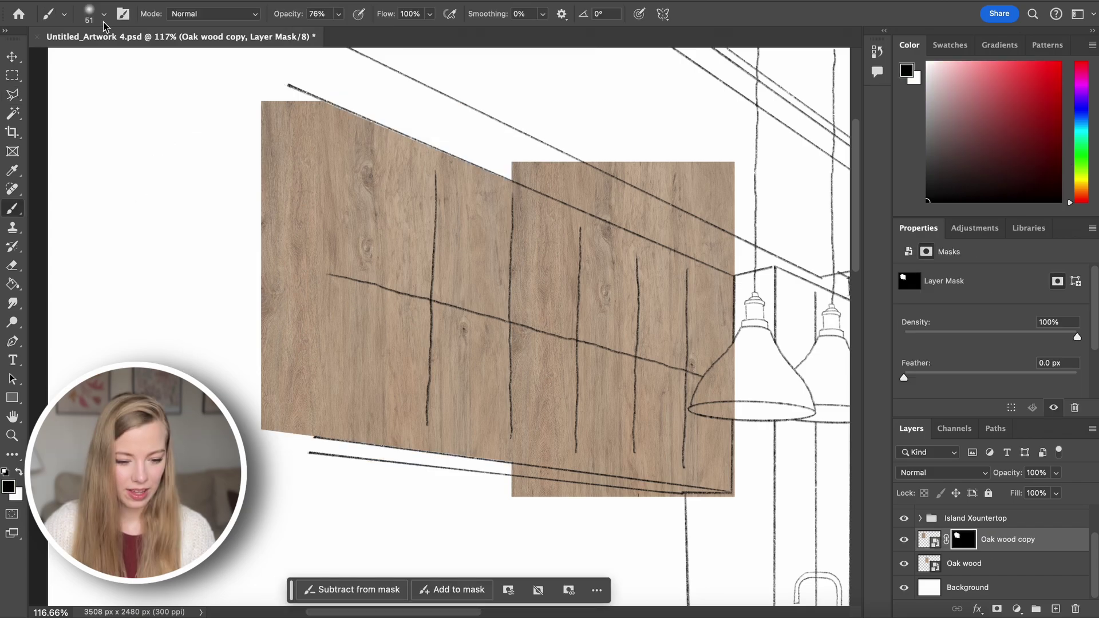
click(104, 21)
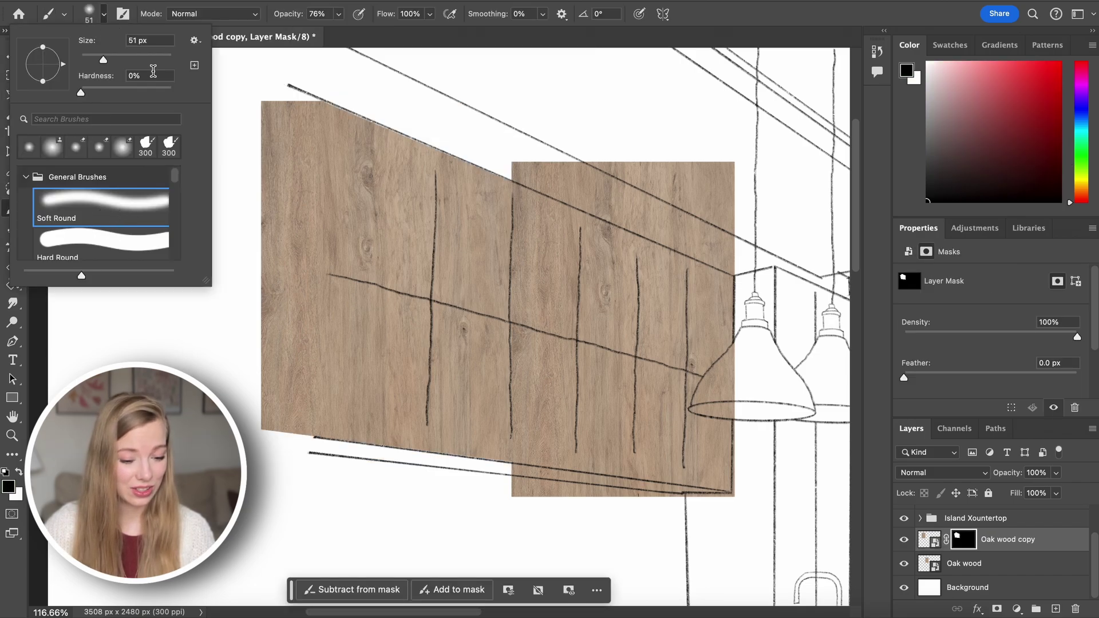
Paint black with a 137 px soft brush on the masks to fade the wood's left edges.
drag(114, 58, 119, 59)
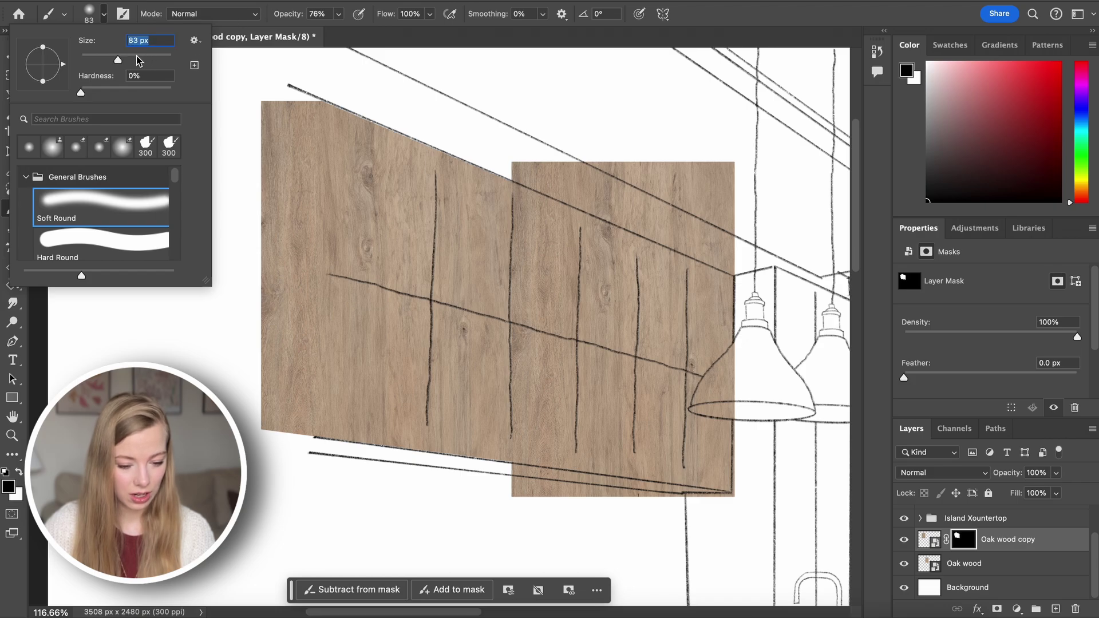
click(136, 56)
click(260, 3)
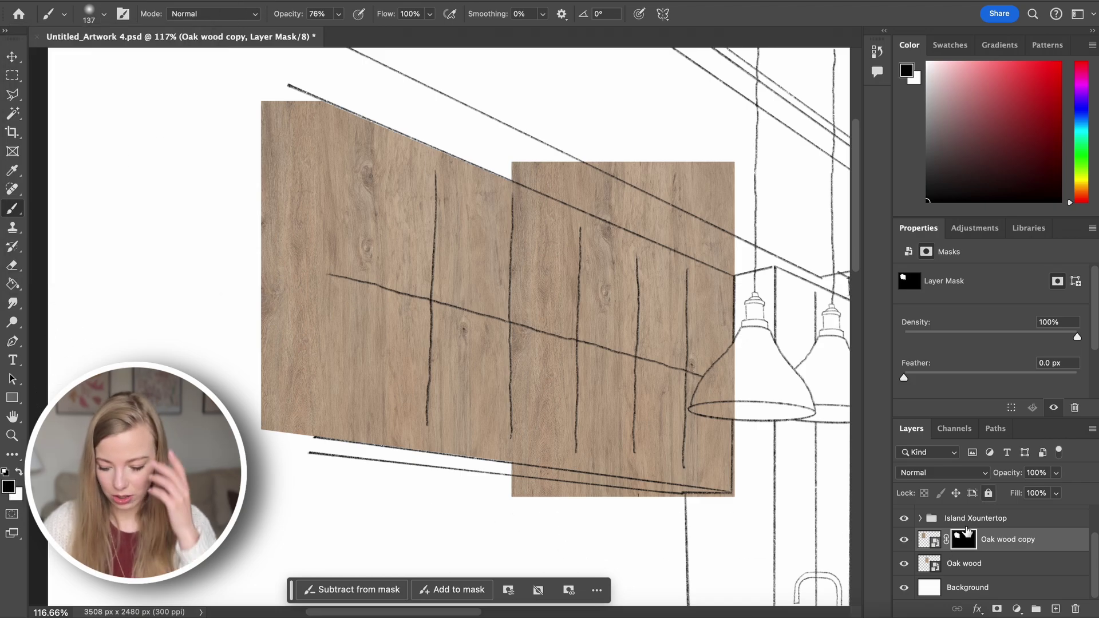
shift+click(252, 74)
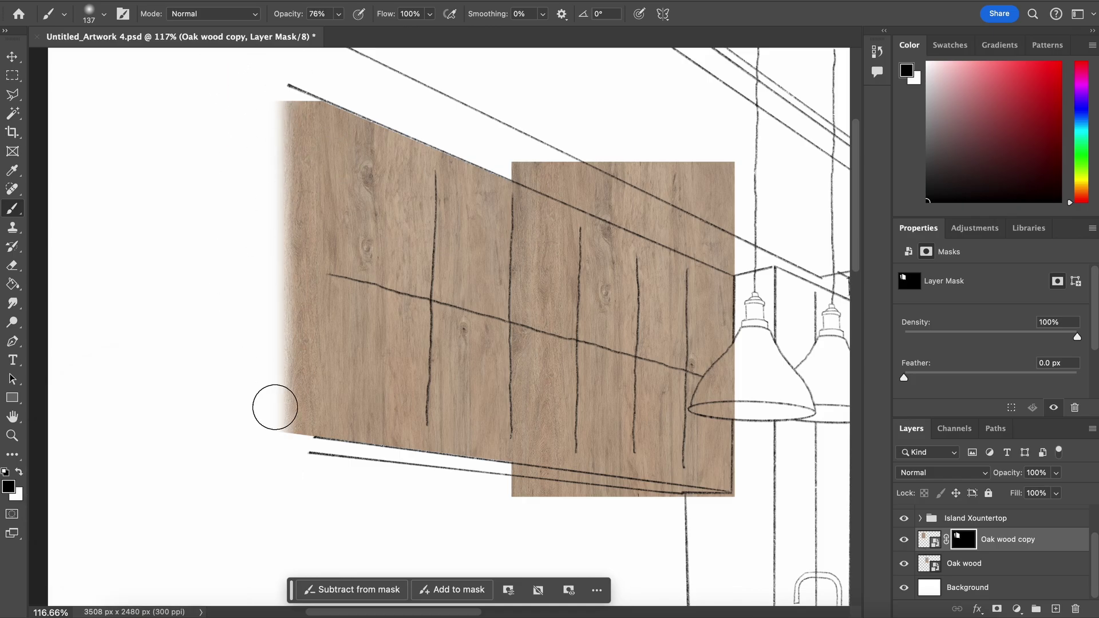
drag(272, 407, 277, 449)
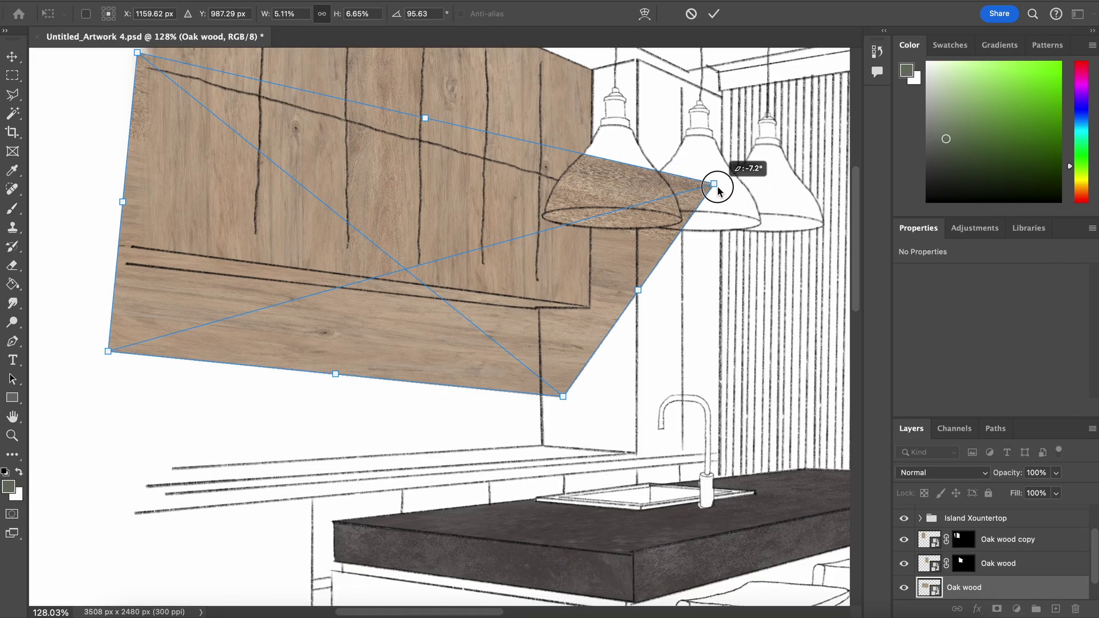
drag(118, 142, 135, 111)
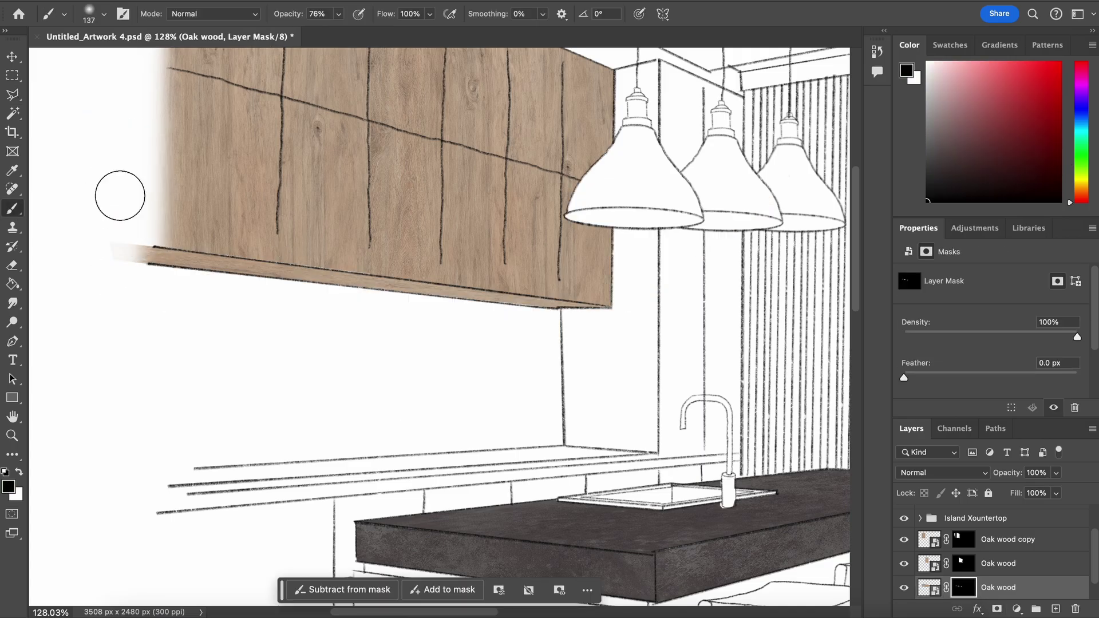
scroll(124, 399, down, 5)
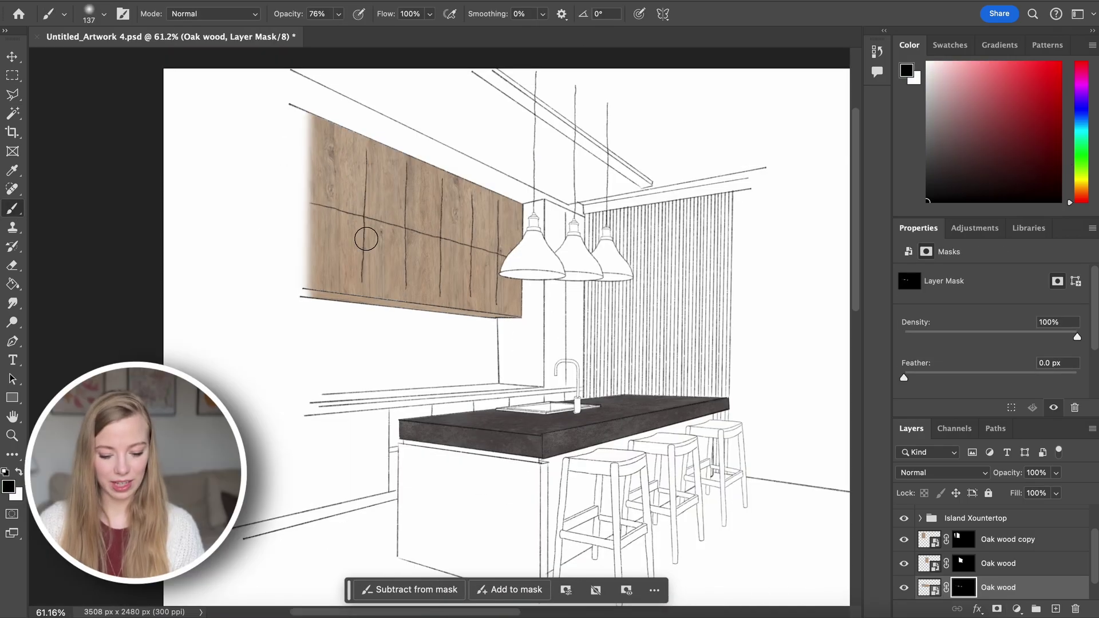
scroll(392, 269, down, 3)
scroll(393, 269, down, 3)
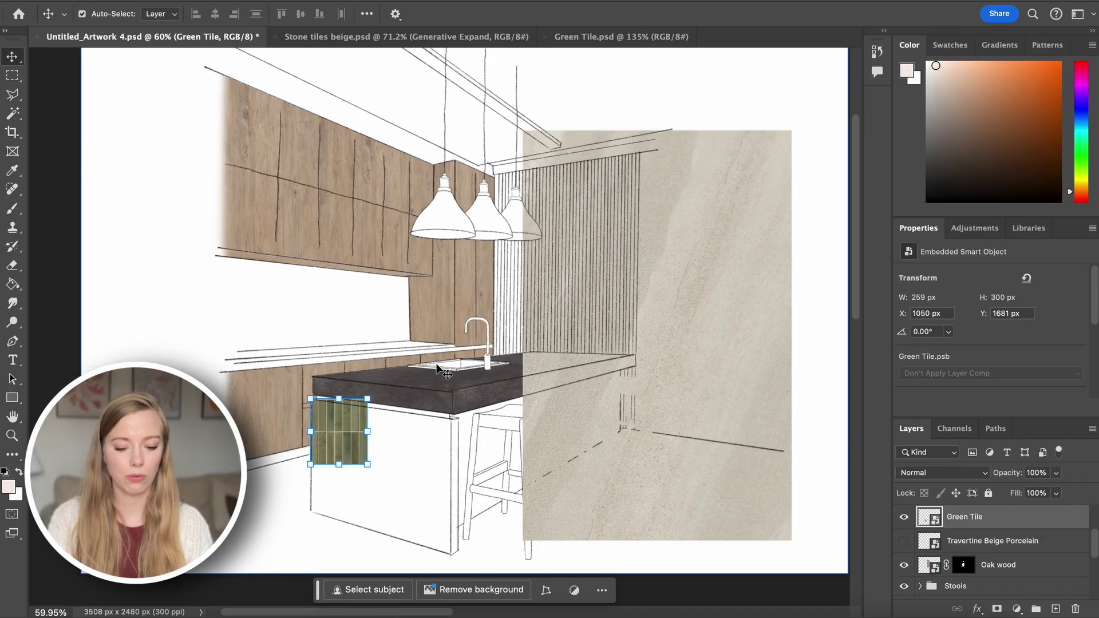
Paste the beige stone-tile image over the right-hand wall area, then select Green Tile.
key(ctrl+v)
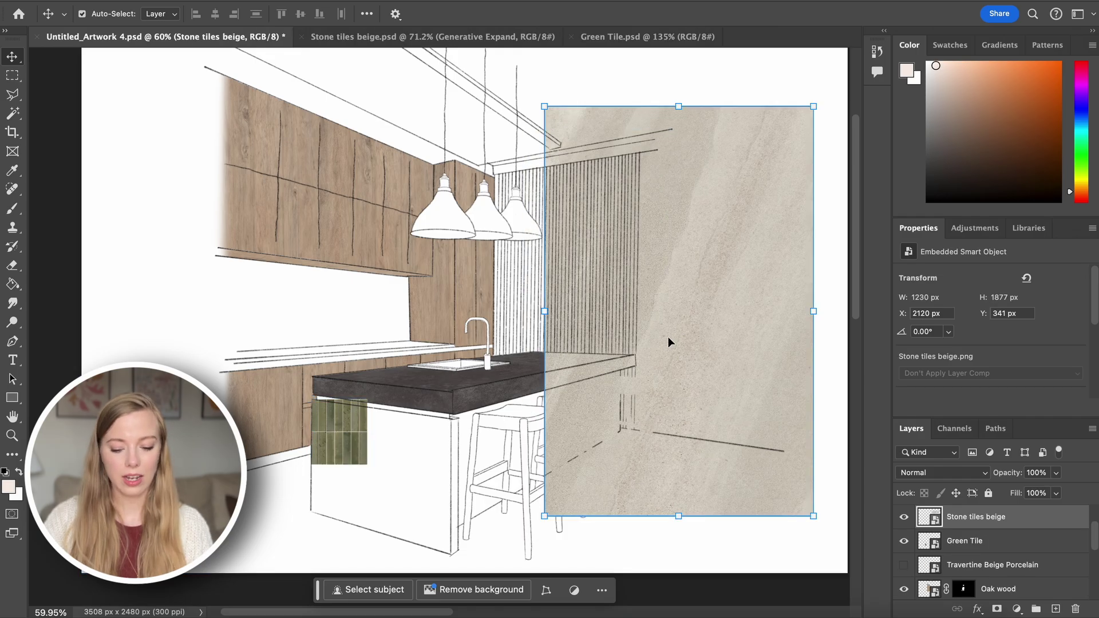
drag(681, 364, 659, 354)
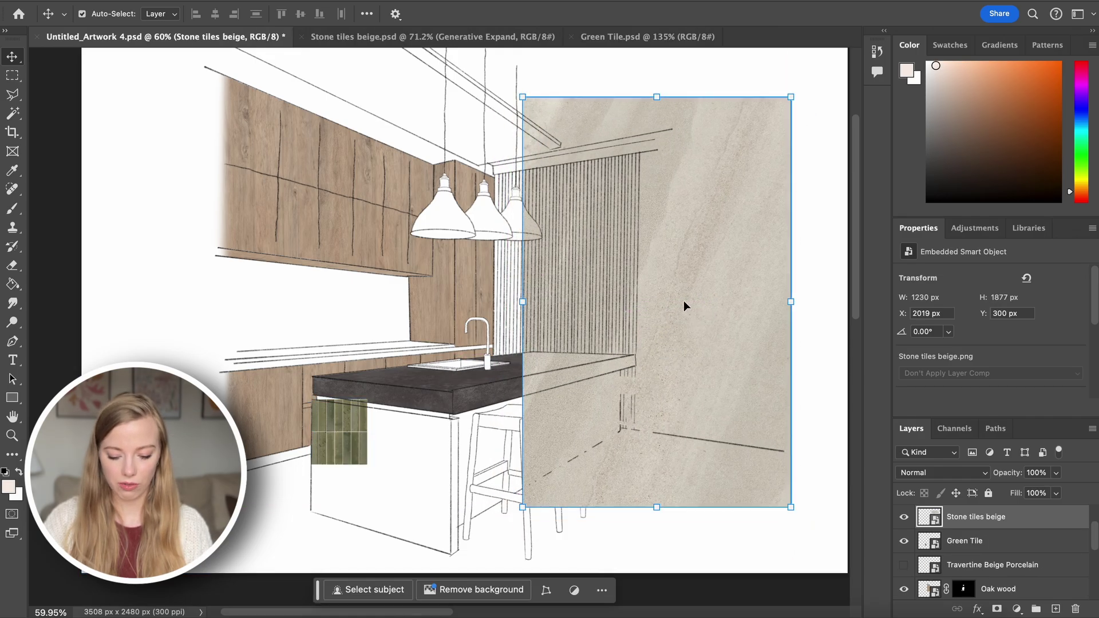
click(325, 440)
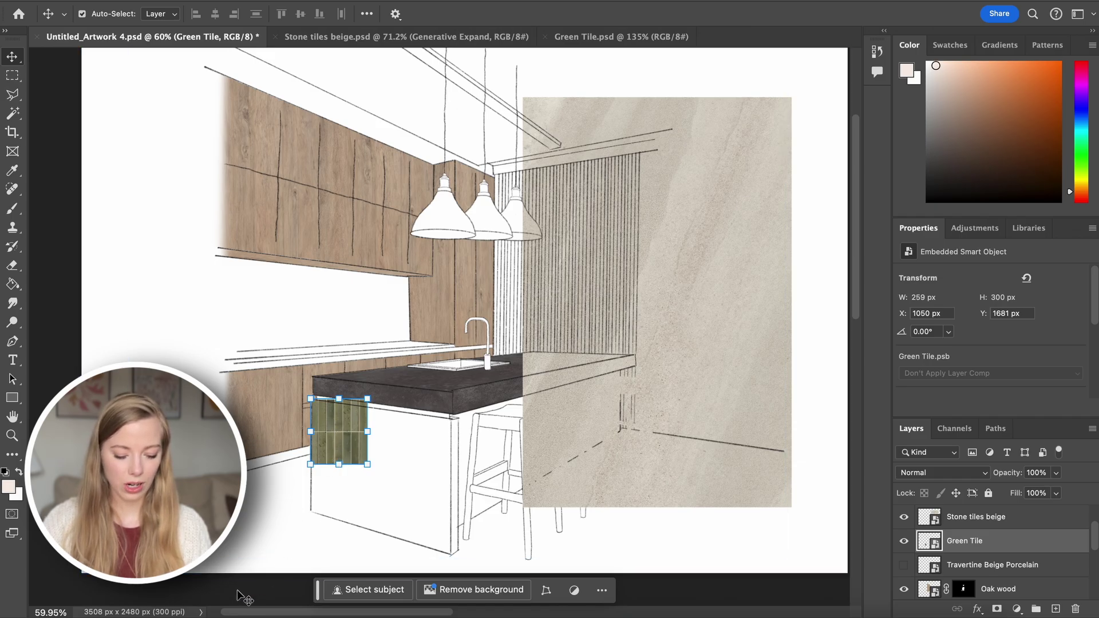
Convert the Green Tile layer to a smart object.
scroll(305, 493, up, 3)
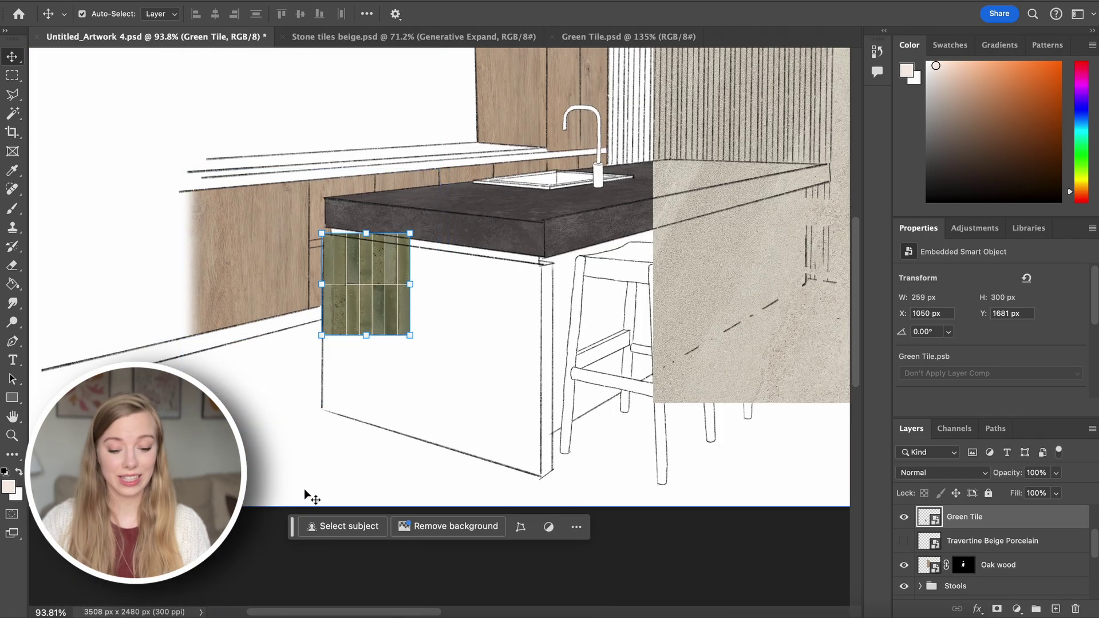
right_click(967, 516)
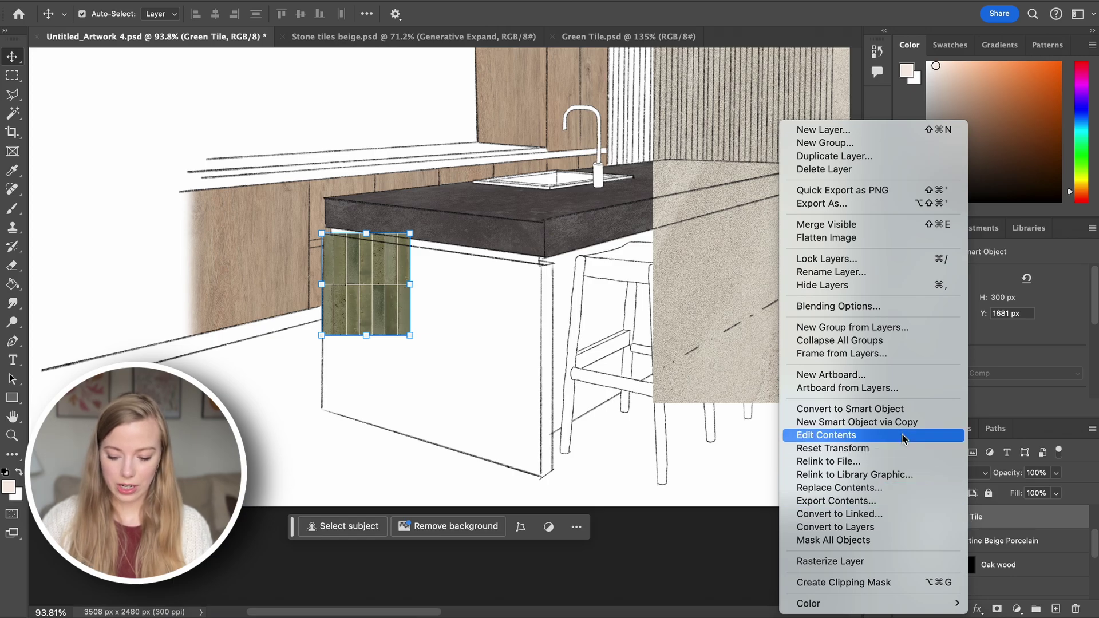
click(911, 408)
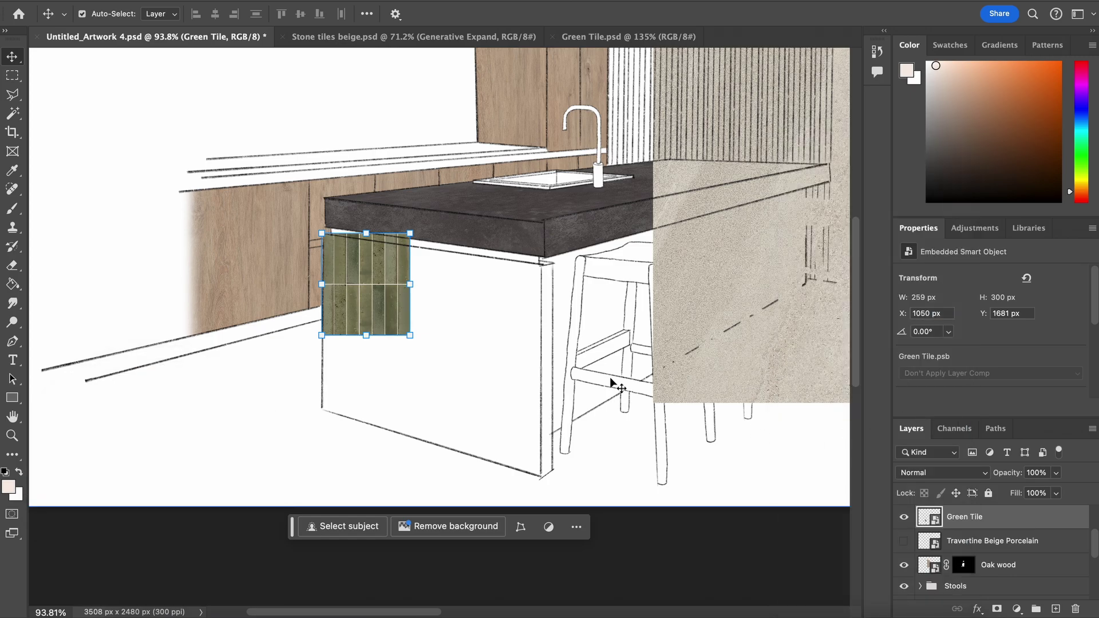
Distort the green tile to the island's perspective and place a copy beside it.
click(164, 1)
mouse_move(343, 310)
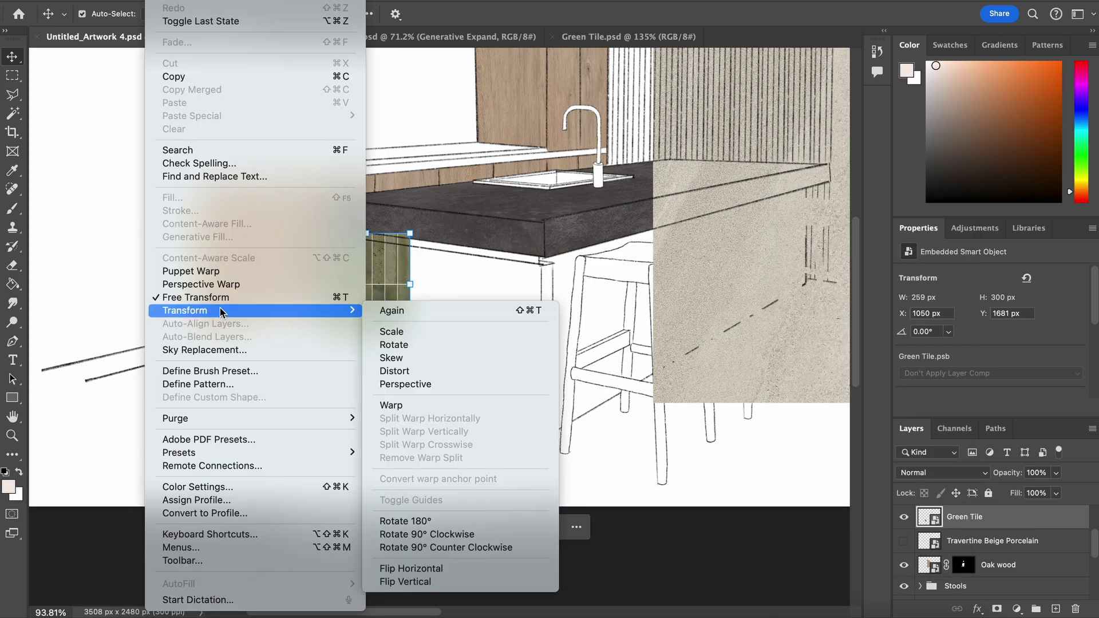
click(416, 372)
mouse_move(422, 243)
mouse_down()
mouse_move(414, 231)
mouse_move(413, 247)
mouse_up()
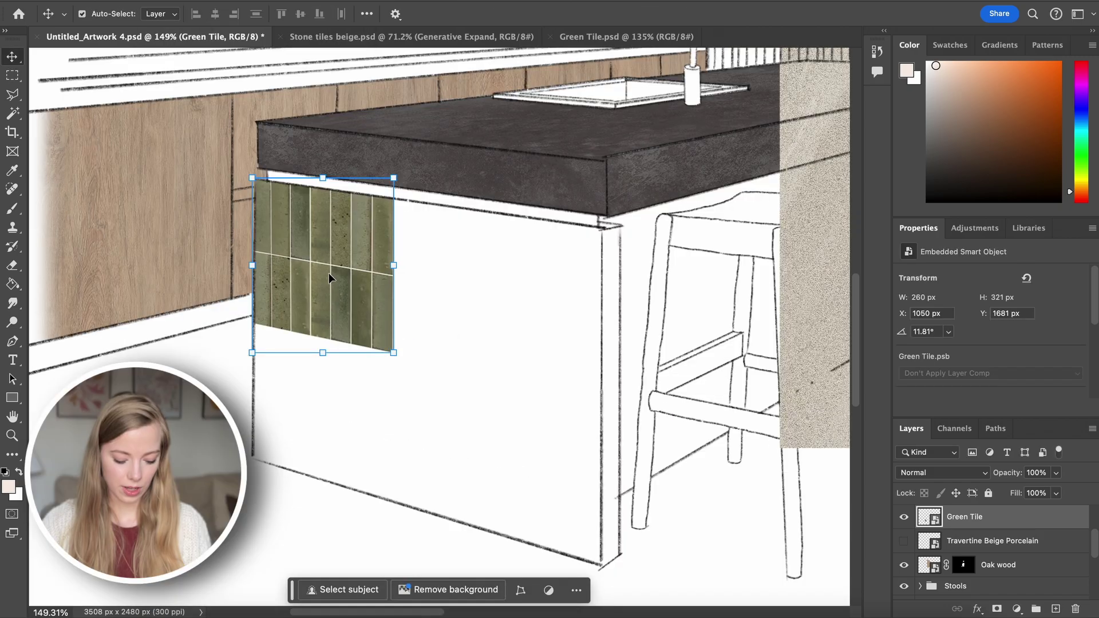
drag(330, 278, 473, 299)
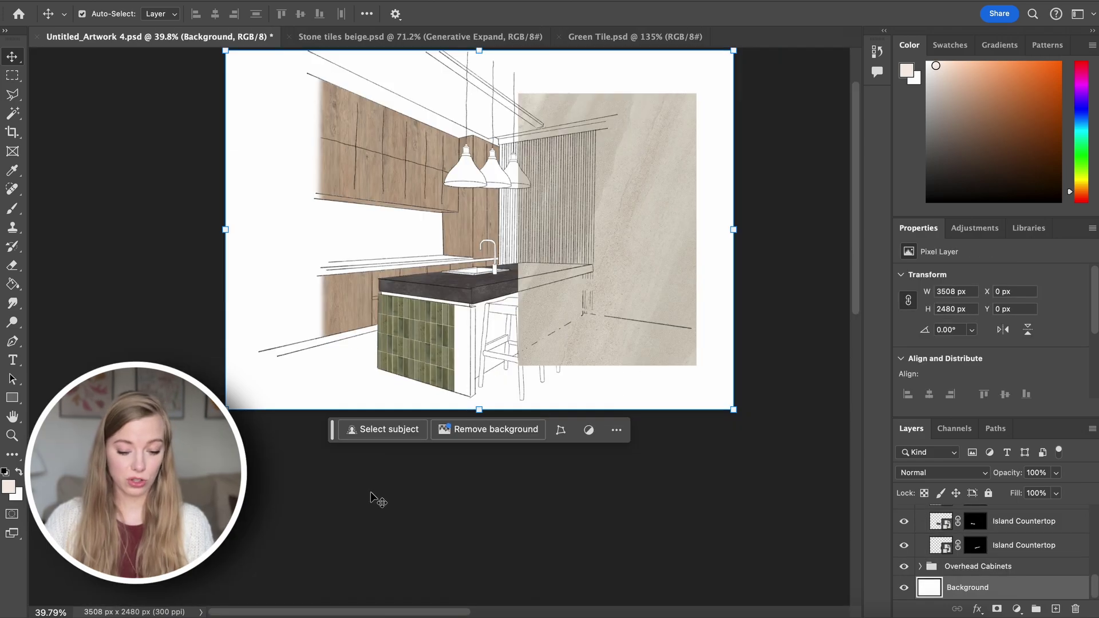
Move the stone-tile image down and left to form the floor beneath the island.
drag(620, 255, 609, 291)
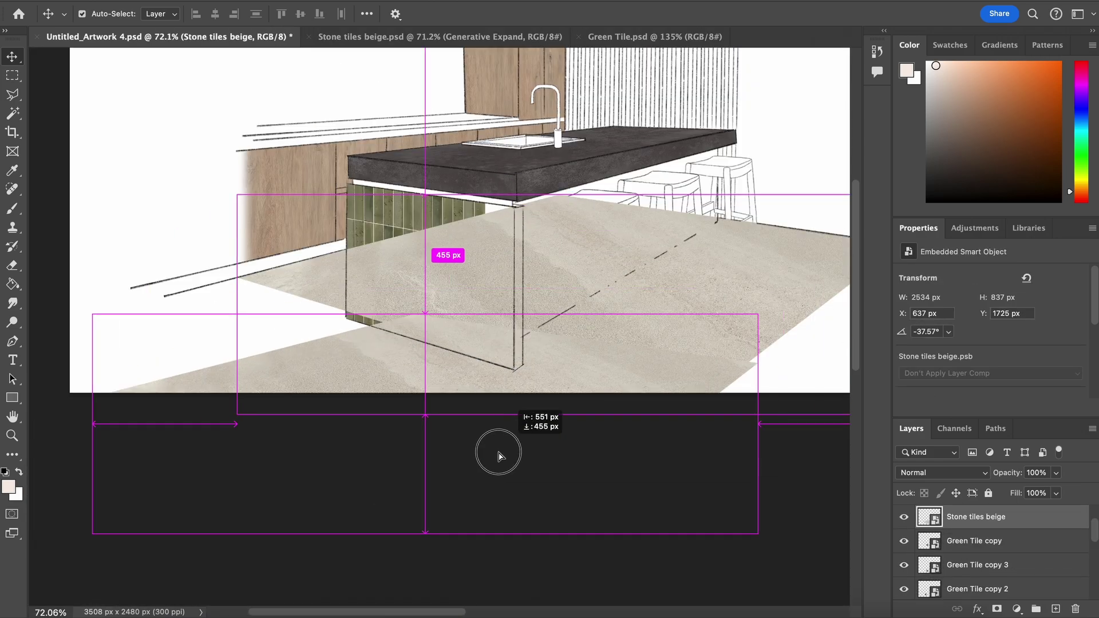
drag(495, 451, 336, 448)
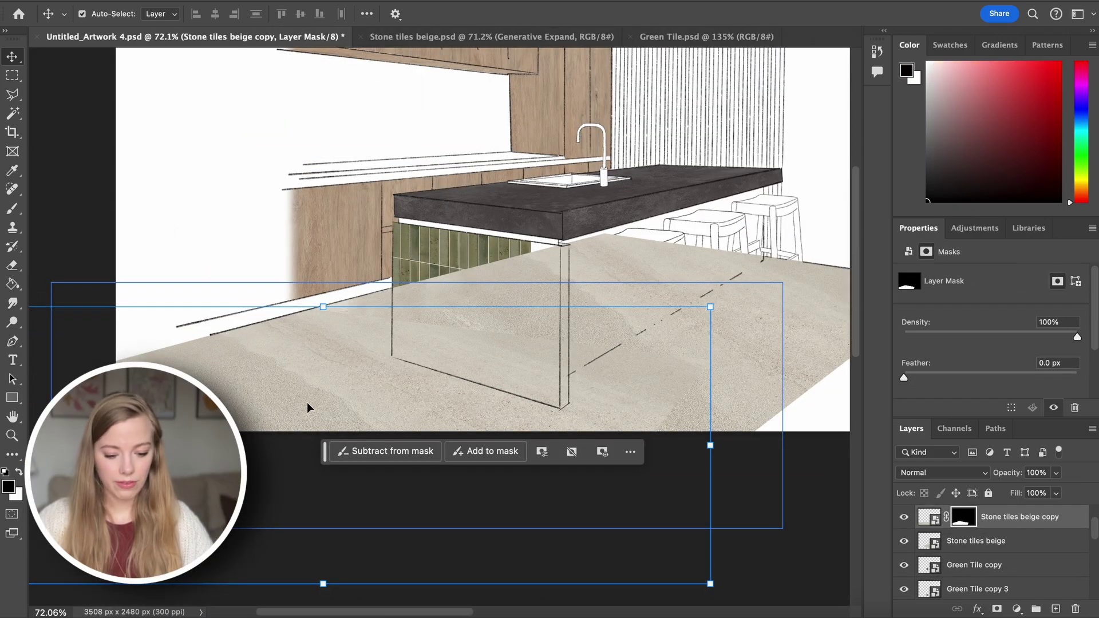
drag(308, 405, 281, 464)
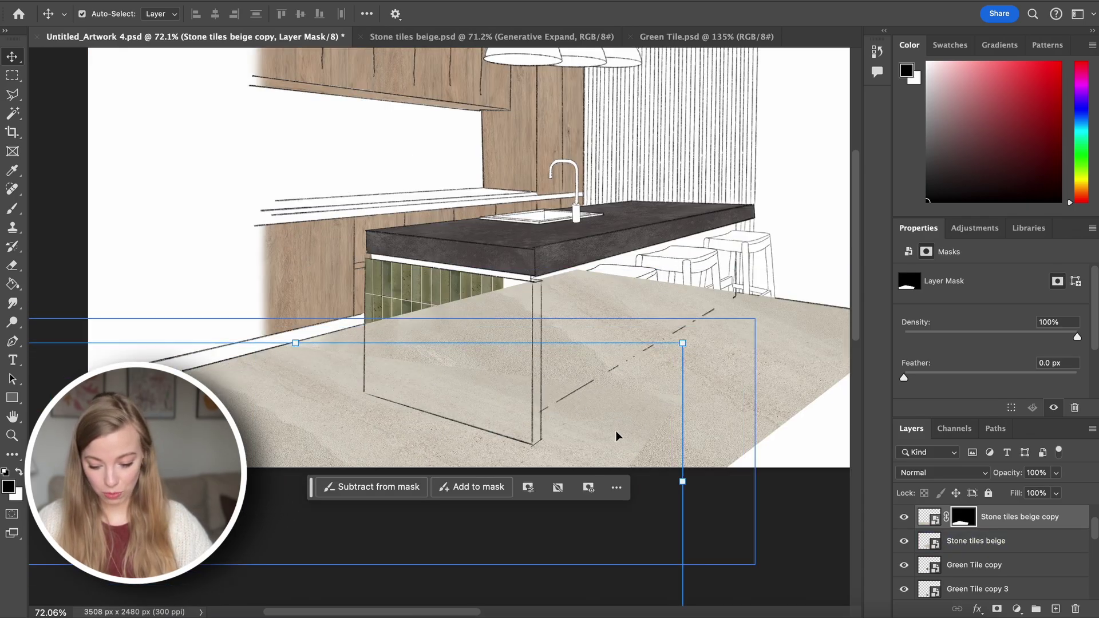
scroll(584, 406, up, 6)
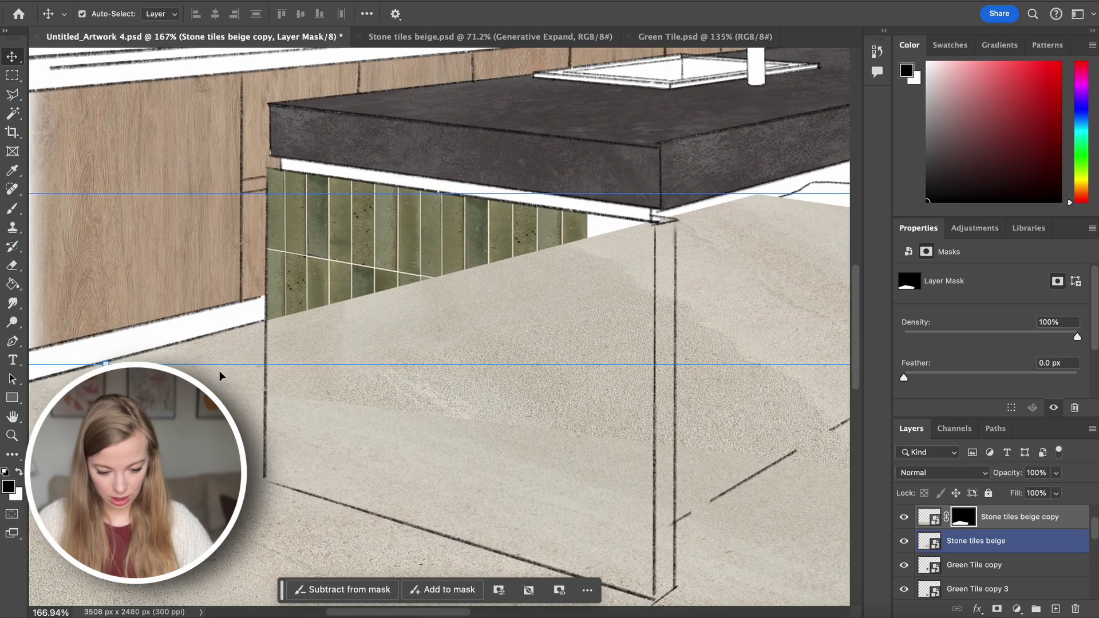
scroll(626, 477, down, 5)
scroll(626, 477, right, 4)
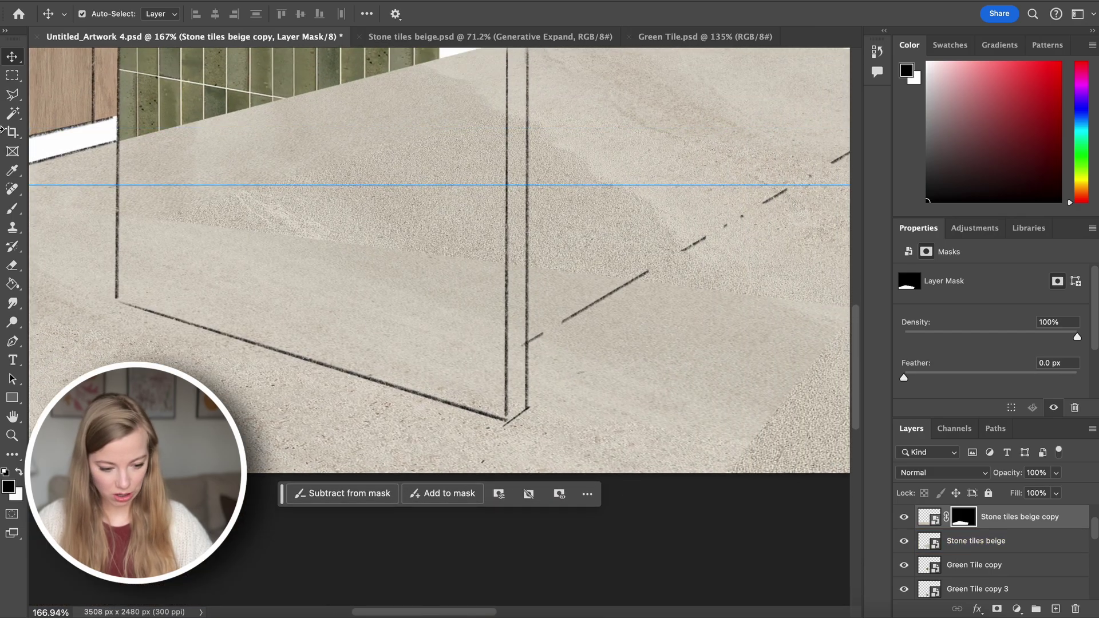
Brush the floor mask at 42% opacity to soften its edges toward the page.
click(12, 209)
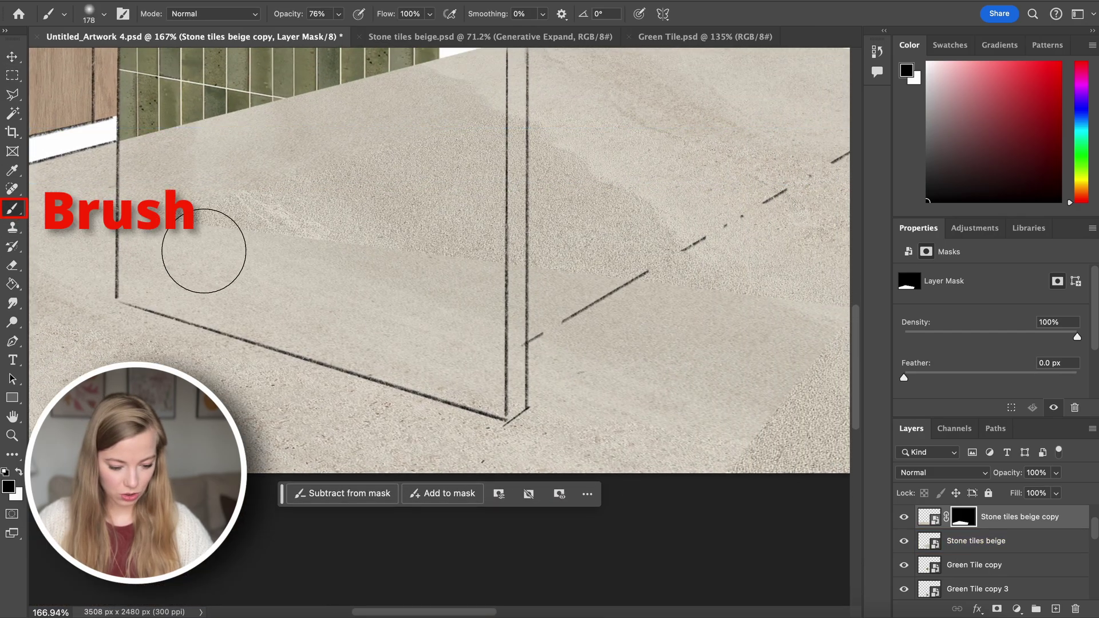
scroll(441, 326, down, 6)
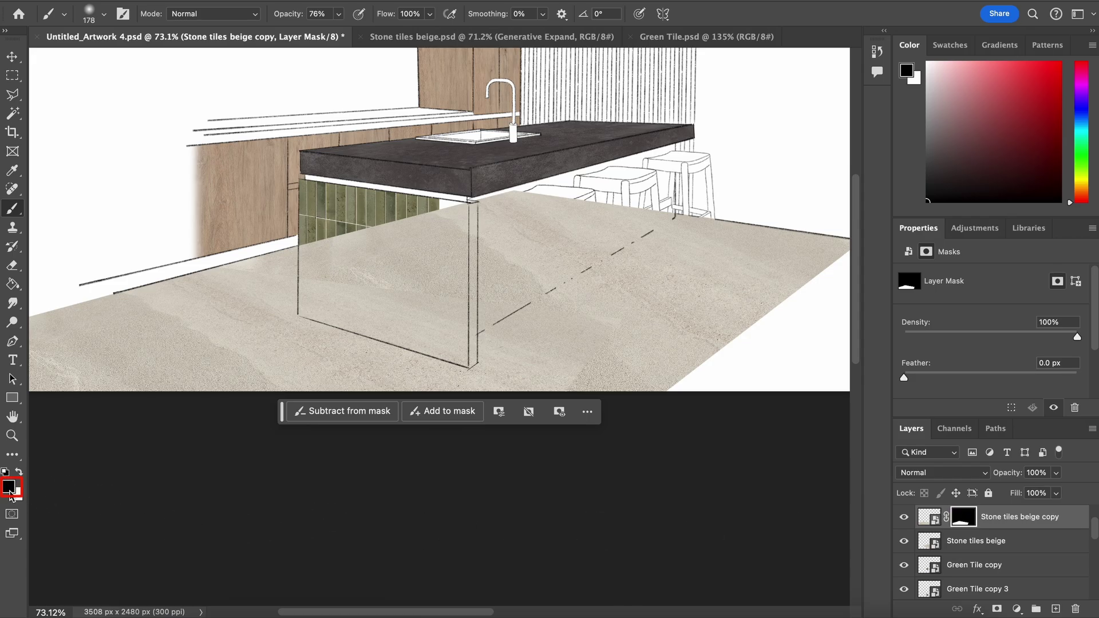
click(104, 15)
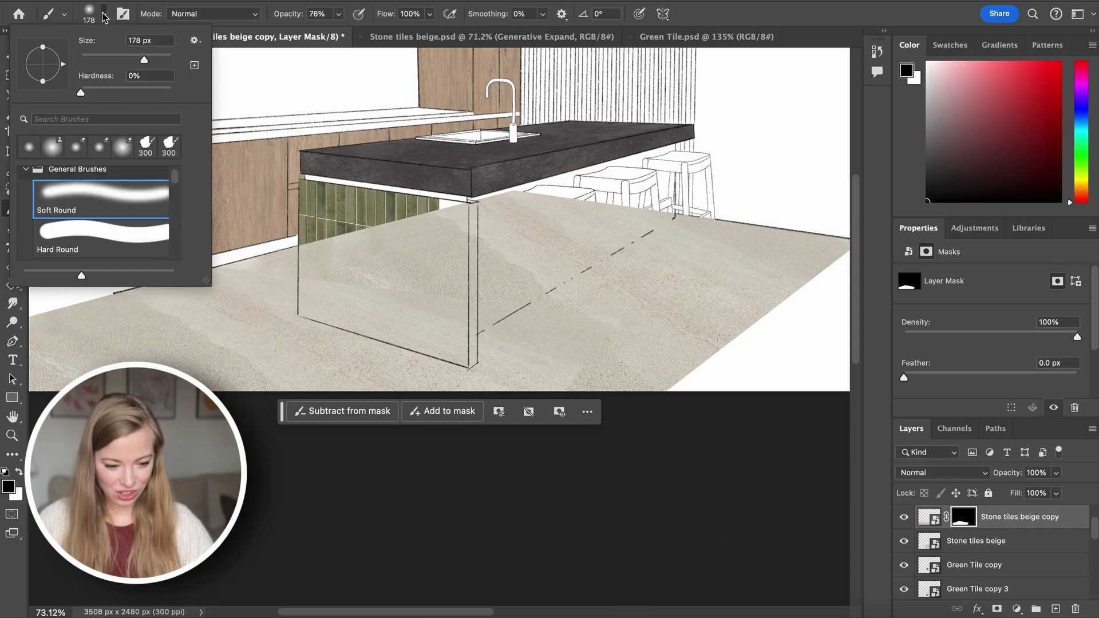
click(727, 6)
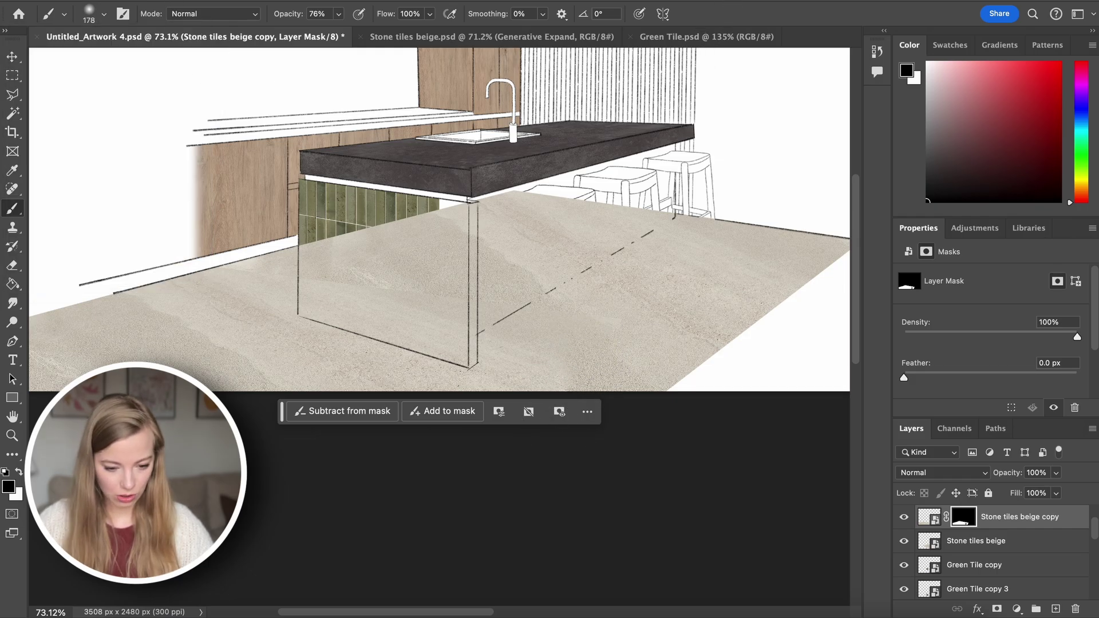
key(4)
key(2)
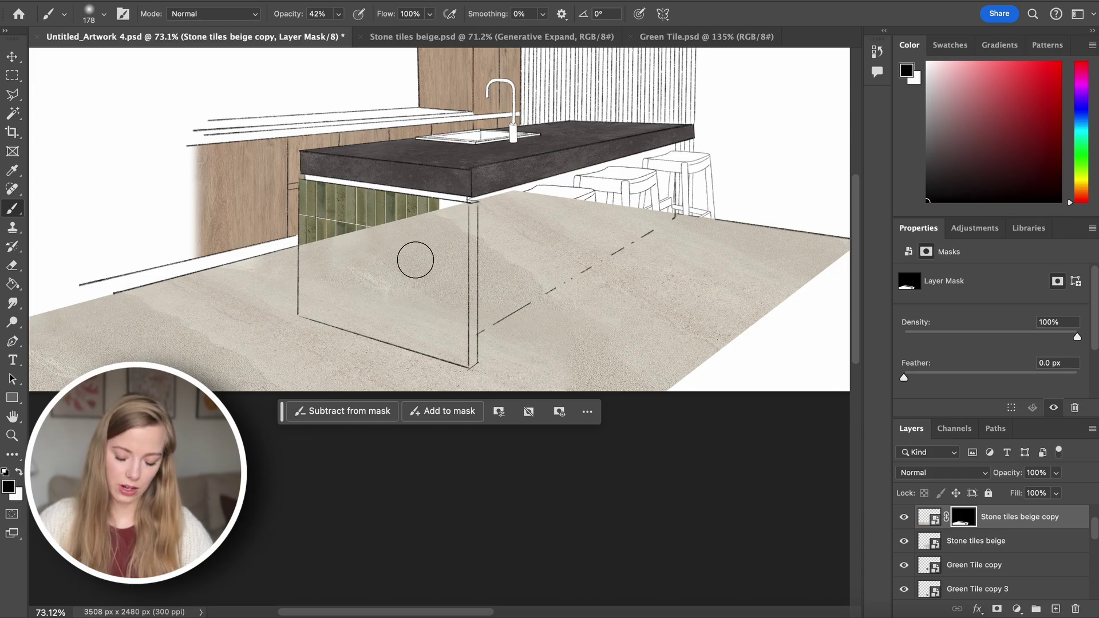
scroll(521, 350, down, 5)
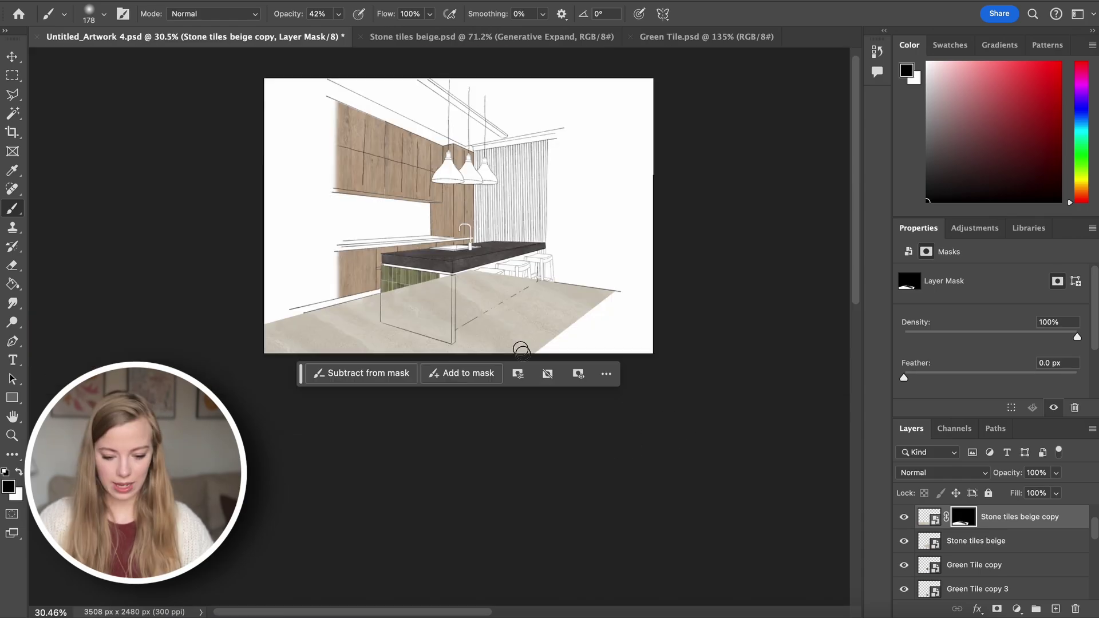
scroll(403, 320, up, 2)
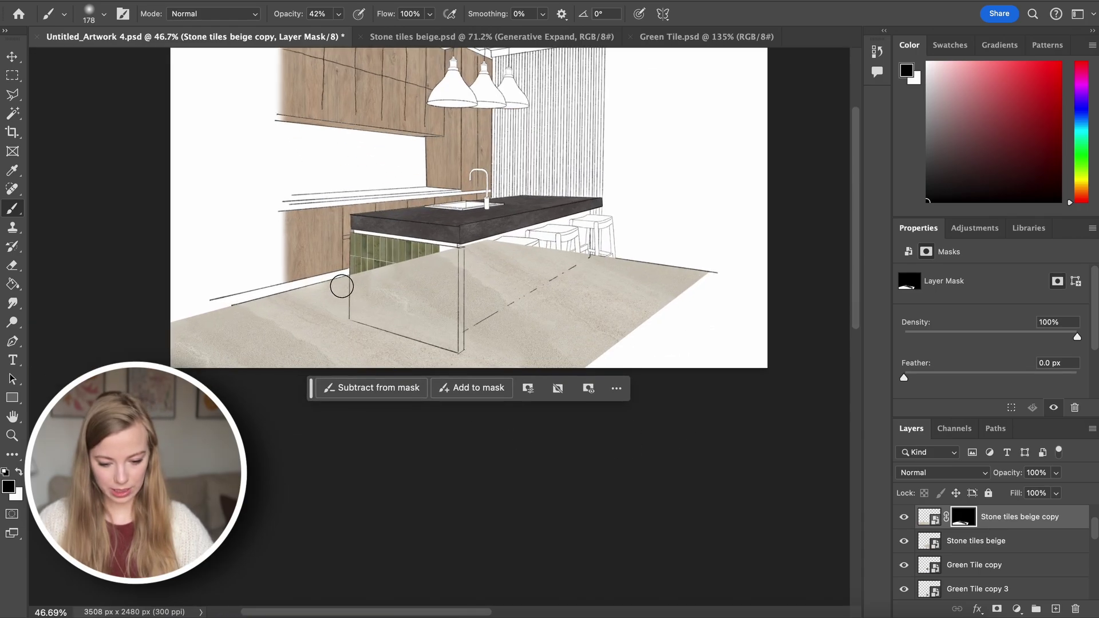
scroll(341, 286, up, 2)
Duplicate the stone floor and mask it around the island and stools with a lasso fill.
key(v)
click(632, 304)
drag(632, 304, 860, 350)
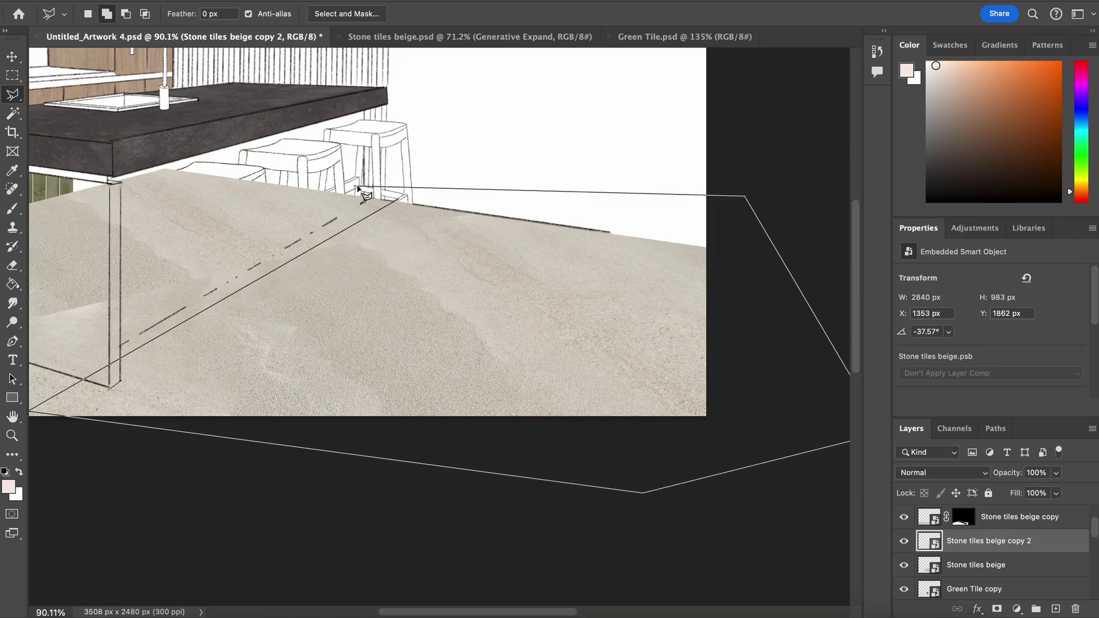
double_click(452, 174)
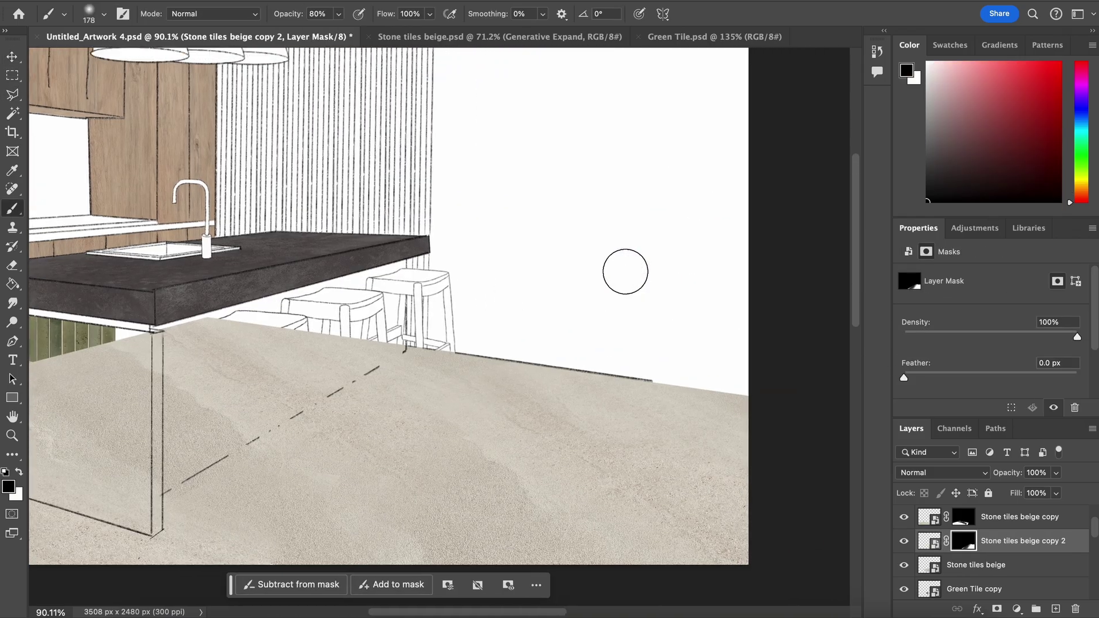
scroll(623, 270, down, 3)
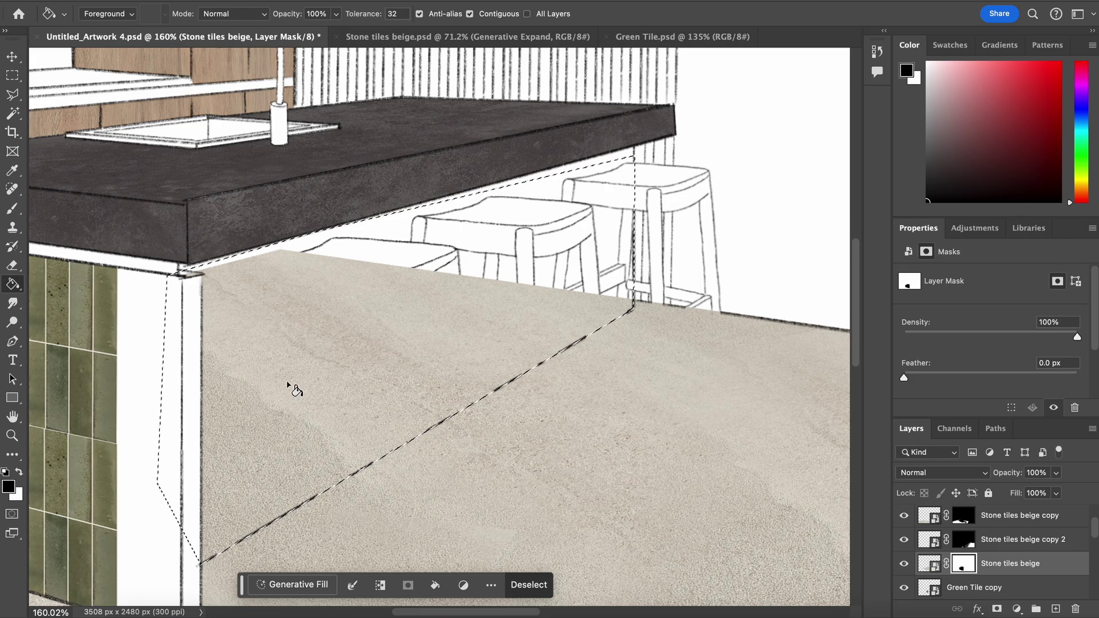
click(360, 358)
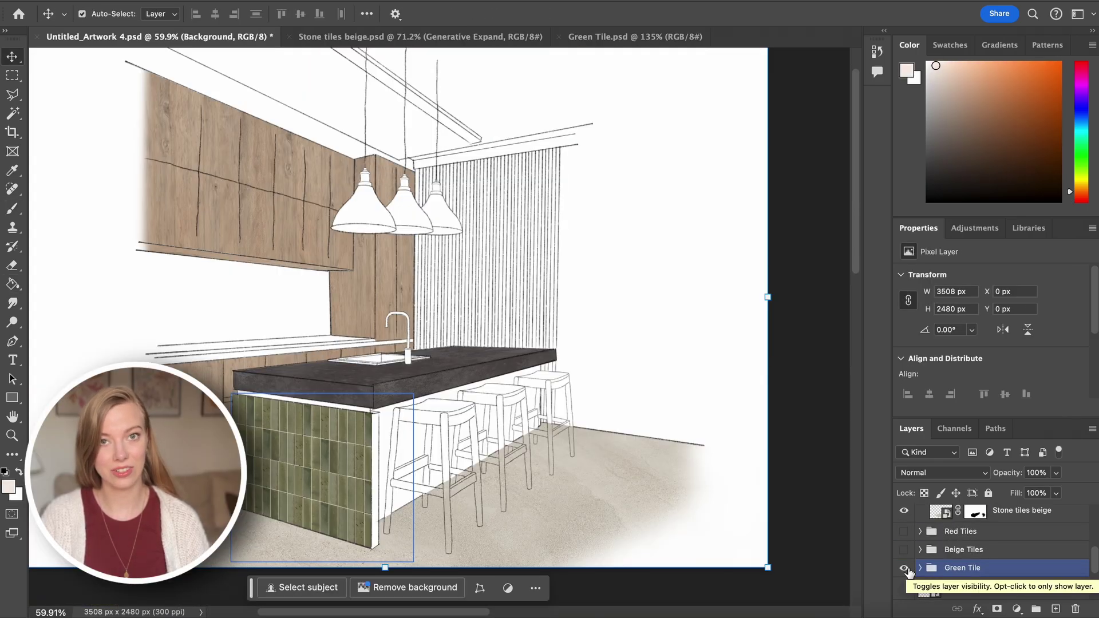
click(904, 568)
click(904, 549)
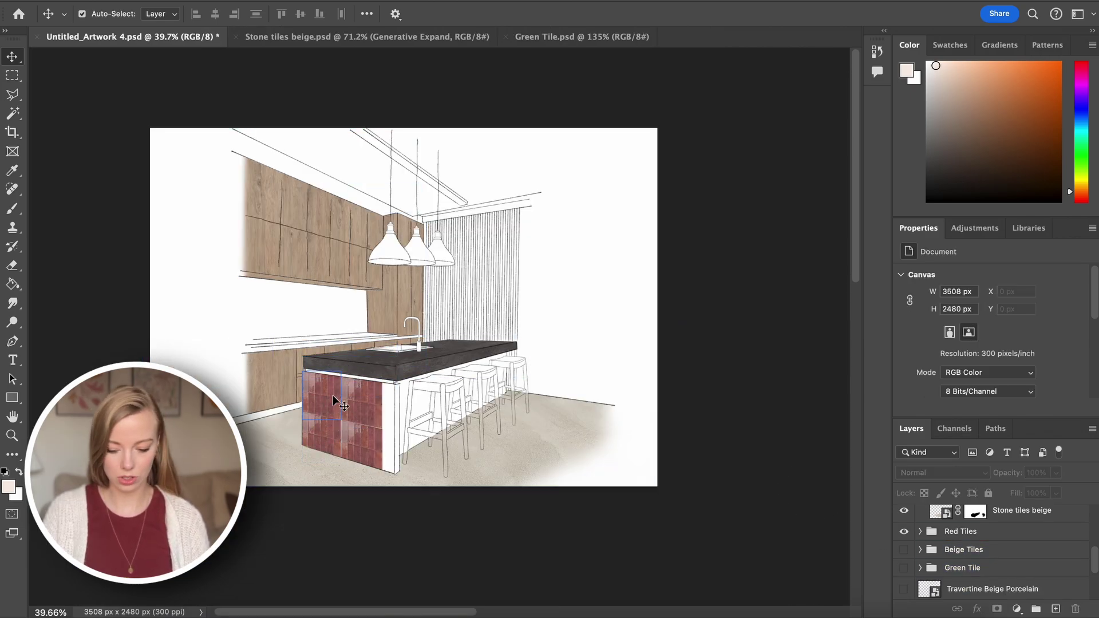
click(904, 589)
click(904, 567)
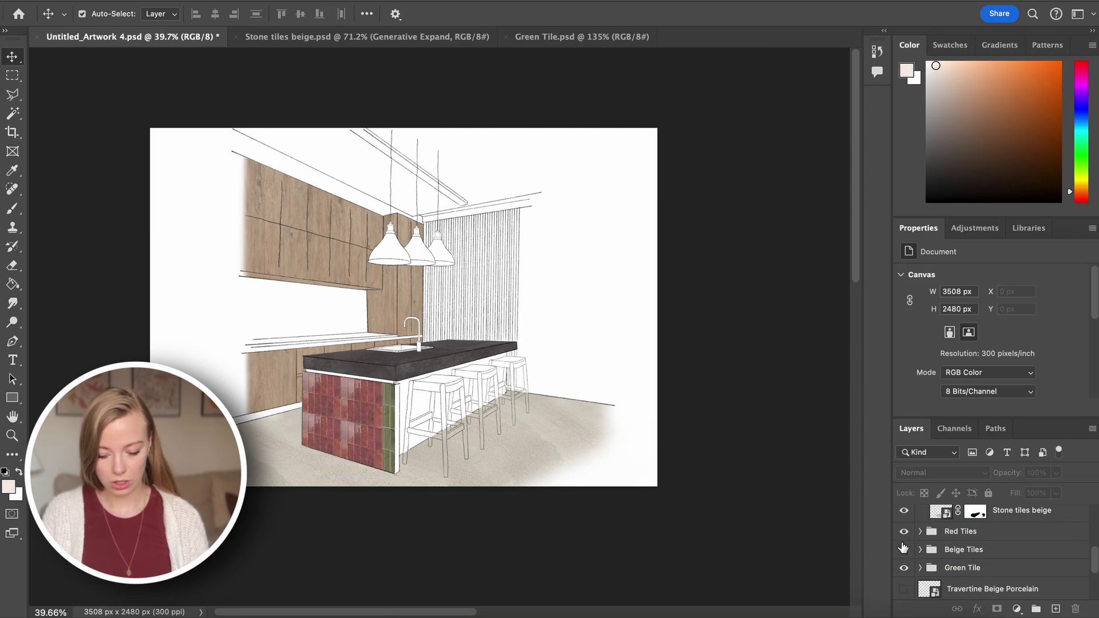
click(903, 531)
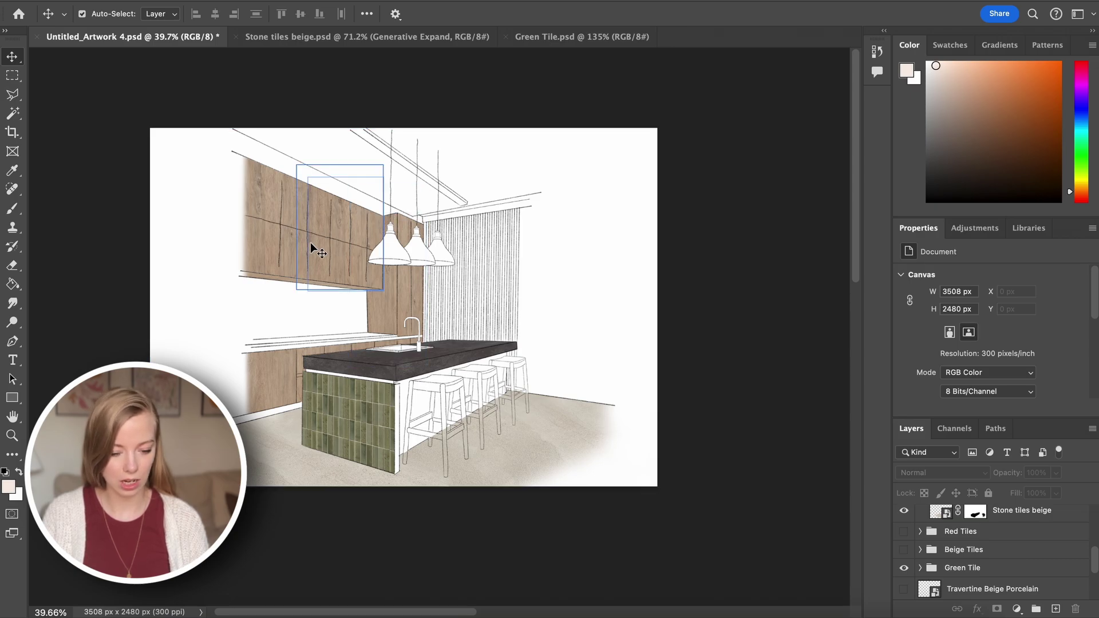
Name the new layer Ceiling and fill the selected ceiling area with black.
click(13, 100)
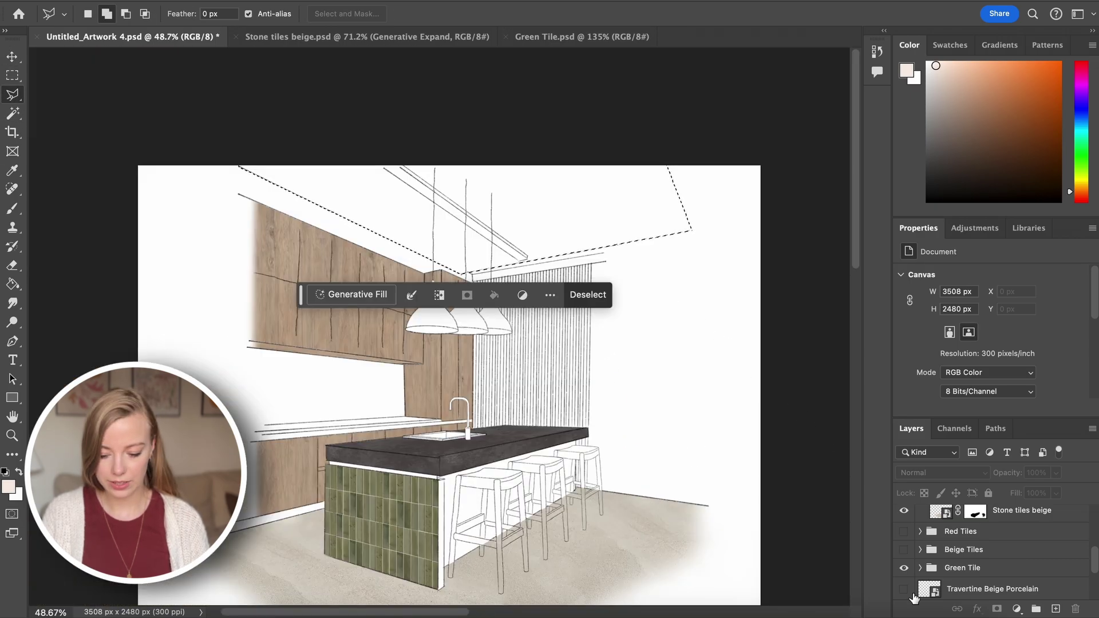
scroll(965, 601, down, 2)
scroll(966, 601, up, 3)
click(960, 516)
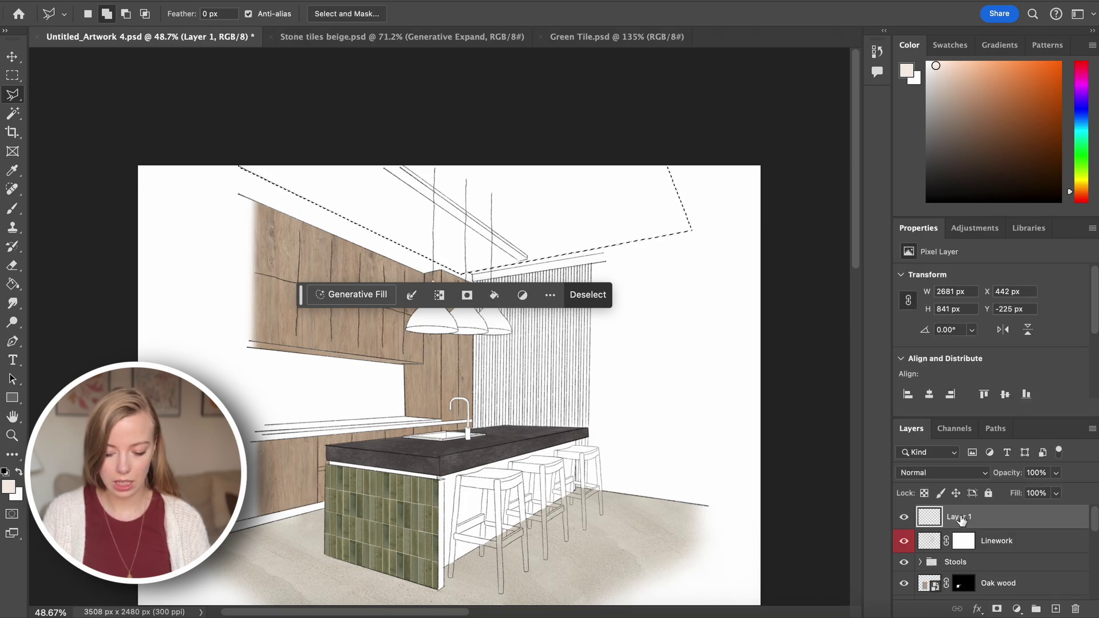
click(4, 472)
click(8, 486)
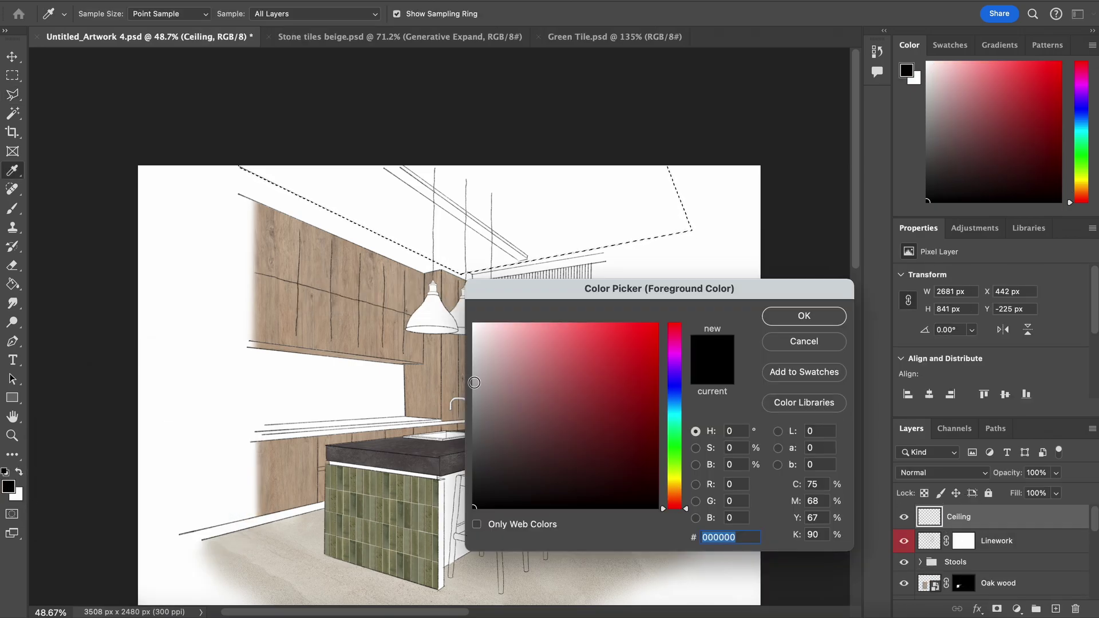
click(803, 316)
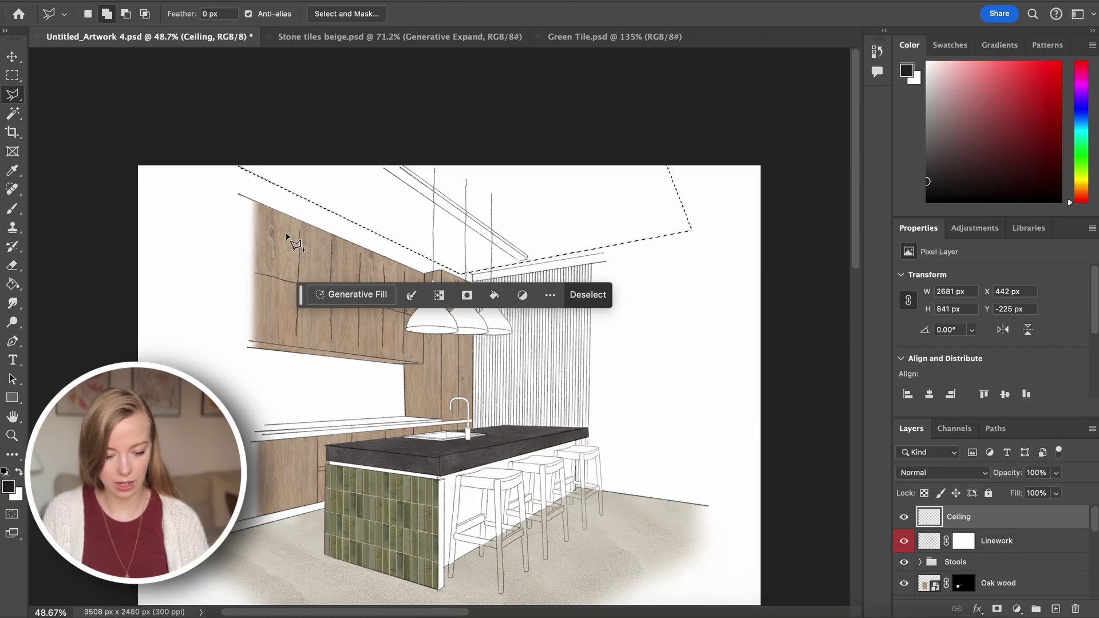
key(g)
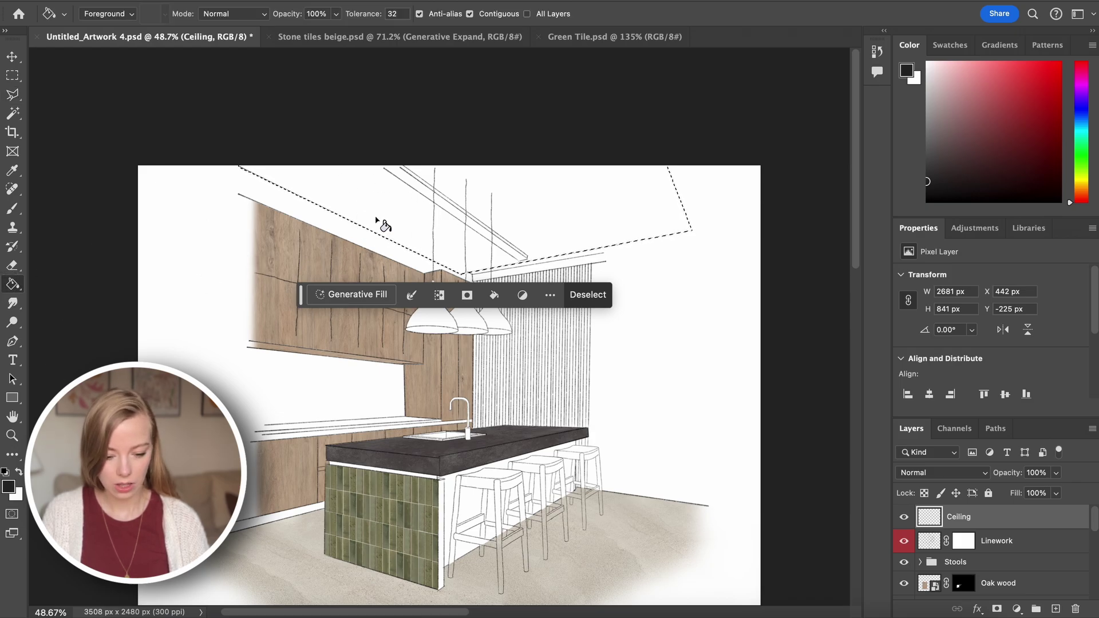
click(380, 225)
Add a mask to the Ceiling layer and soft-brush its right corner away.
click(992, 611)
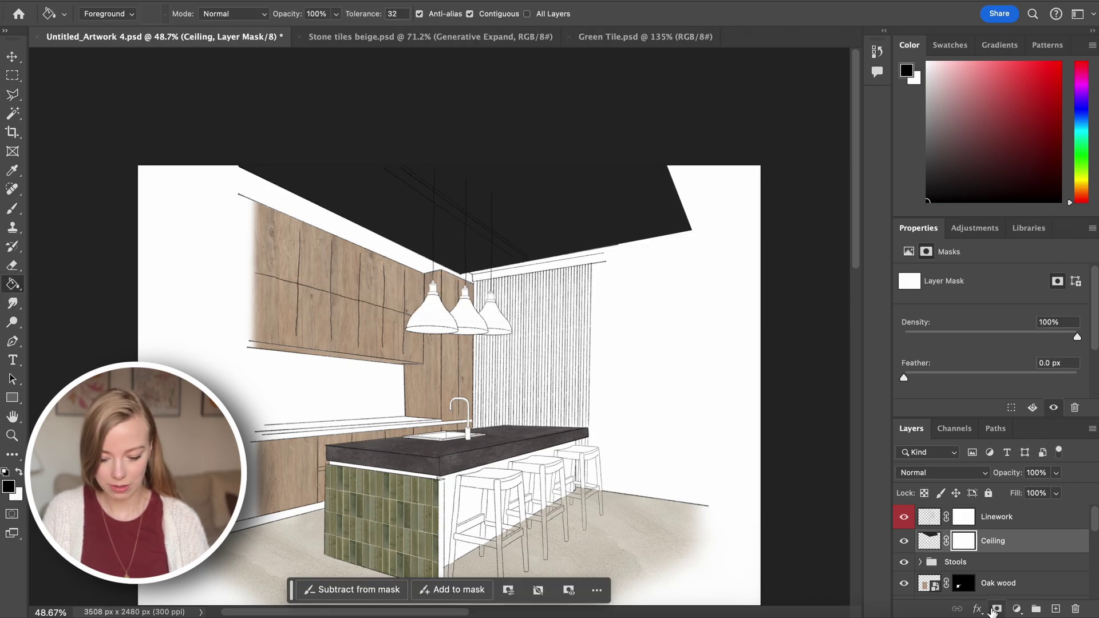
click(13, 209)
drag(656, 140, 716, 277)
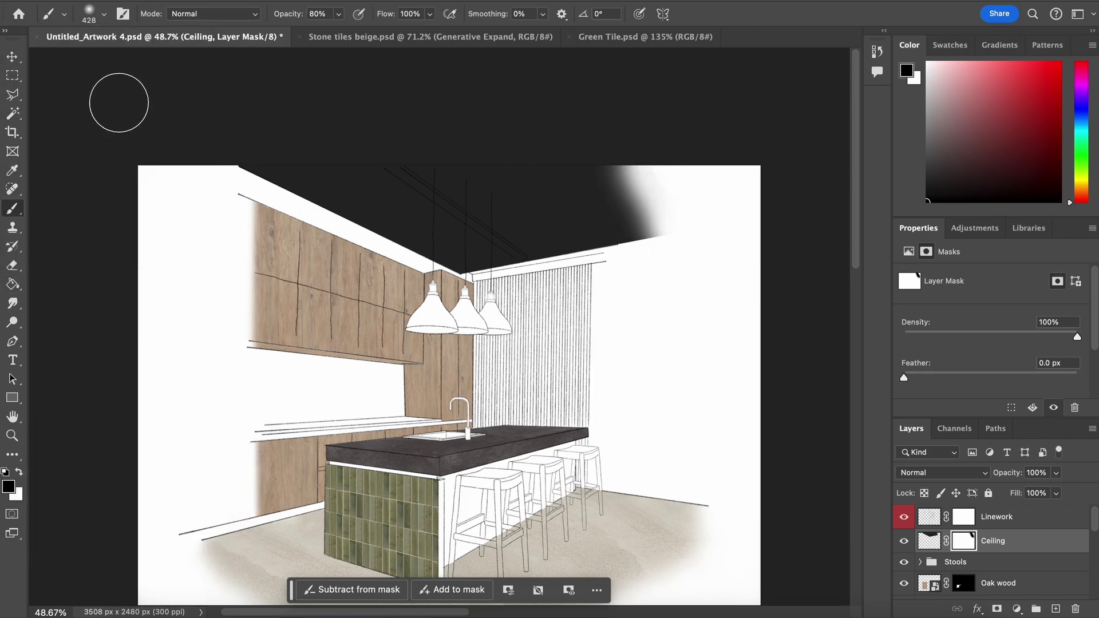
key(v)
click(790, 348)
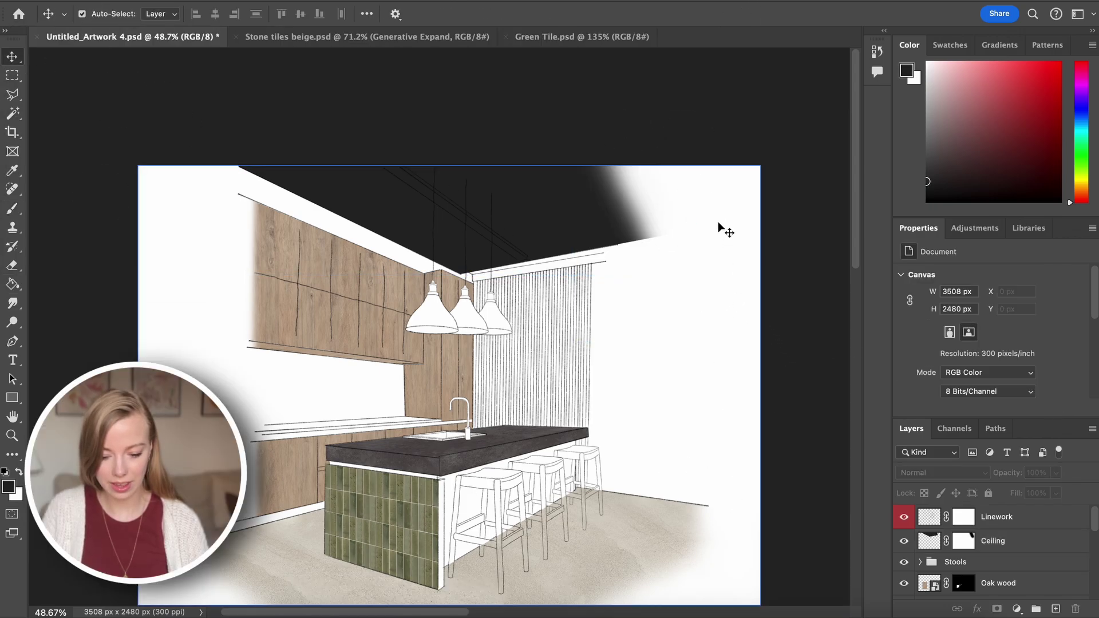
Duplicate the Linework layer, shifting the copy right along the ceiling edge.
scroll(719, 228, up, 8)
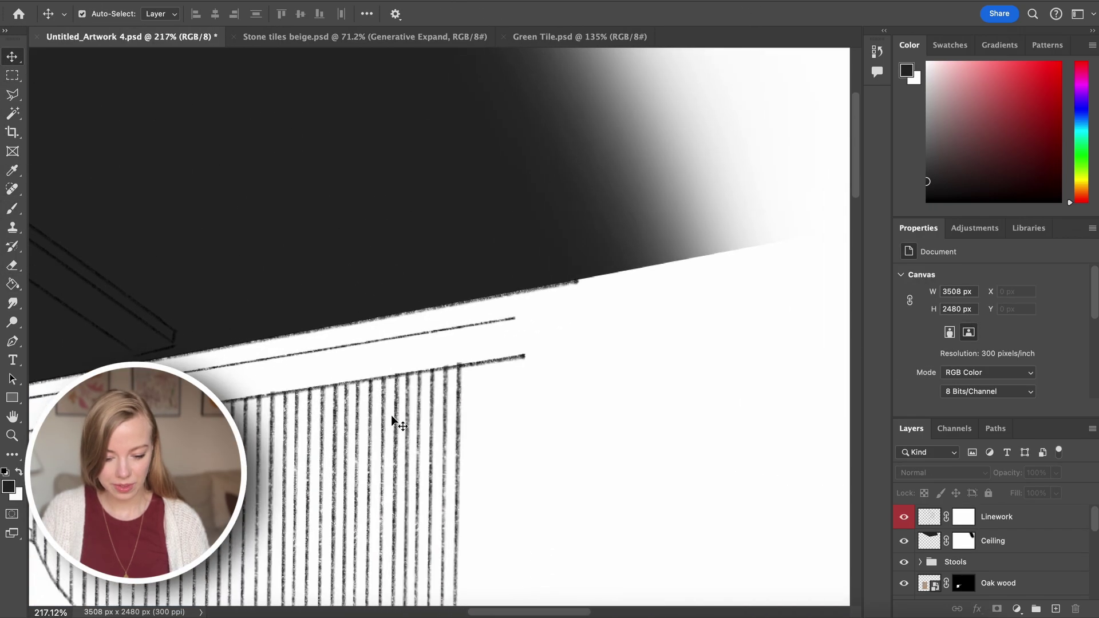
click(477, 299)
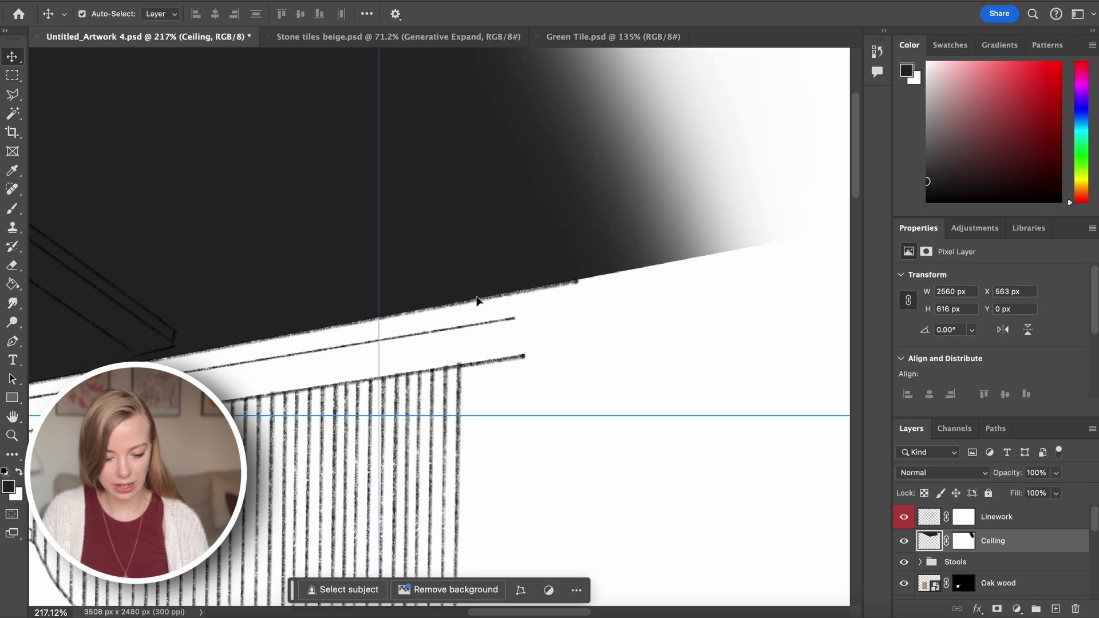
click(954, 527)
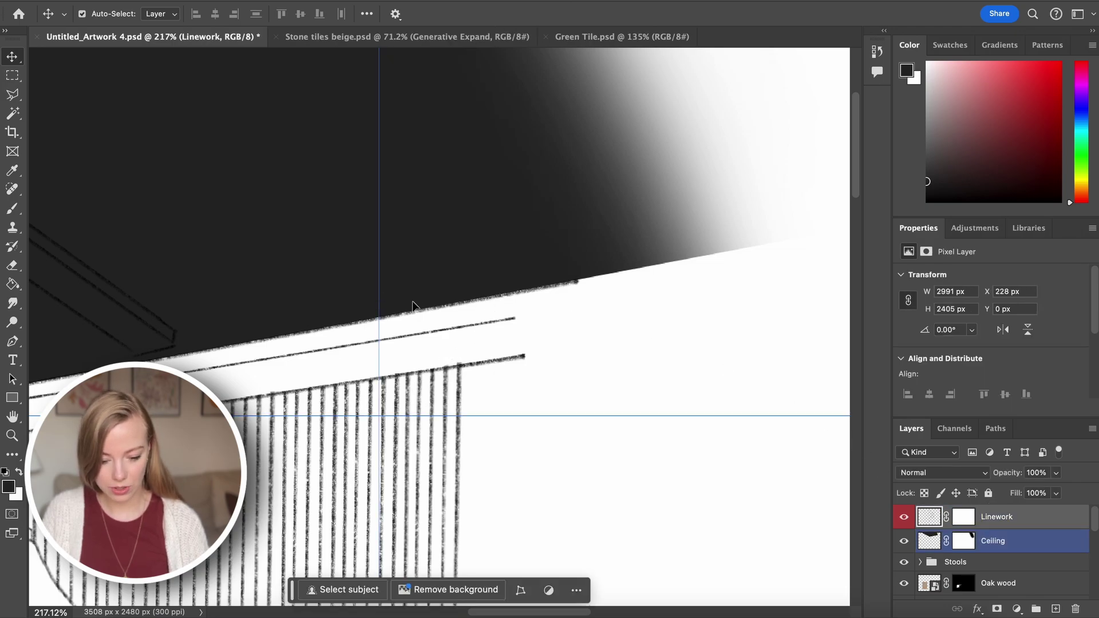
drag(407, 314, 657, 267)
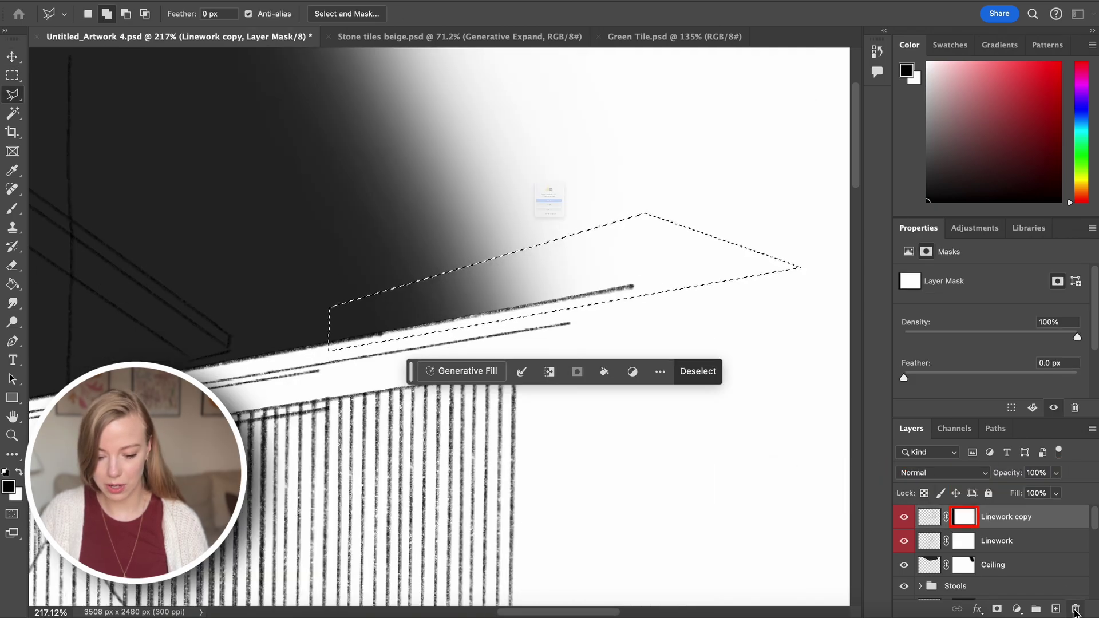
Replace the copy's old mask with one limited to the ceiling edge and fade its tip.
drag(967, 519, 1075, 608)
click(580, 237)
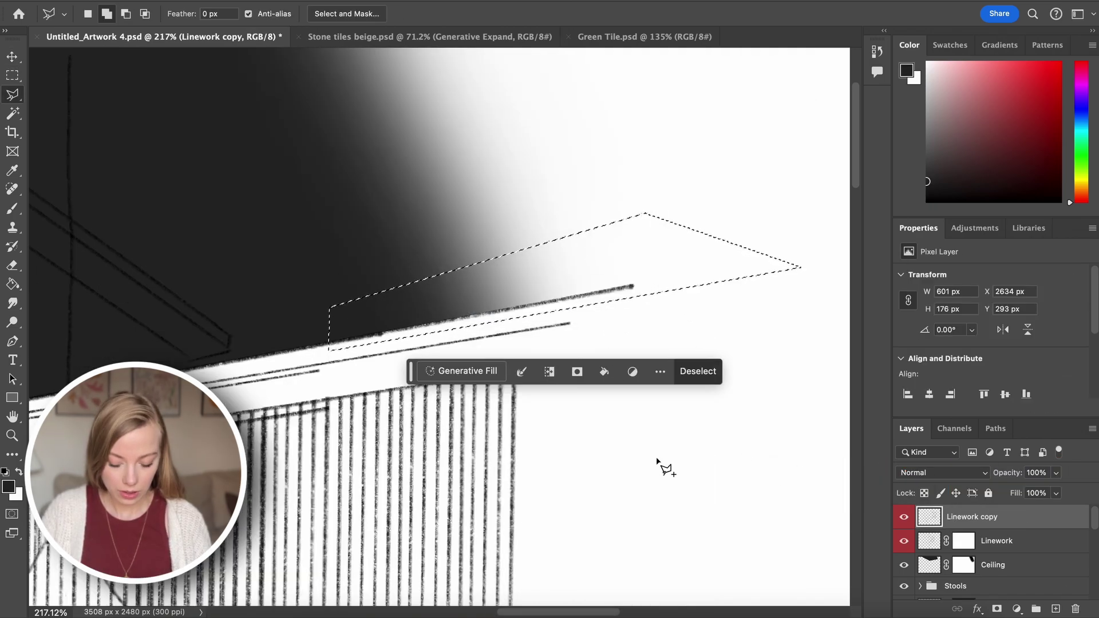
click(996, 609)
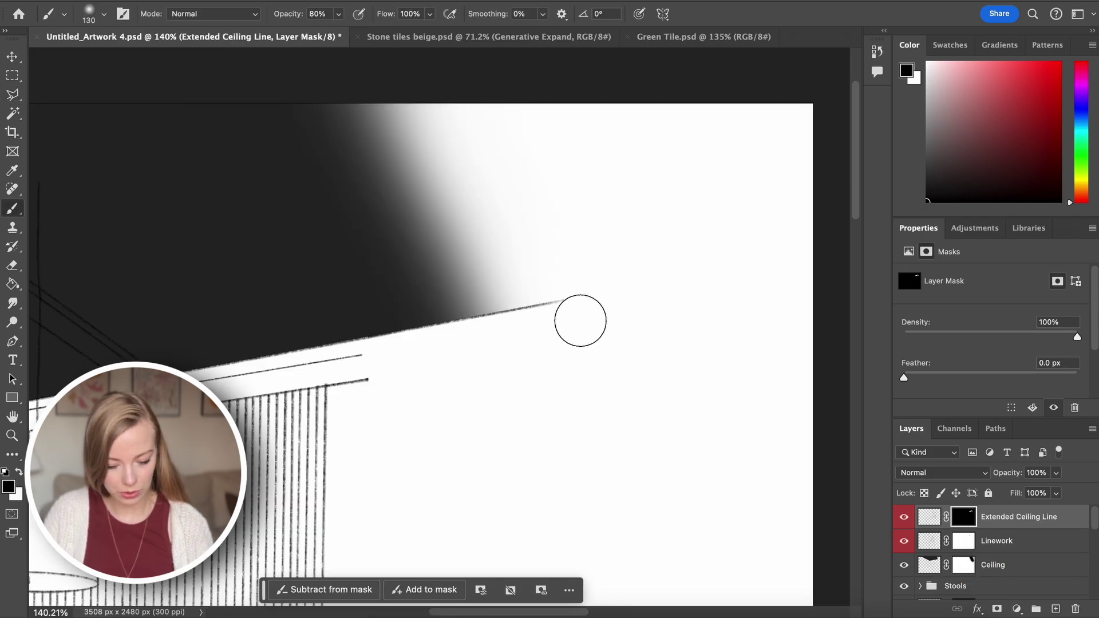
click(562, 297)
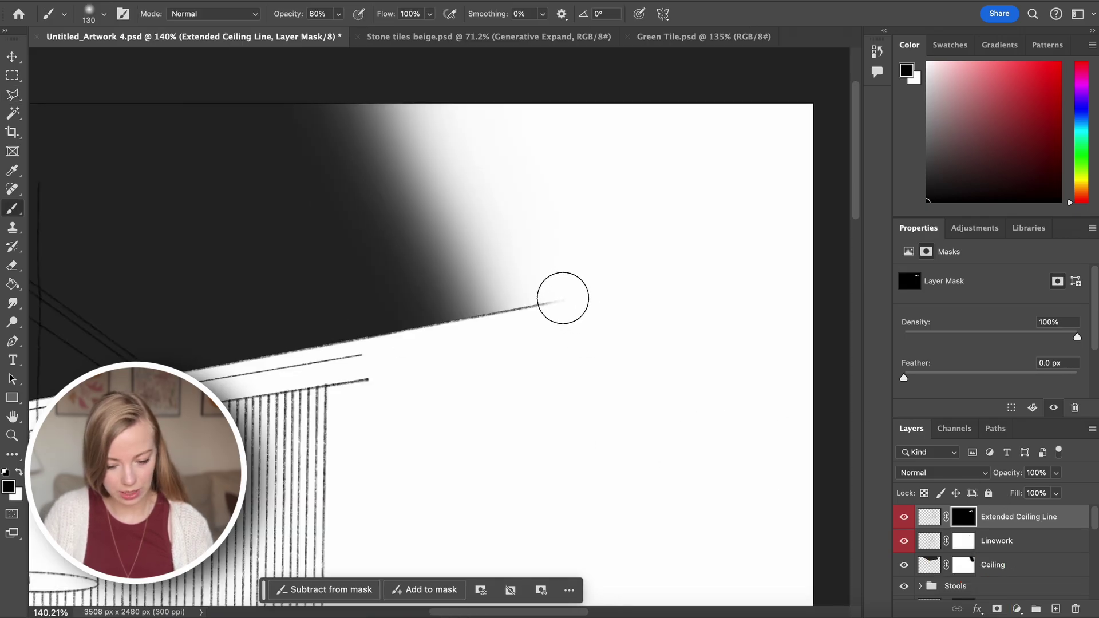
Pick a pale cream foreground colour.
scroll(561, 294, down, 5)
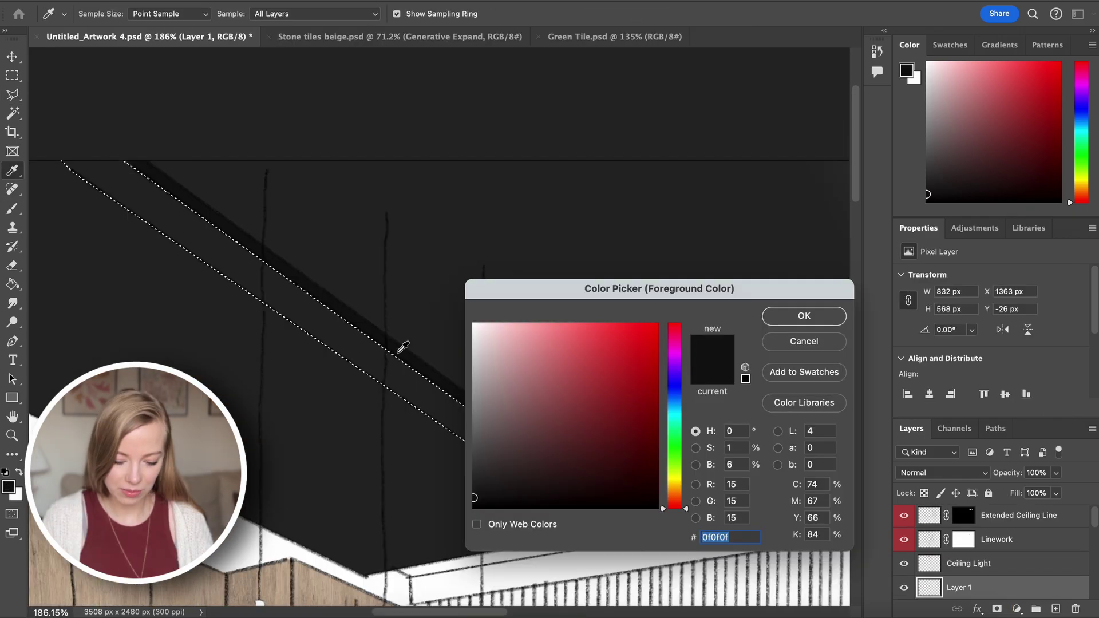
drag(552, 366, 422, 263)
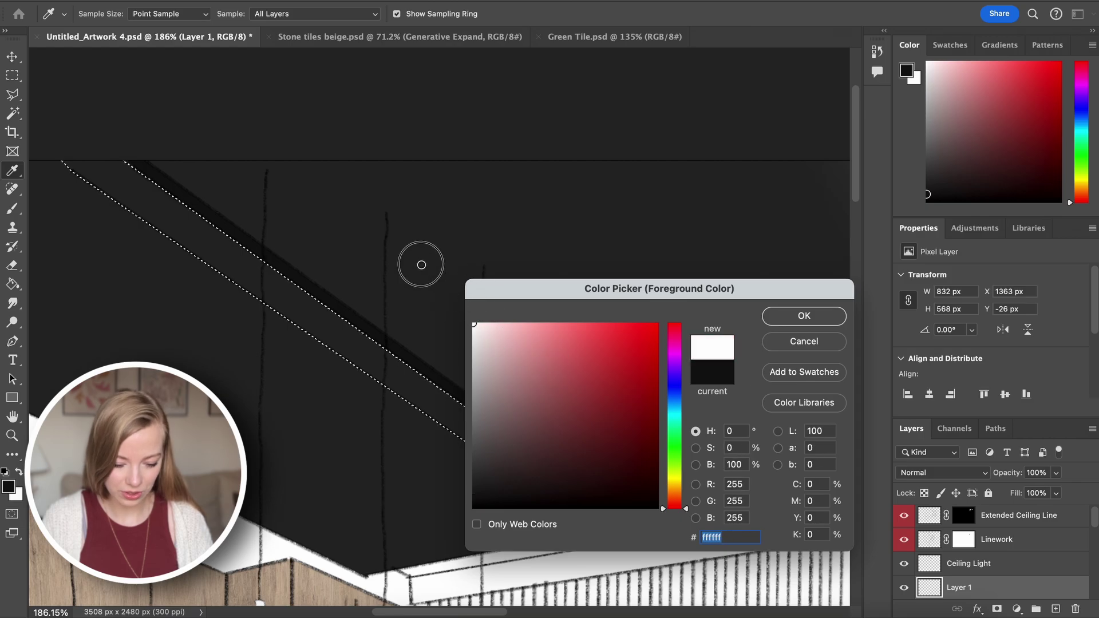
click(675, 477)
drag(500, 343, 488, 321)
key(Return)
Fill the ceiling light band with cream and give it an Outer Glow.
key(g)
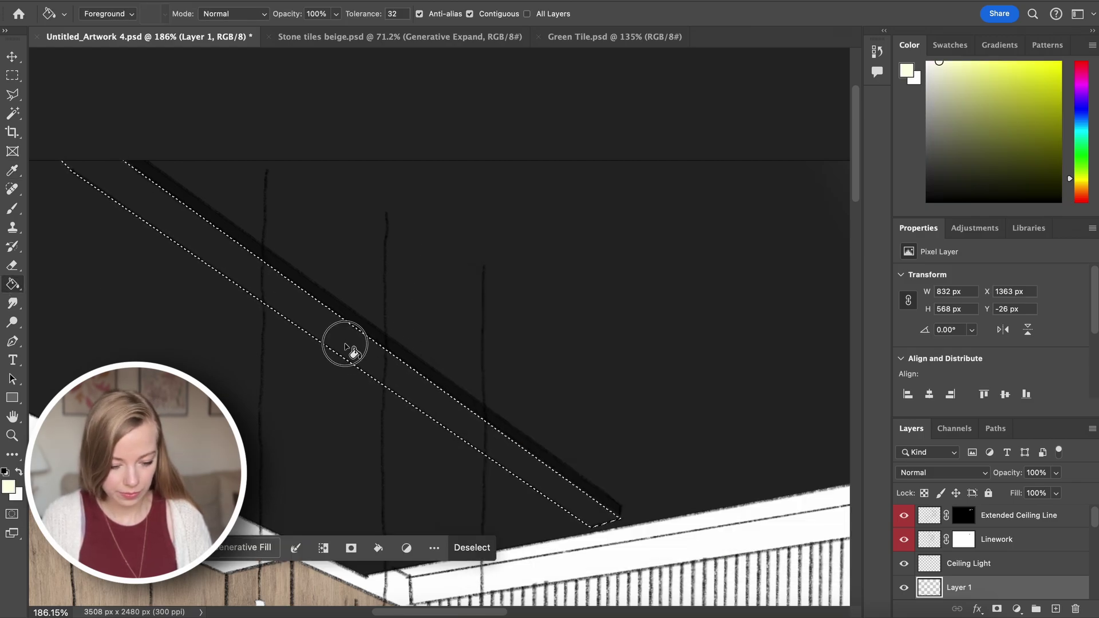
click(346, 349)
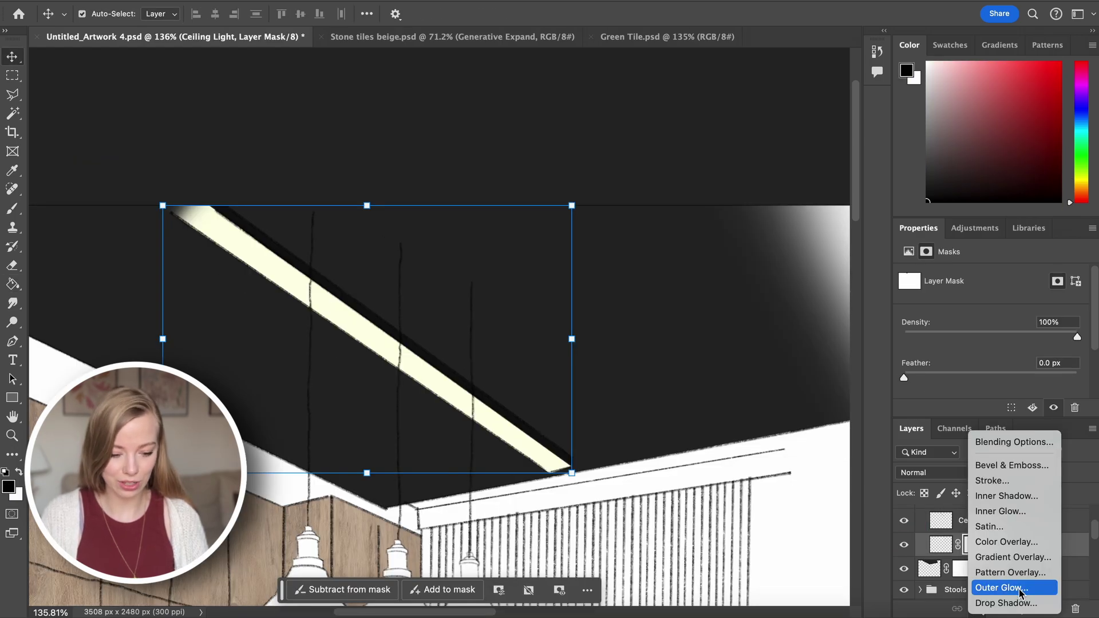
click(1019, 592)
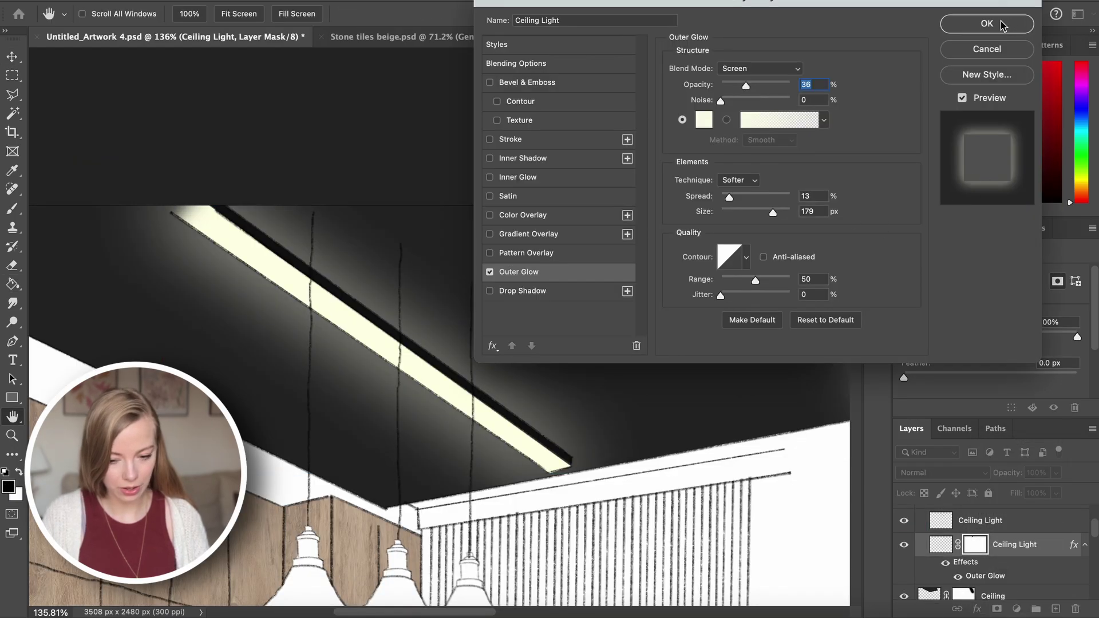
click(1002, 26)
scroll(396, 289, down, 10)
key(b)
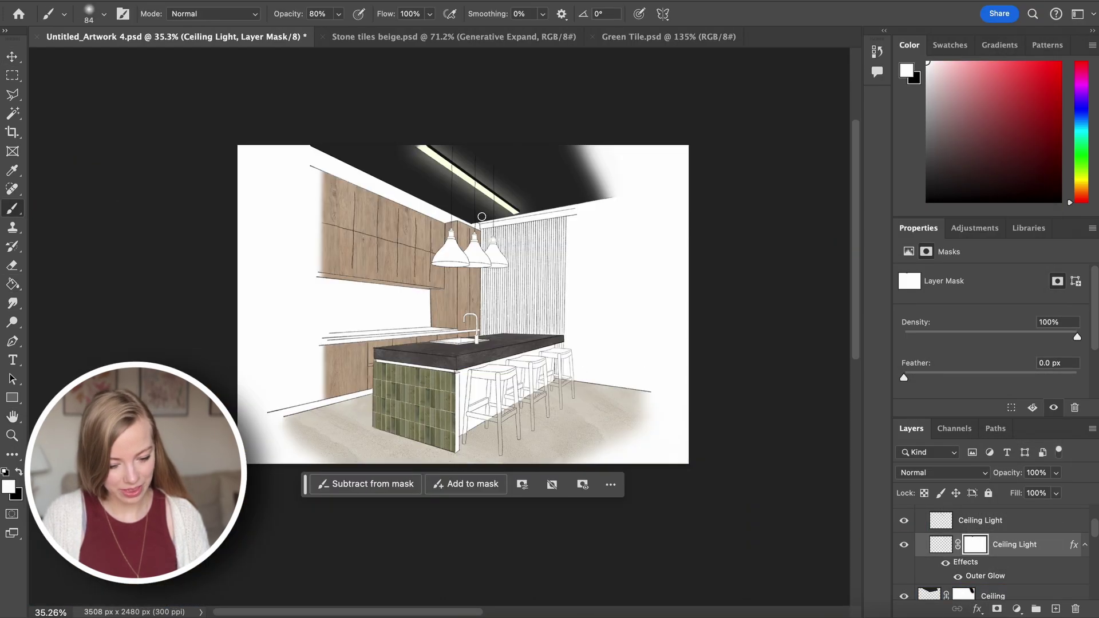
scroll(475, 283, up, 1)
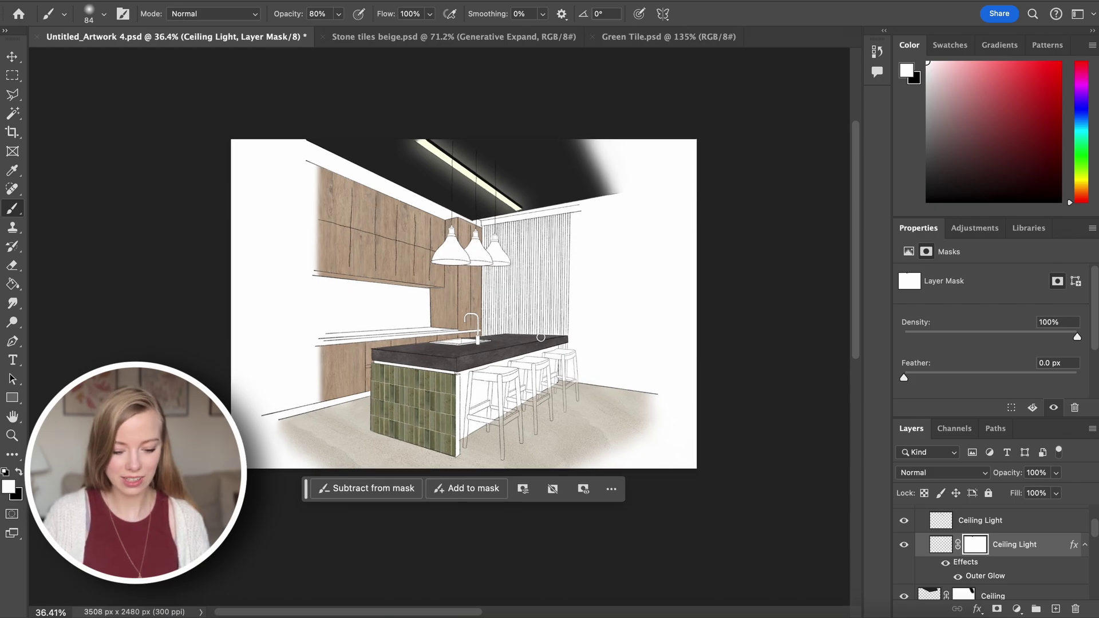
Sample the placed image's green, lighten it to 829174, fill the backsplash and fade its left end.
scroll(541, 338, up, 2)
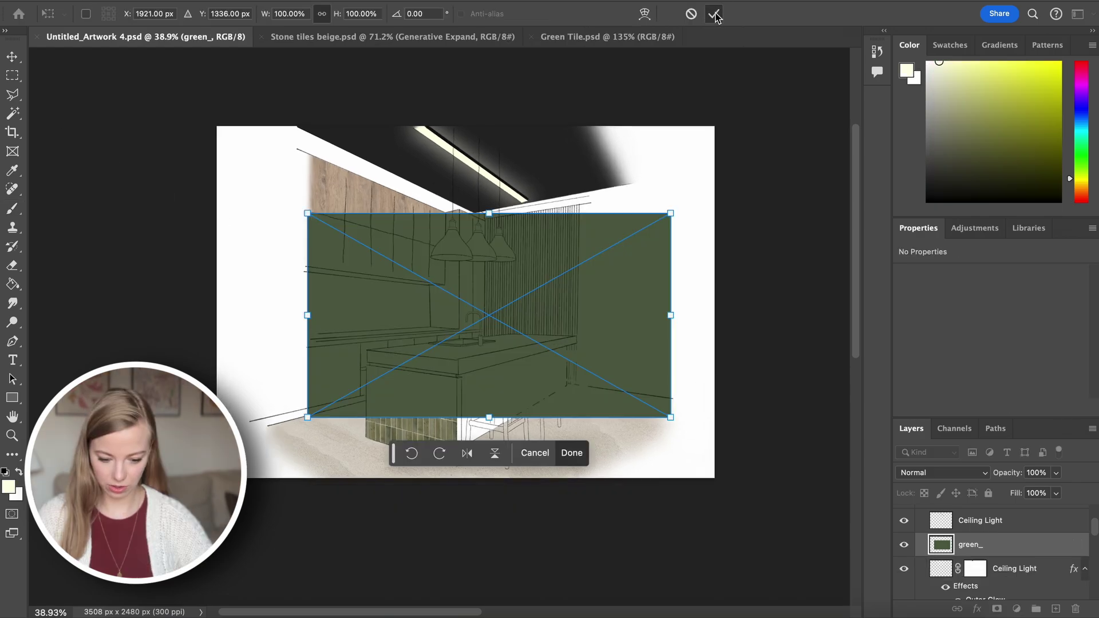
click(714, 14)
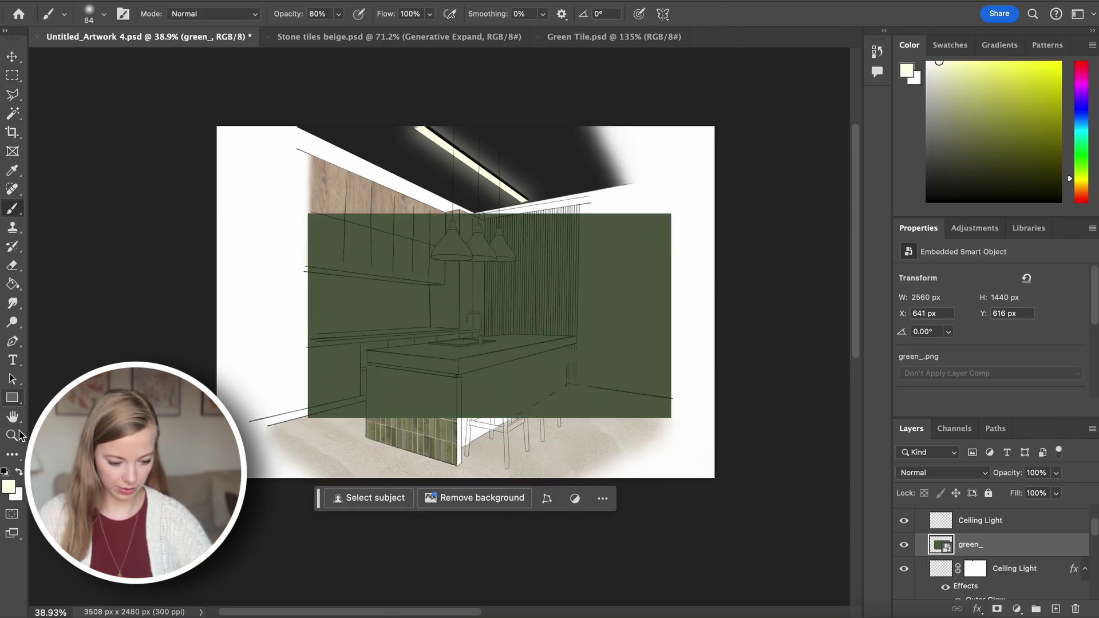
click(11, 171)
click(351, 290)
click(9, 486)
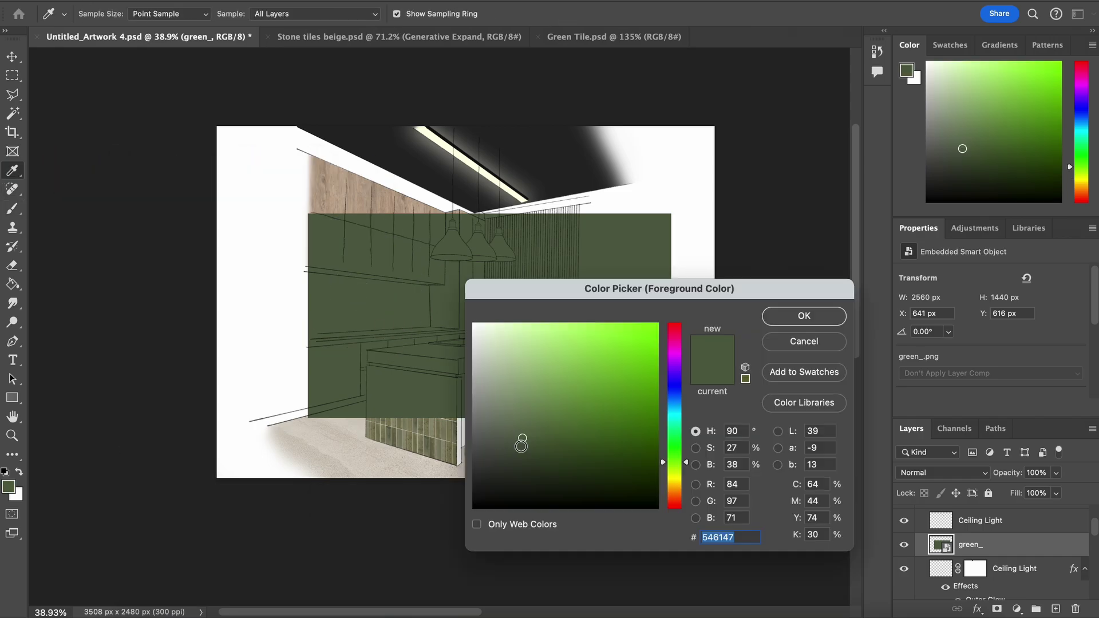
drag(522, 420, 510, 403)
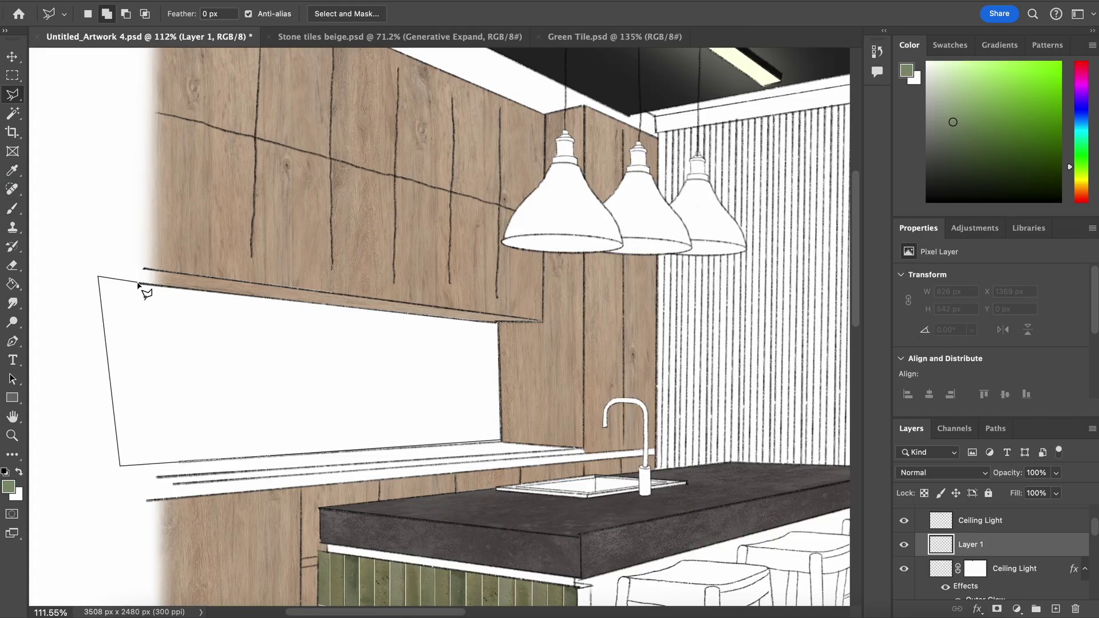
click(140, 289)
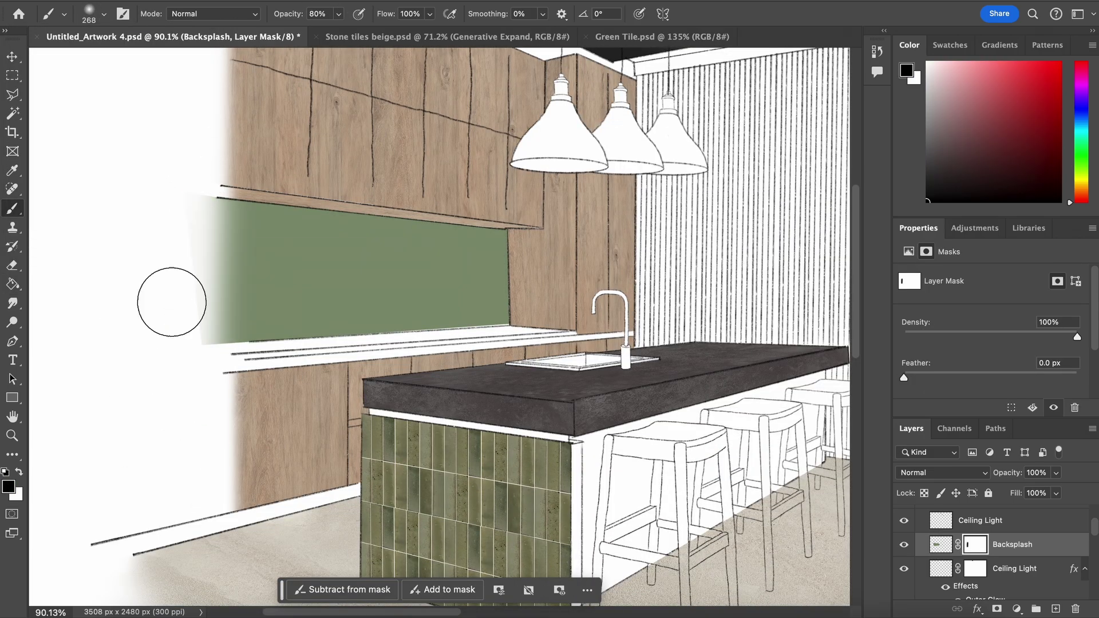
mouse_move(172, 301)
mouse_down()
mouse_move(182, 402)
mouse_move(191, 274)
mouse_up()
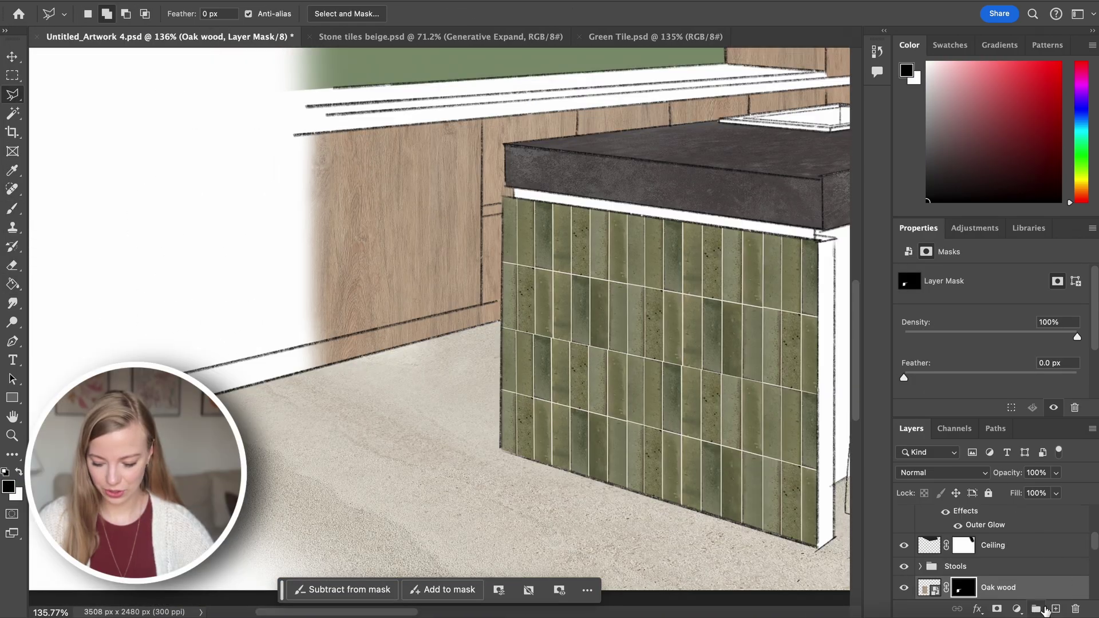
On a new layer, outline the baseboard area along the lower cabinets' base.
click(1055, 609)
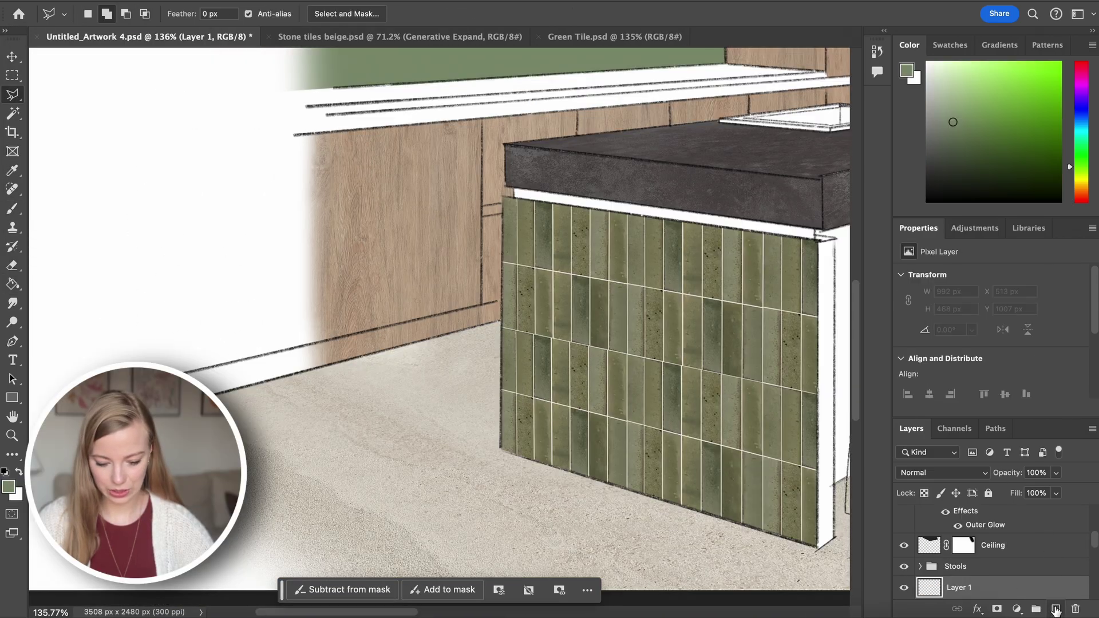
click(308, 345)
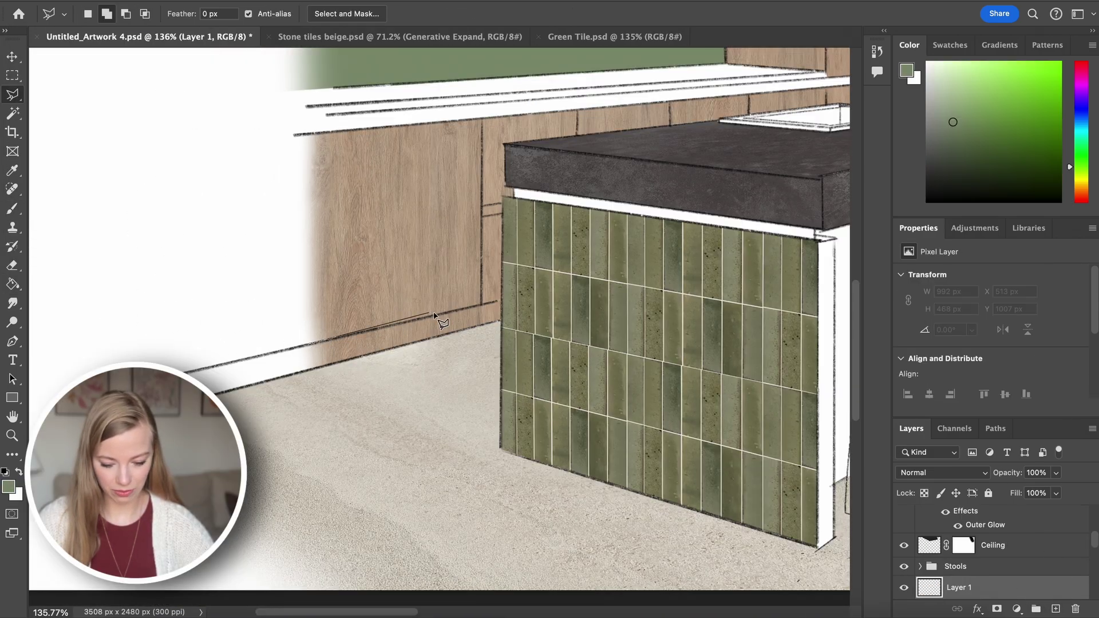
click(501, 300)
click(501, 321)
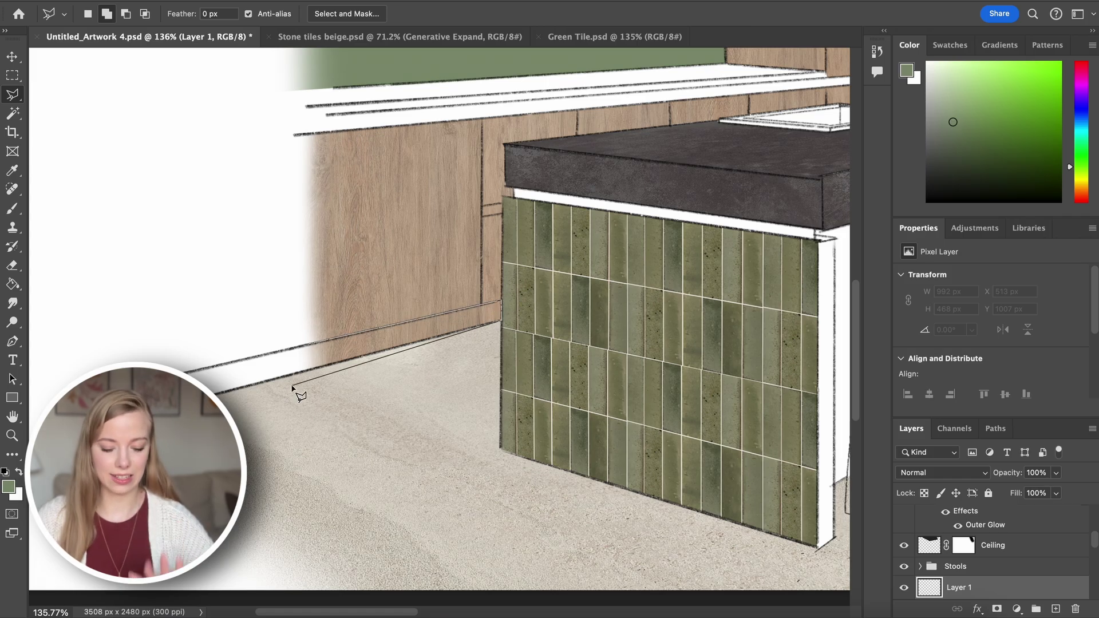
click(281, 376)
click(281, 350)
Reset colours to black and white and lower the shadow layer to 58% opacity.
key(d)
key(b)
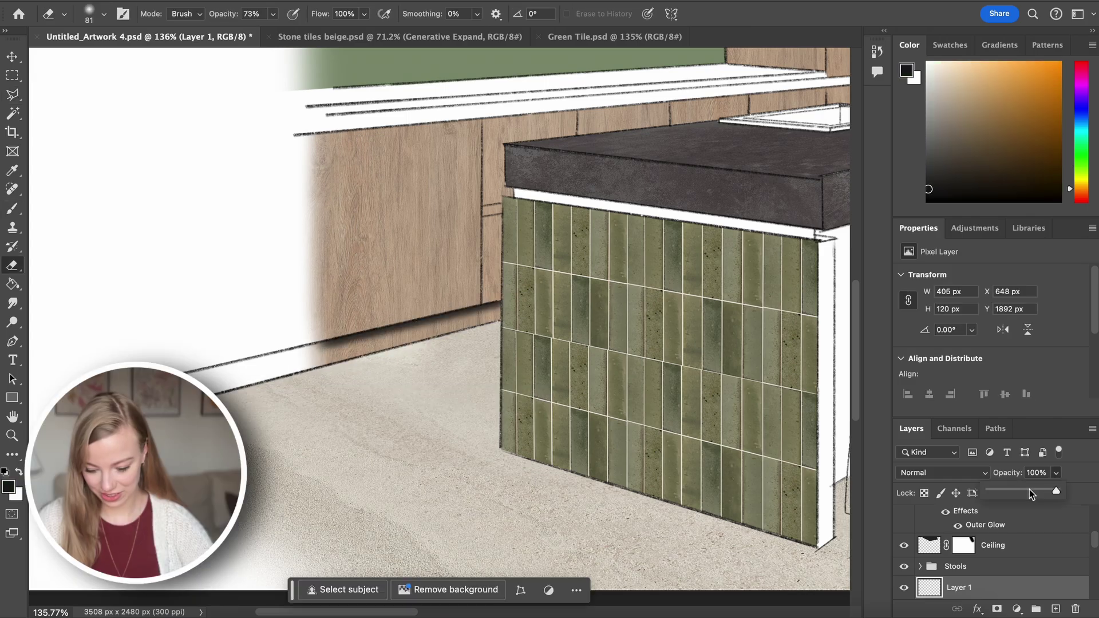
drag(1028, 489, 1027, 489)
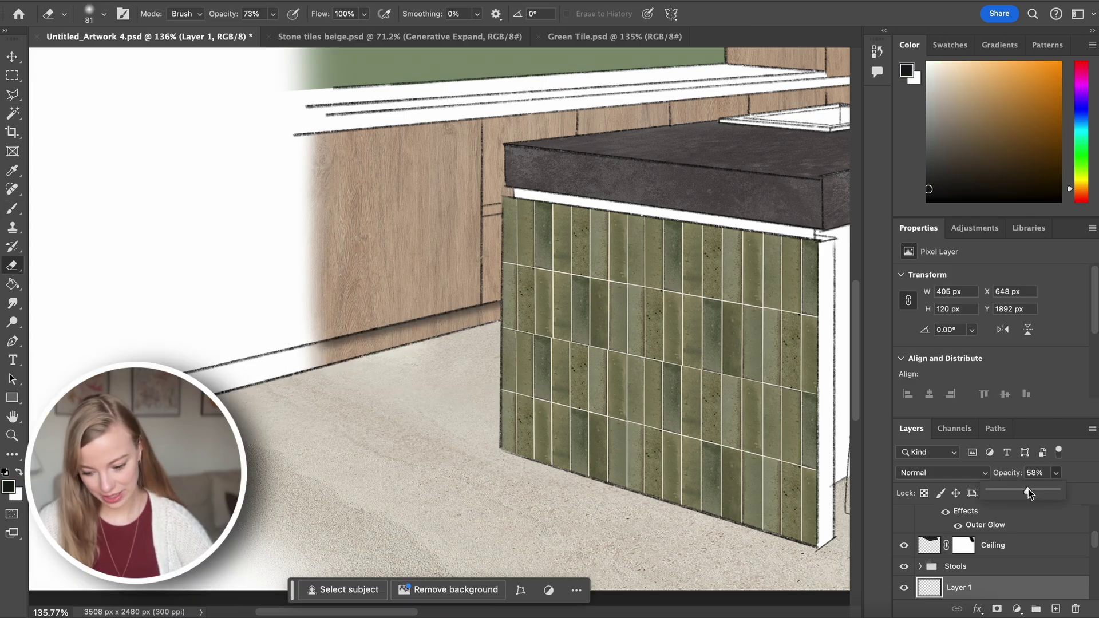
Paint dark shadow strokes across and beneath the upper cabinets.
scroll(419, 488, down, 3)
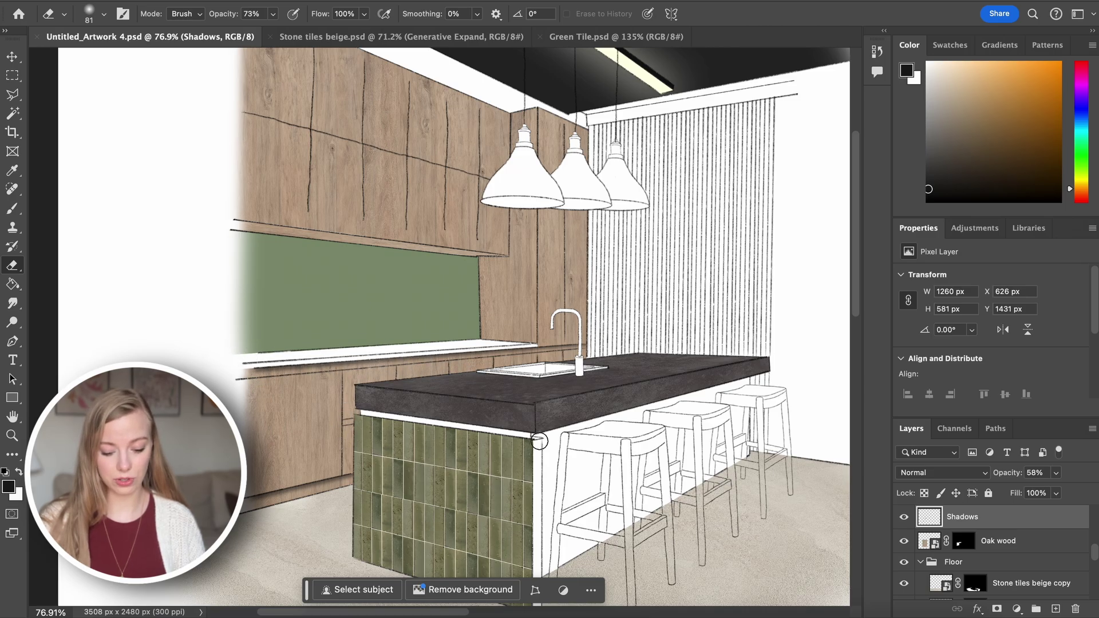
scroll(562, 367, down, 2)
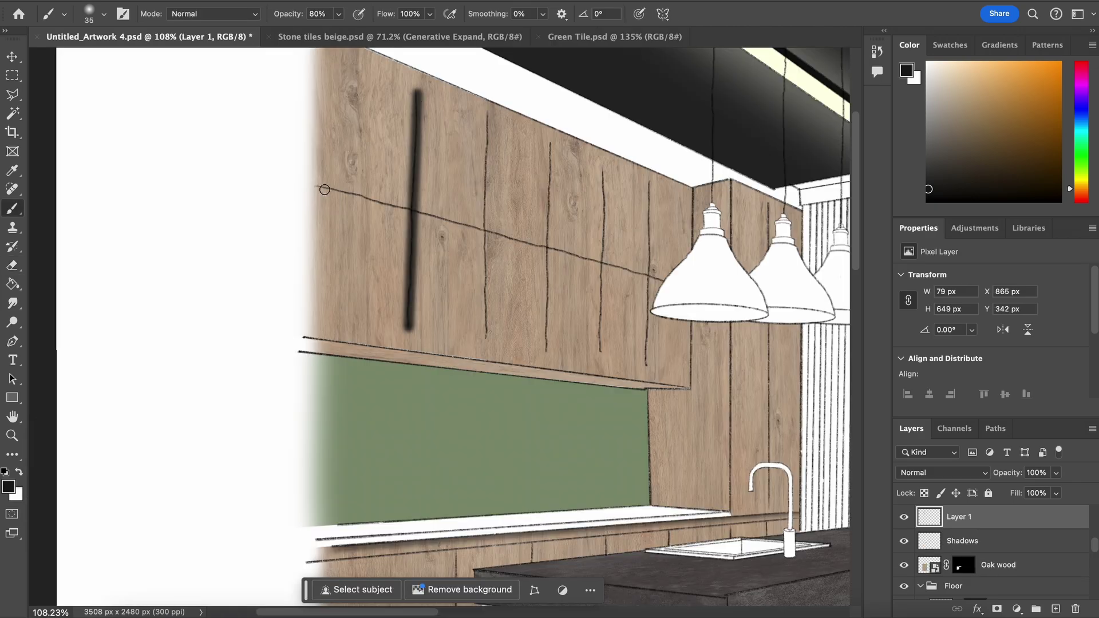
drag(314, 187, 663, 280)
drag(486, 111, 487, 341)
drag(550, 140, 545, 350)
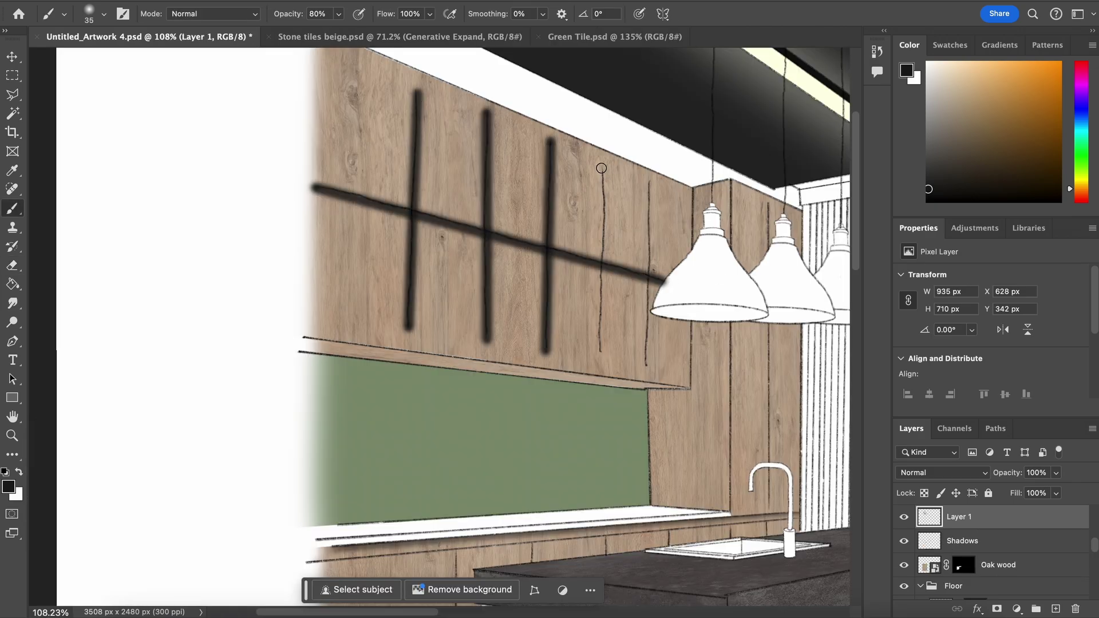
drag(601, 166, 600, 353)
drag(650, 183, 645, 366)
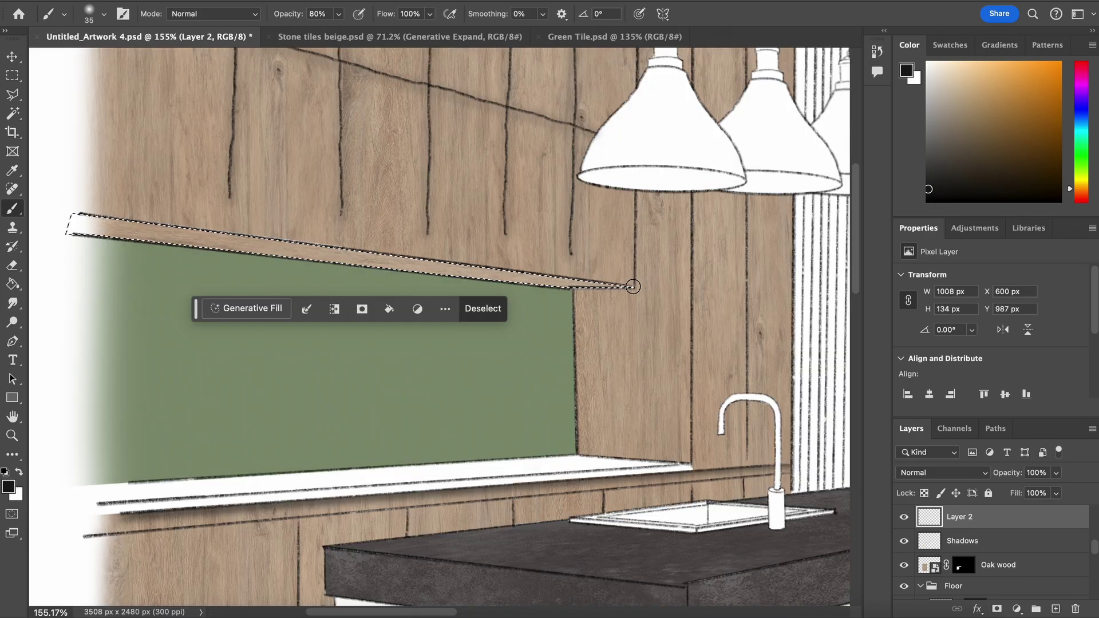
drag(72, 218, 633, 285)
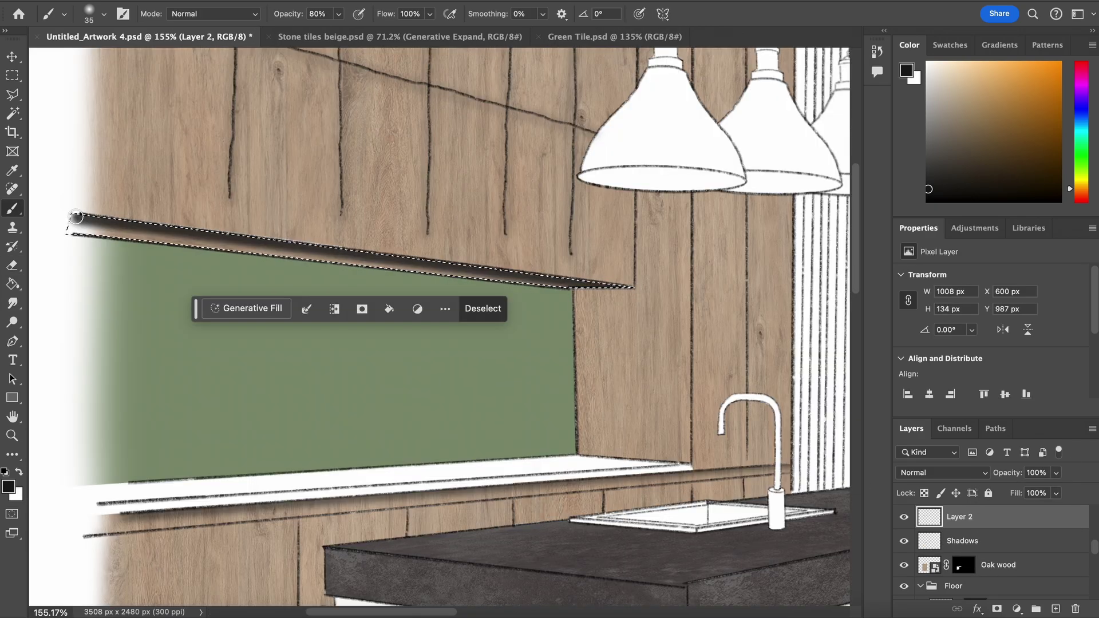
Deselect and fill the first pendant lamp shade with sage green.
key(ctrl+d)
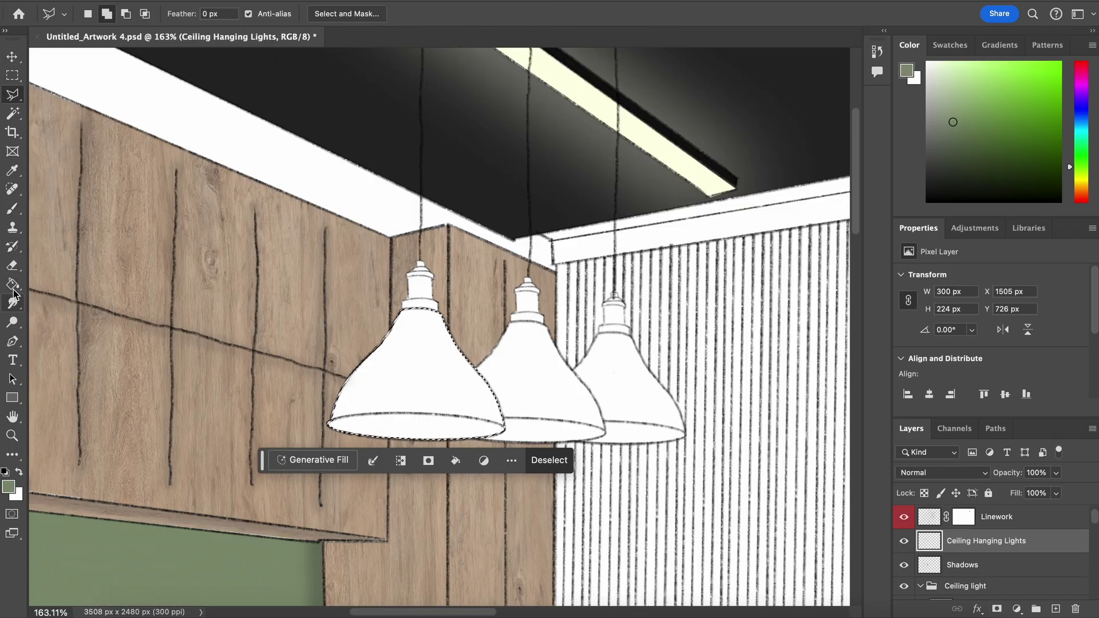
key(g)
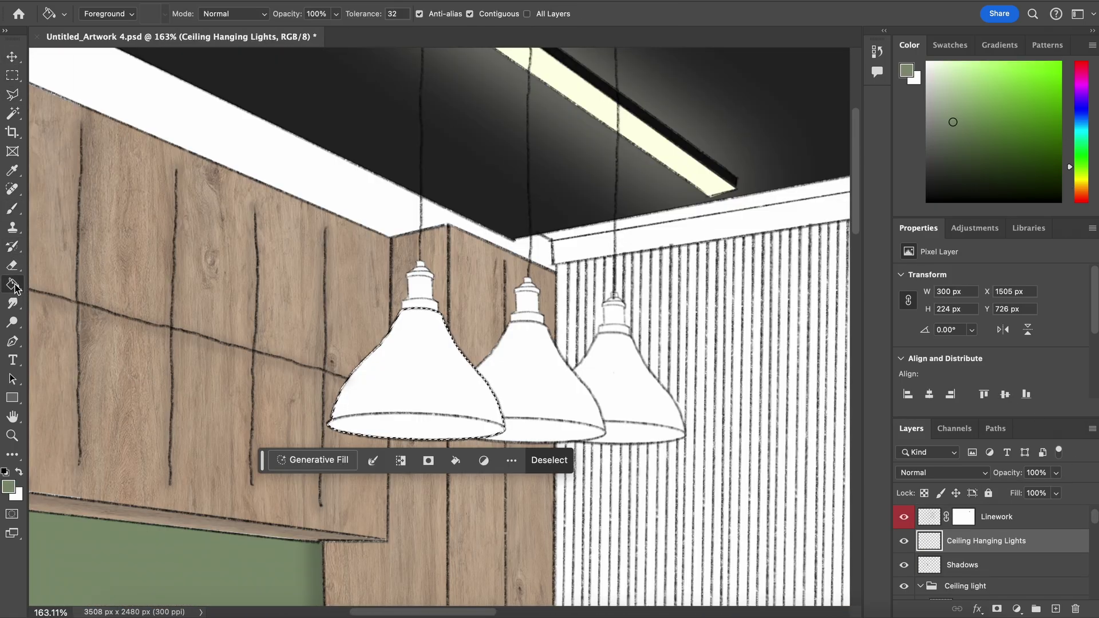
click(422, 360)
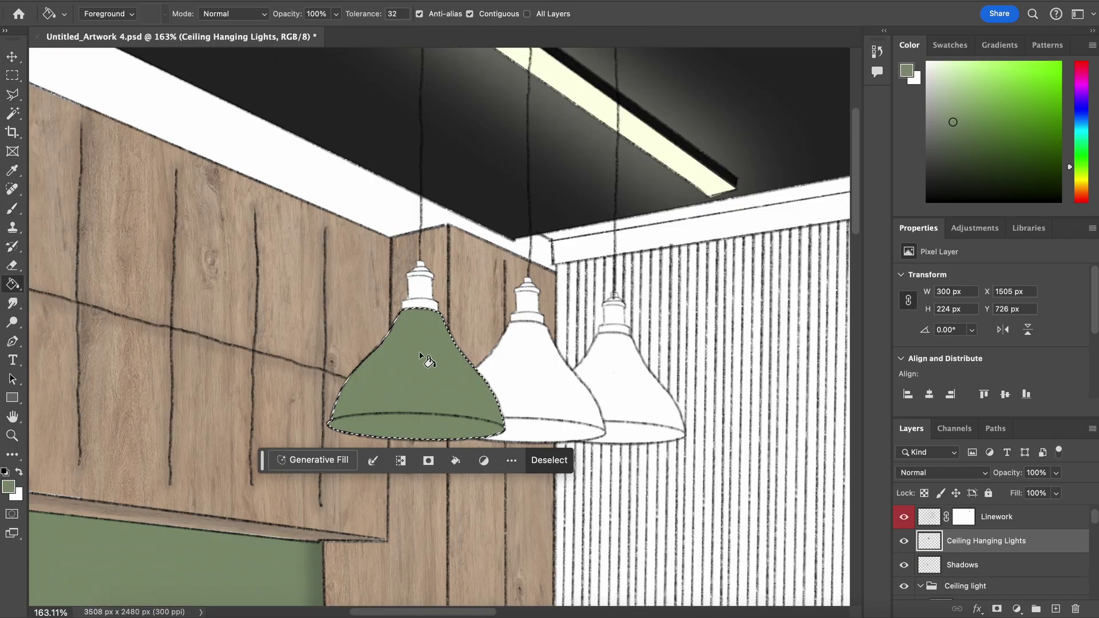
Deselect and add a Color Overlay effect to the Ceiling Hanging Lights layer.
key(super+d)
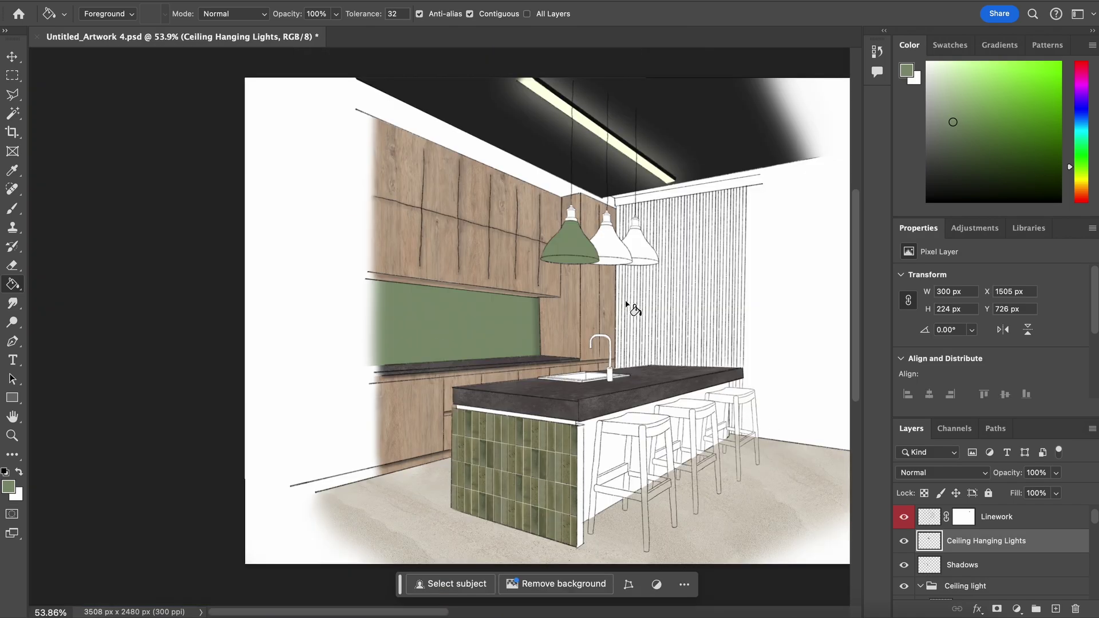
scroll(633, 309, up, 3)
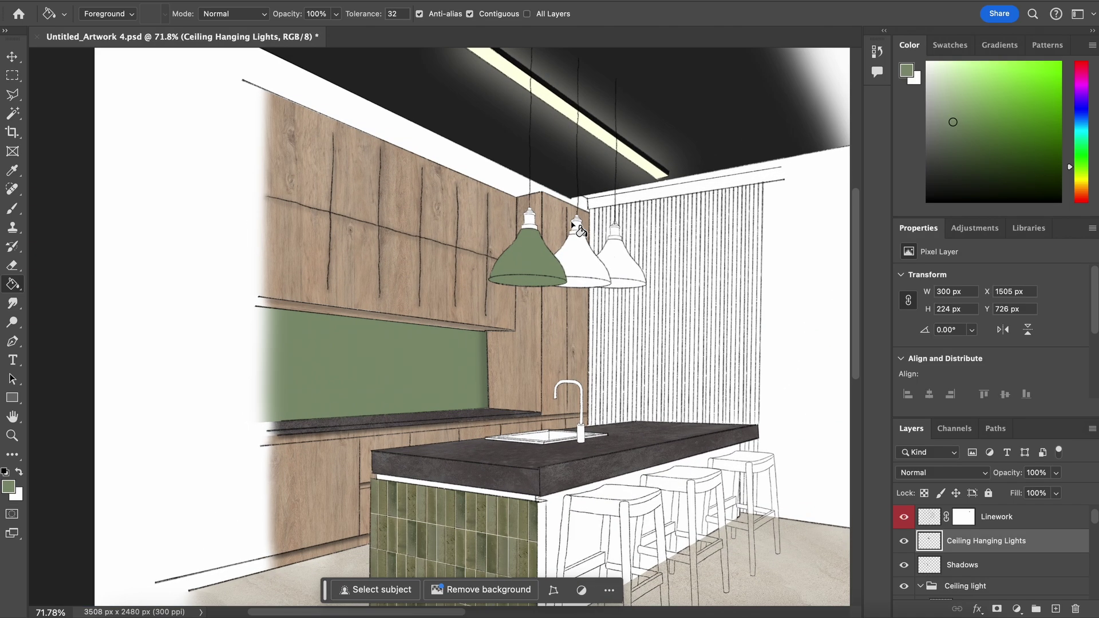
scroll(572, 224, up, 2)
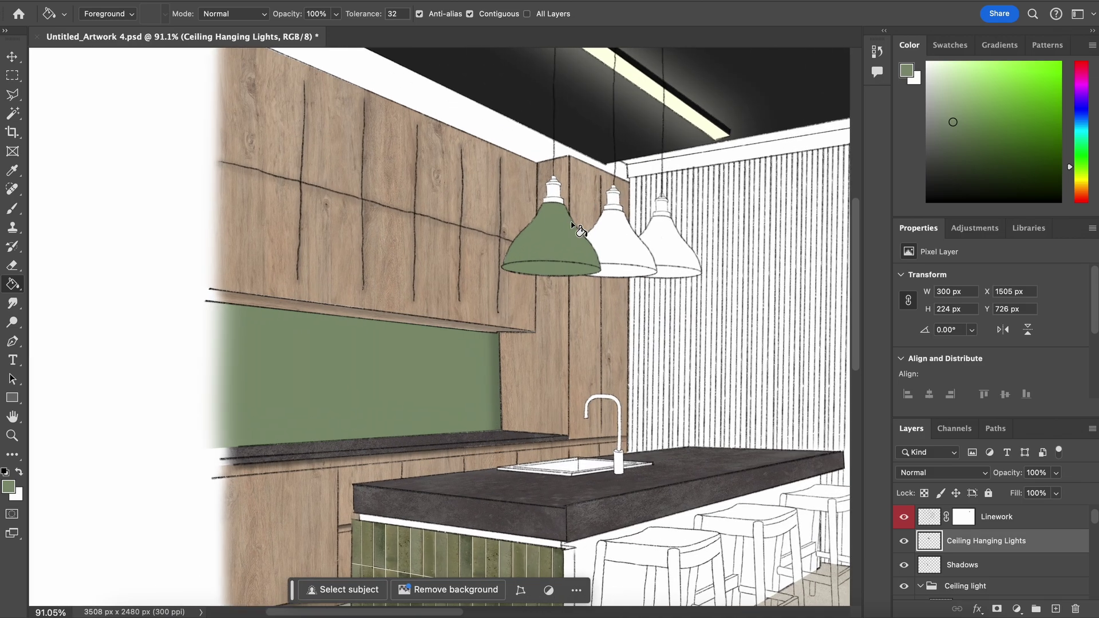
click(976, 610)
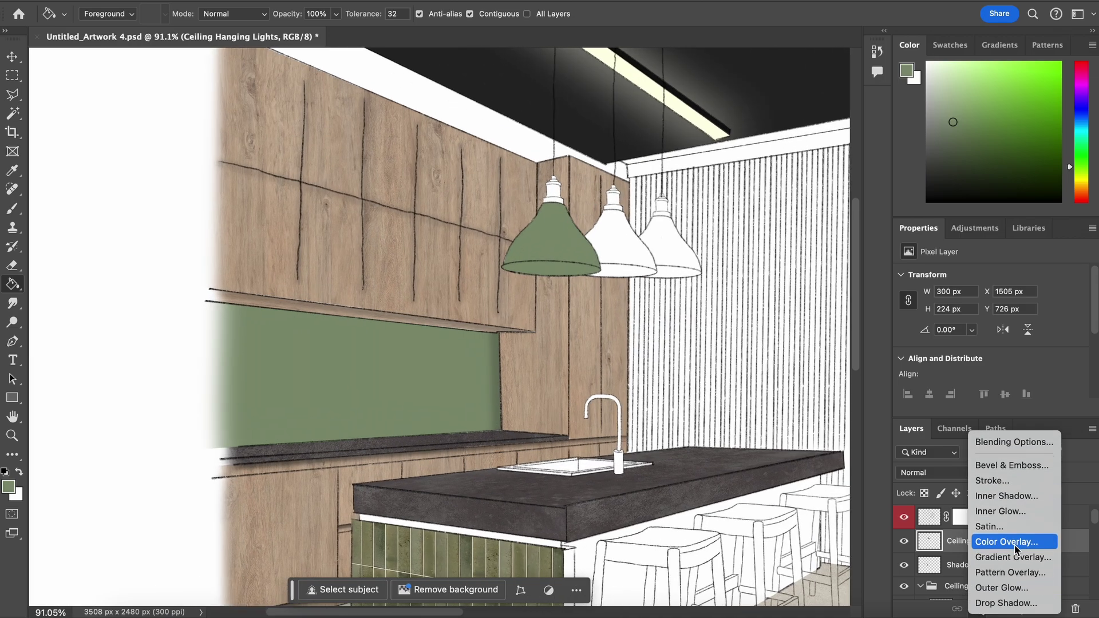
click(1014, 545)
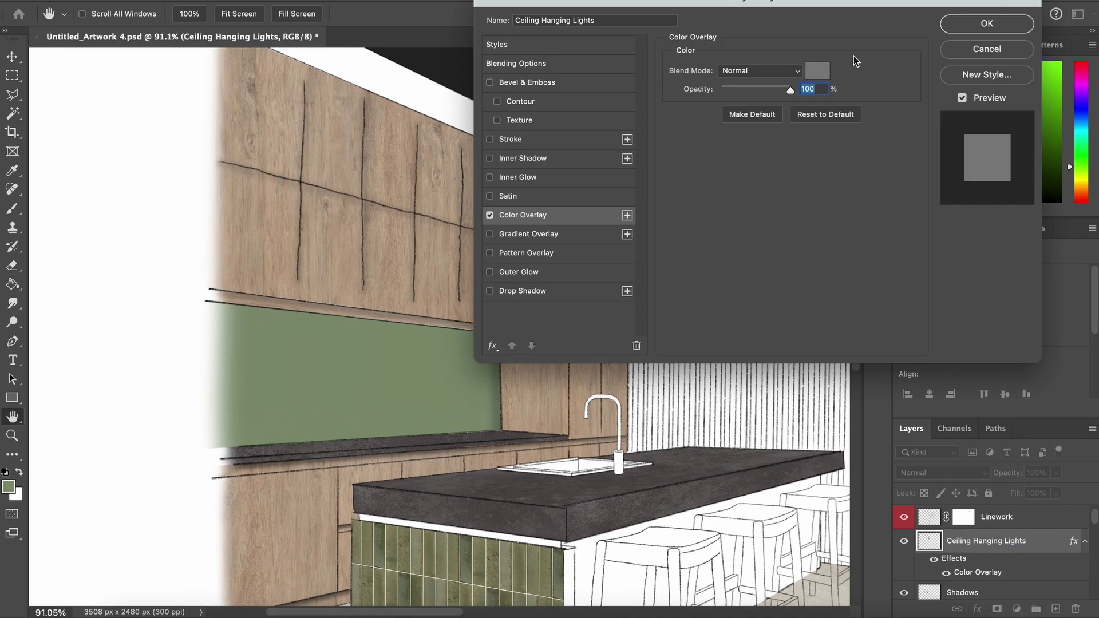
Set the overlay colour to near-black #2d2d2d.
drag(810, 7, 679, 329)
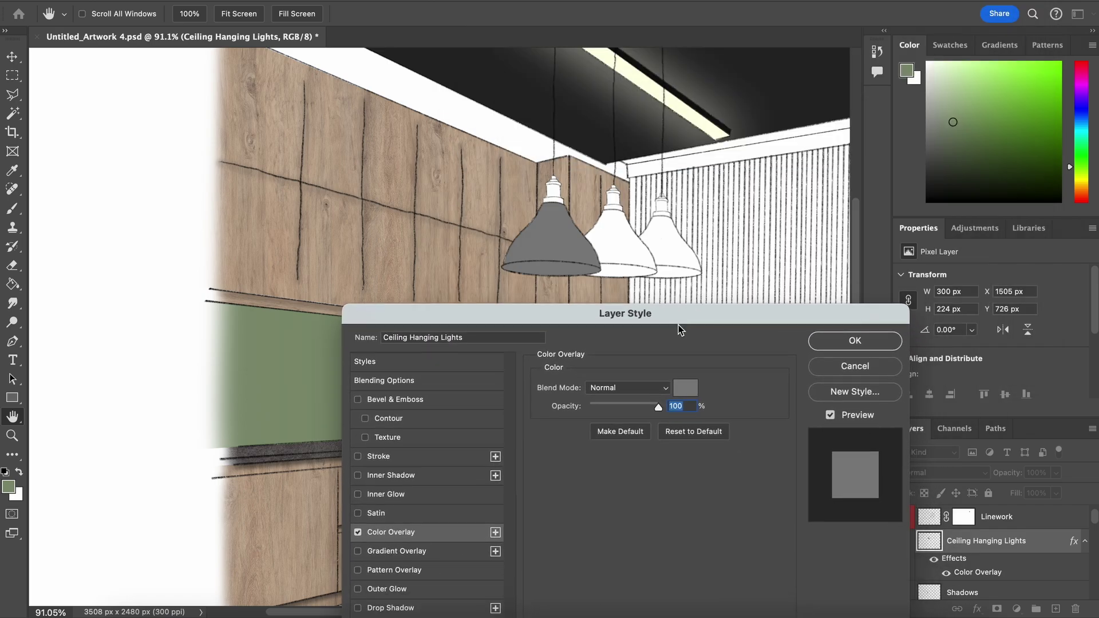
click(685, 388)
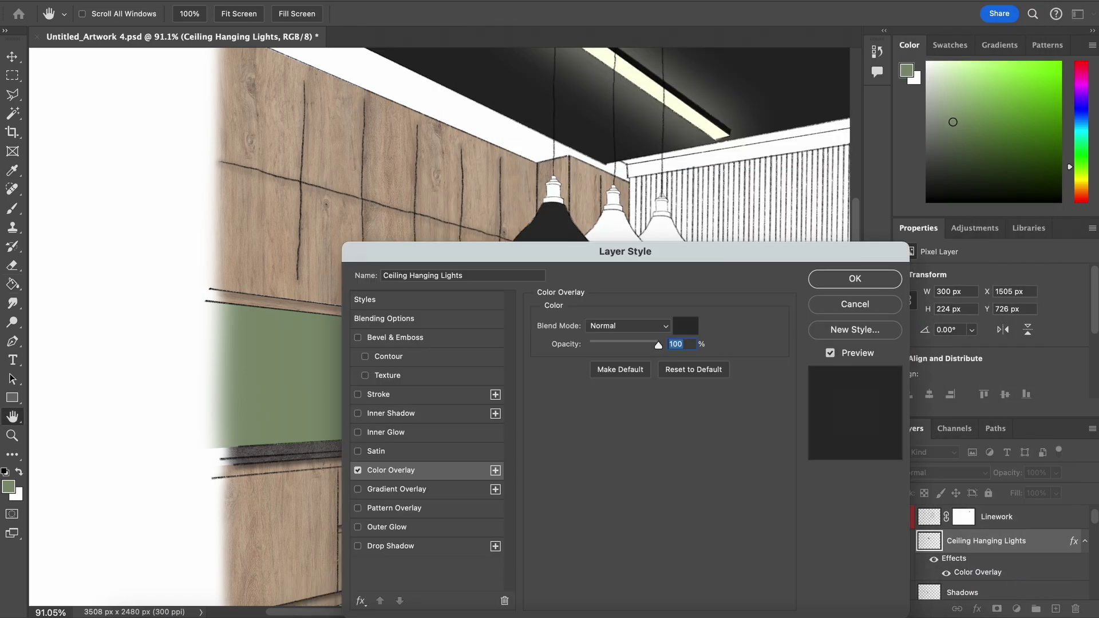
click(357, 470)
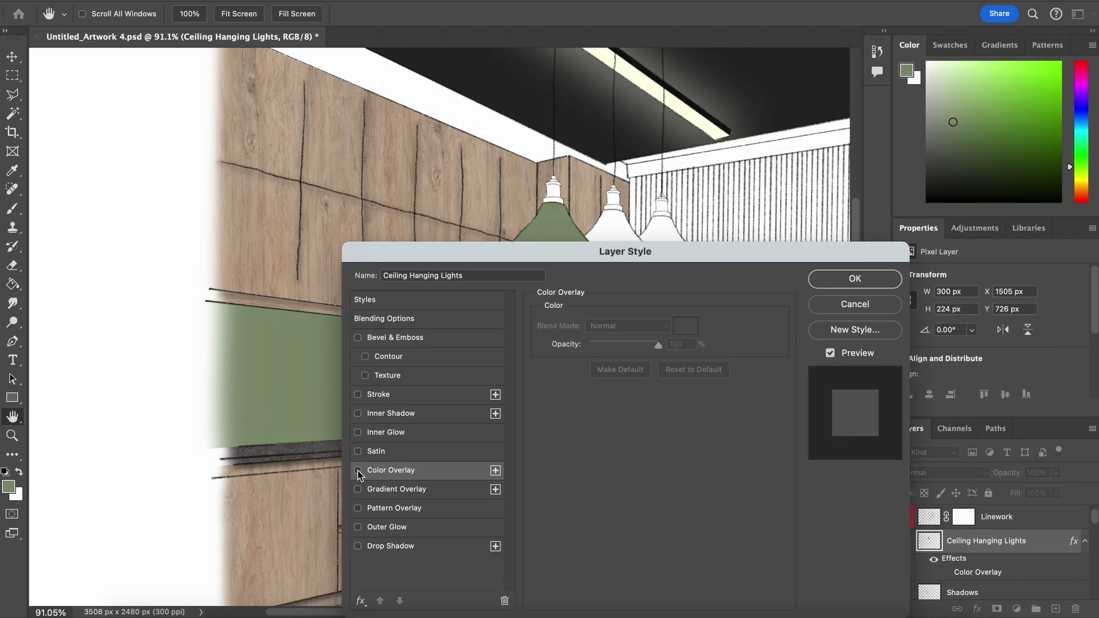
drag(530, 260, 530, 315)
click(685, 379)
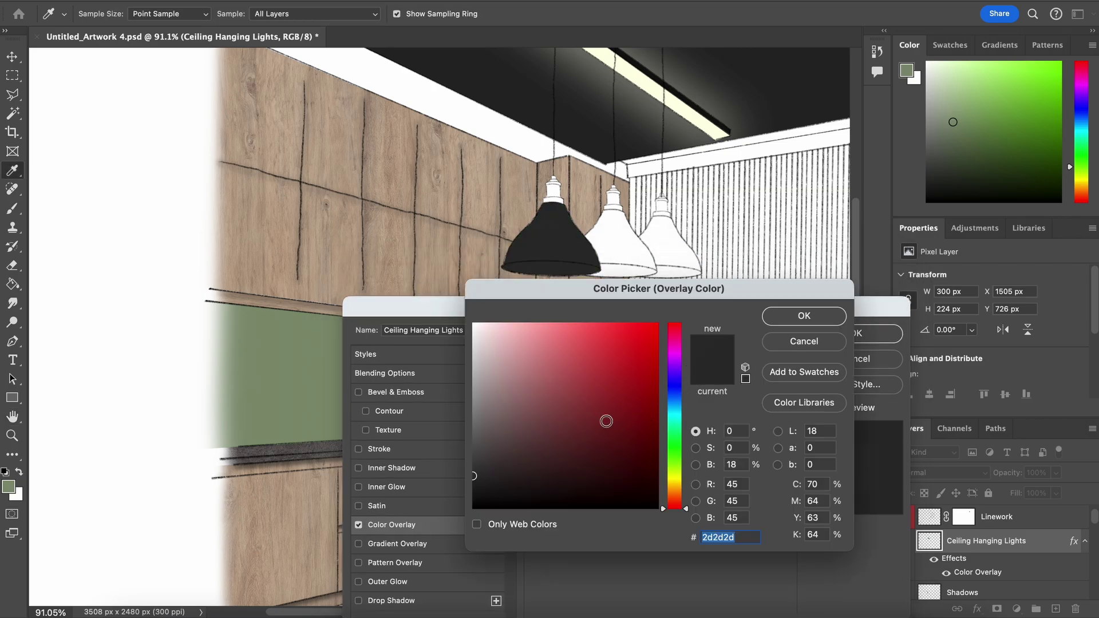
click(580, 373)
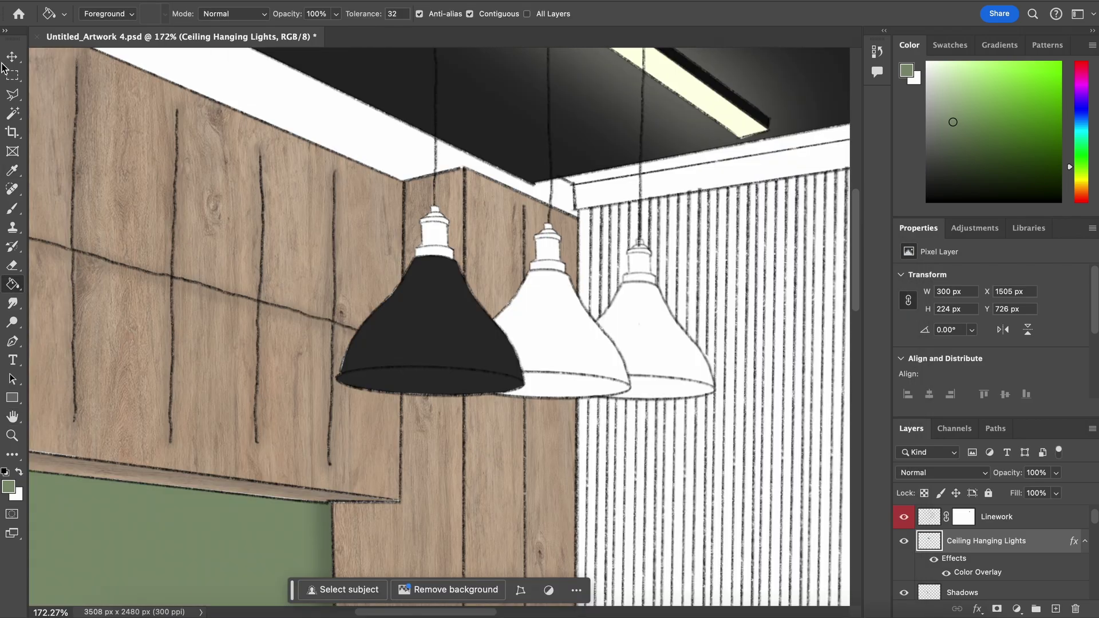
Alt-drag a copy of the black shade onto the second lamp, scale it to about 93% and align it.
key(v)
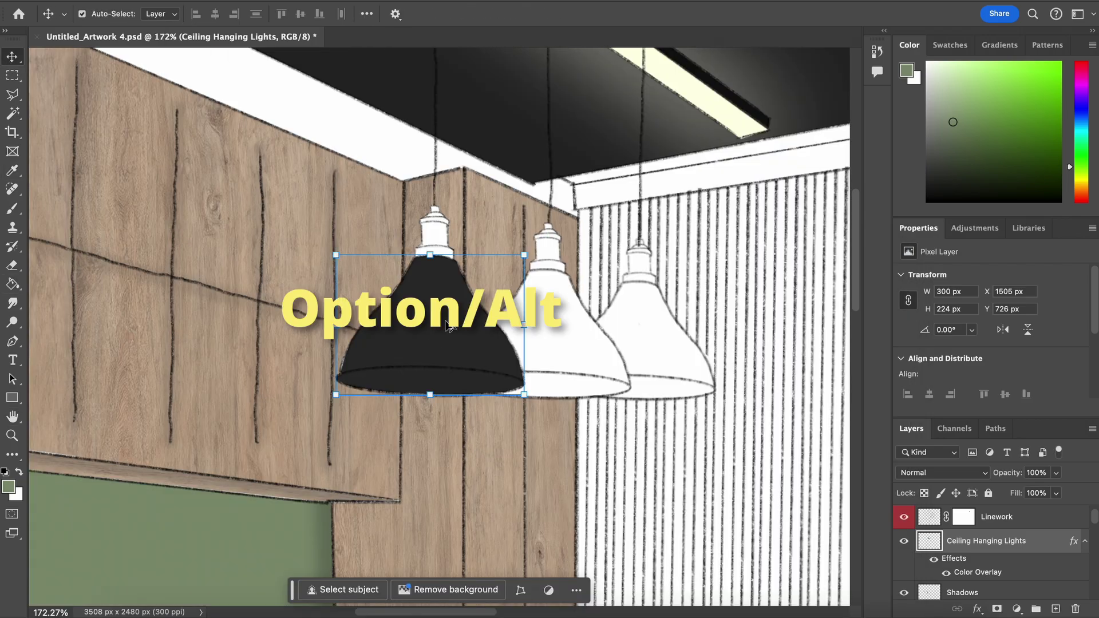
drag(450, 326, 561, 336)
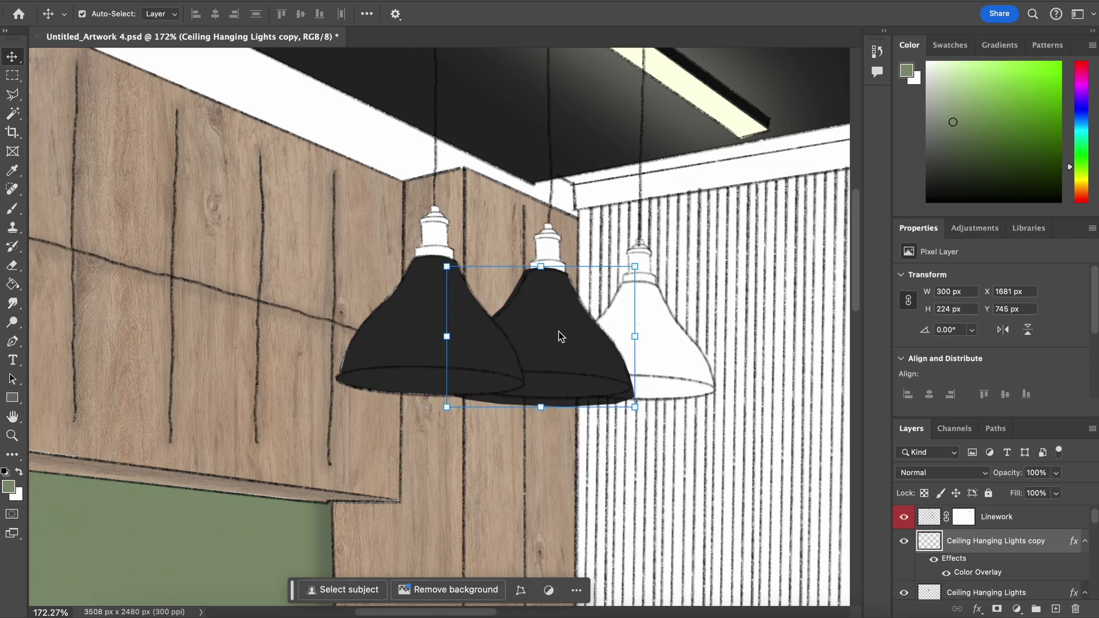
scroll(589, 330, up, 3)
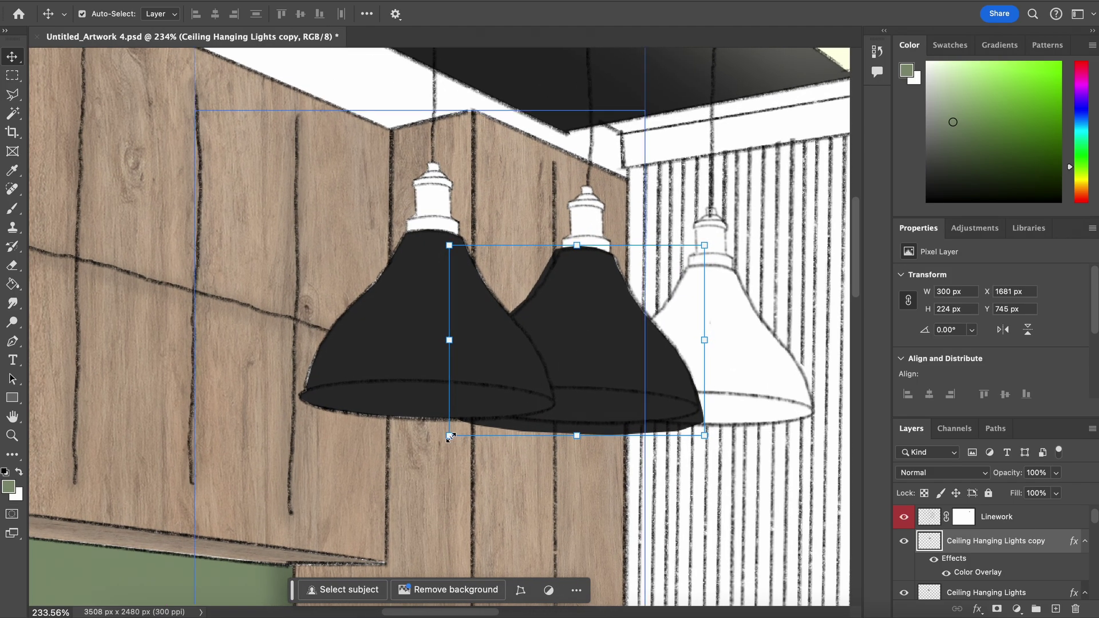
drag(451, 436, 463, 425)
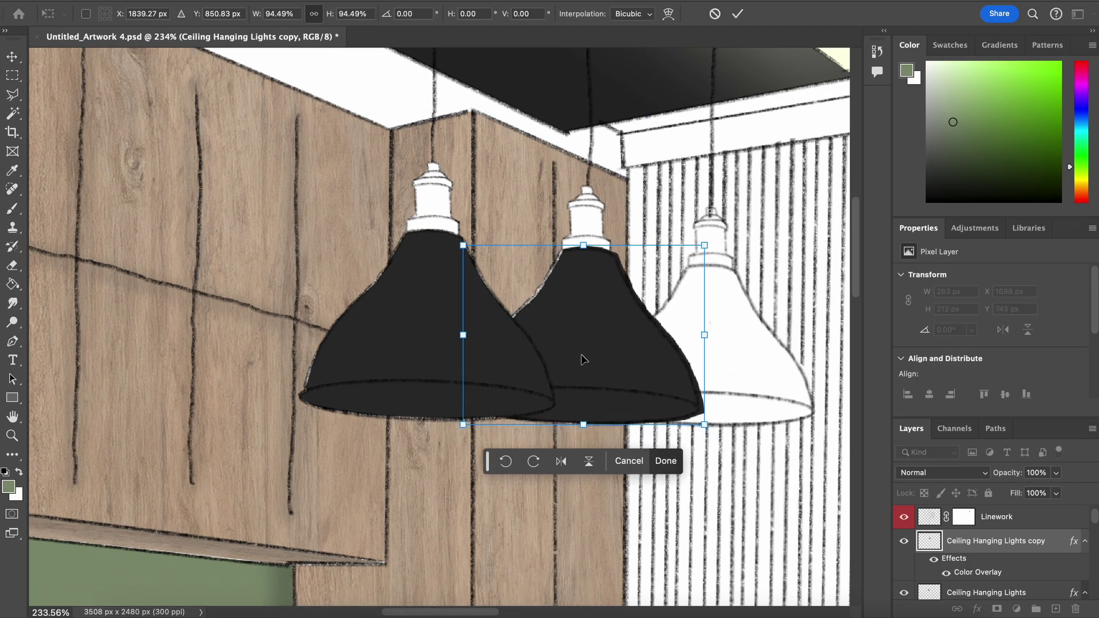
drag(581, 359, 576, 359)
scroll(630, 321, up, 3)
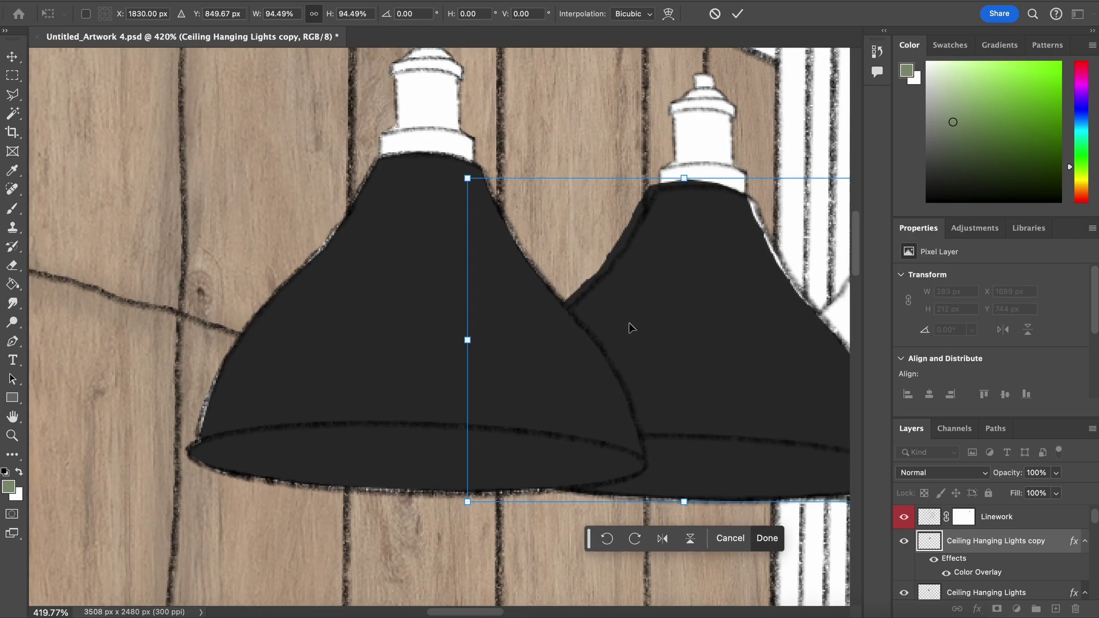
scroll(451, 516, right, 8)
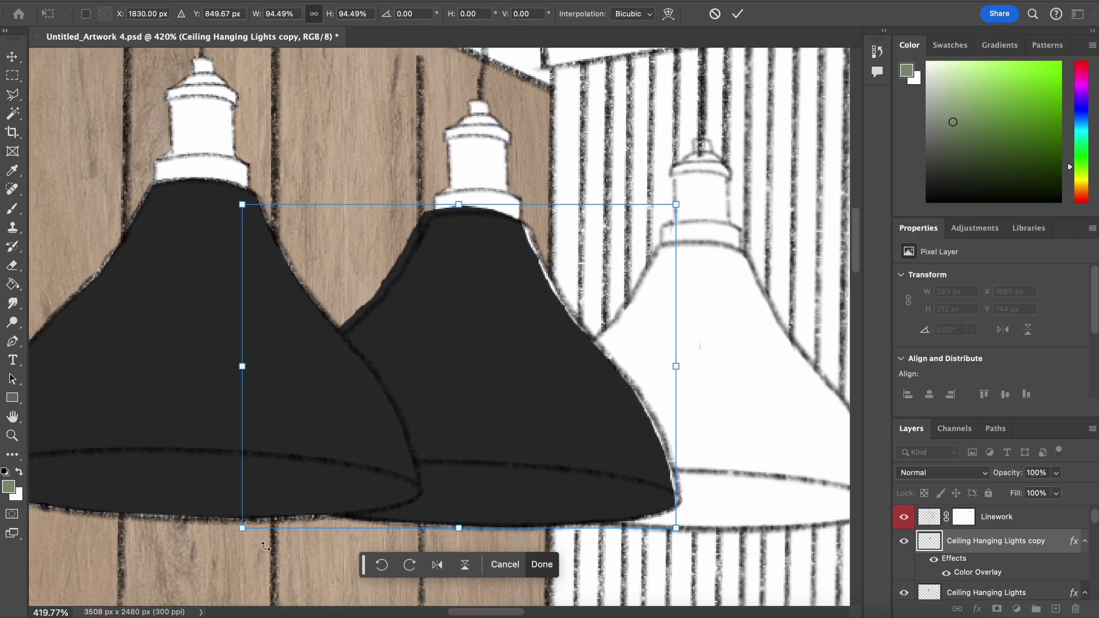
drag(243, 527, 247, 522)
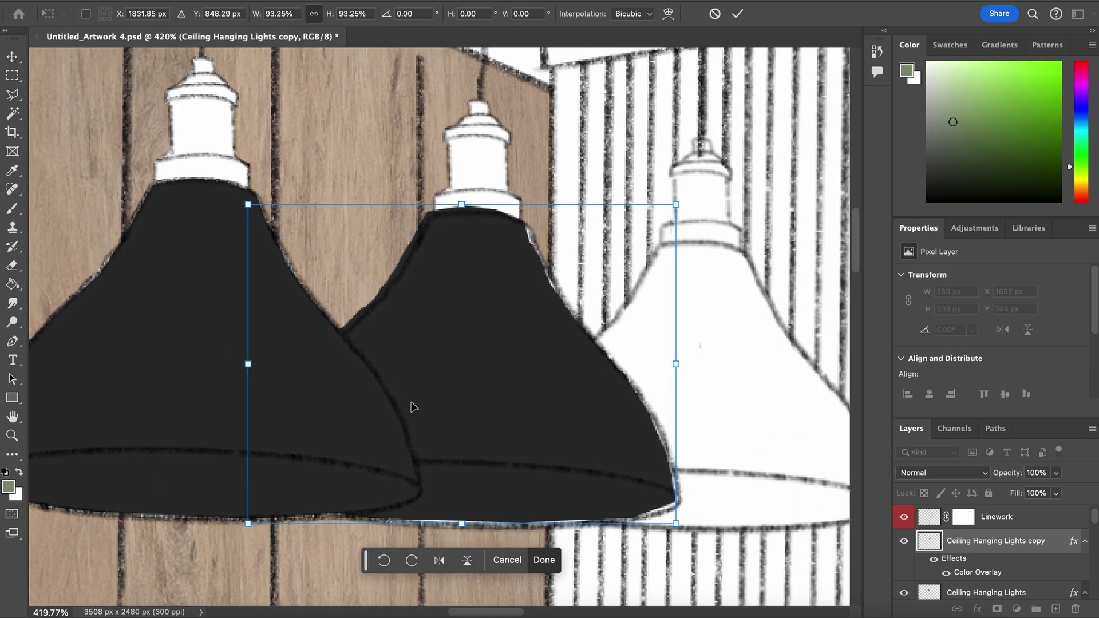
drag(420, 386, 431, 389)
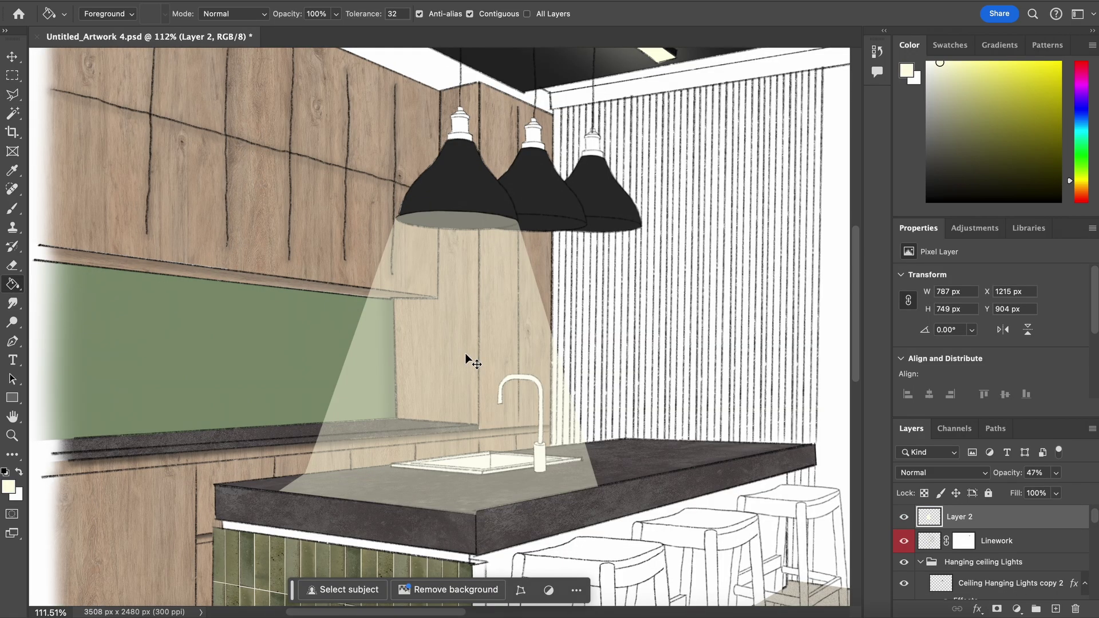
Enlarge the cream light cone slightly with Free Transform and commit it.
key(ctrl+t)
drag(277, 210, 253, 199)
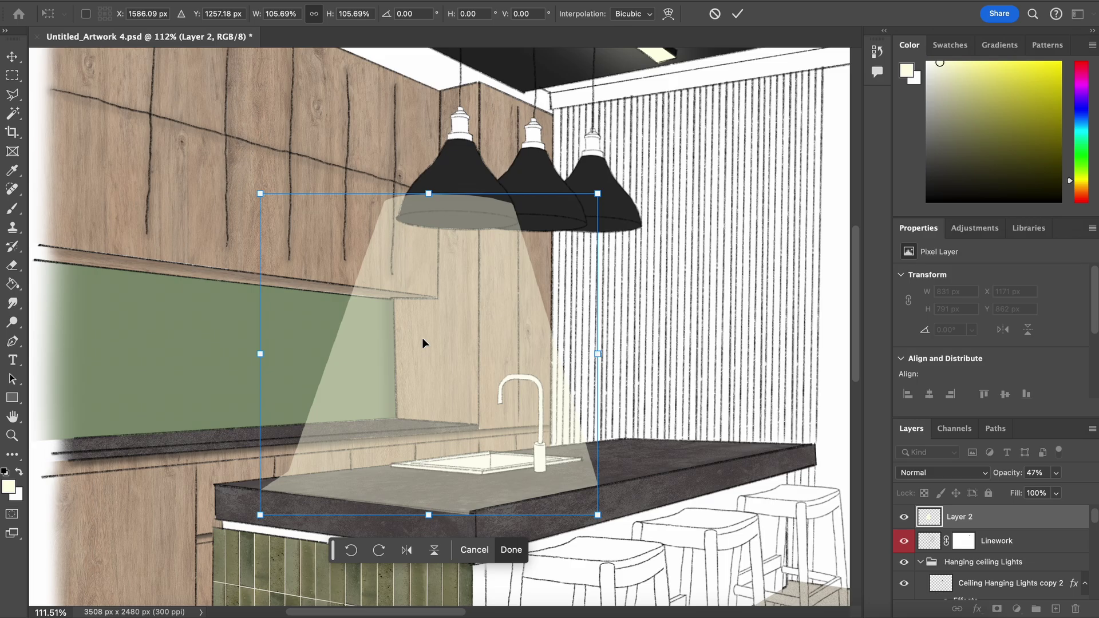
click(167, 313)
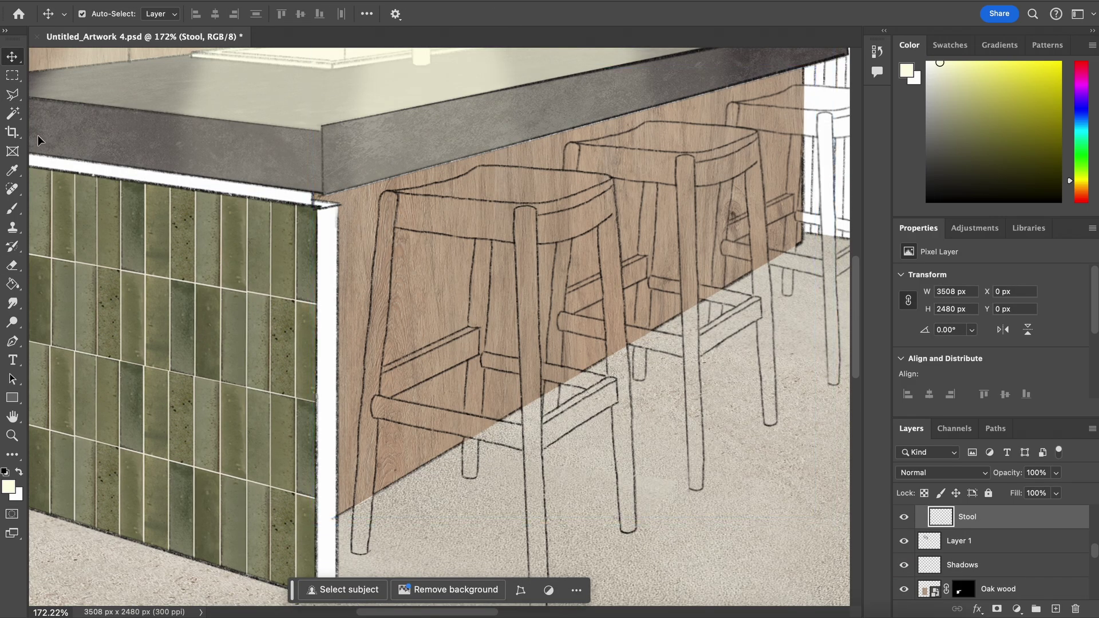
Magic Wand the stools and fill them solid white.
click(12, 117)
click(382, 312)
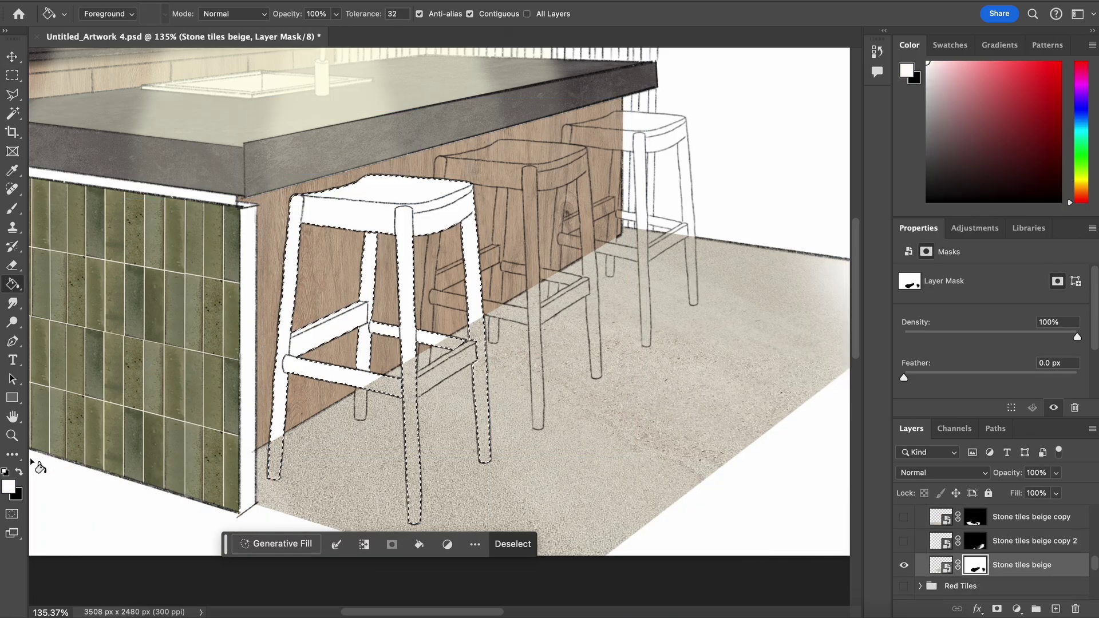
click(20, 473)
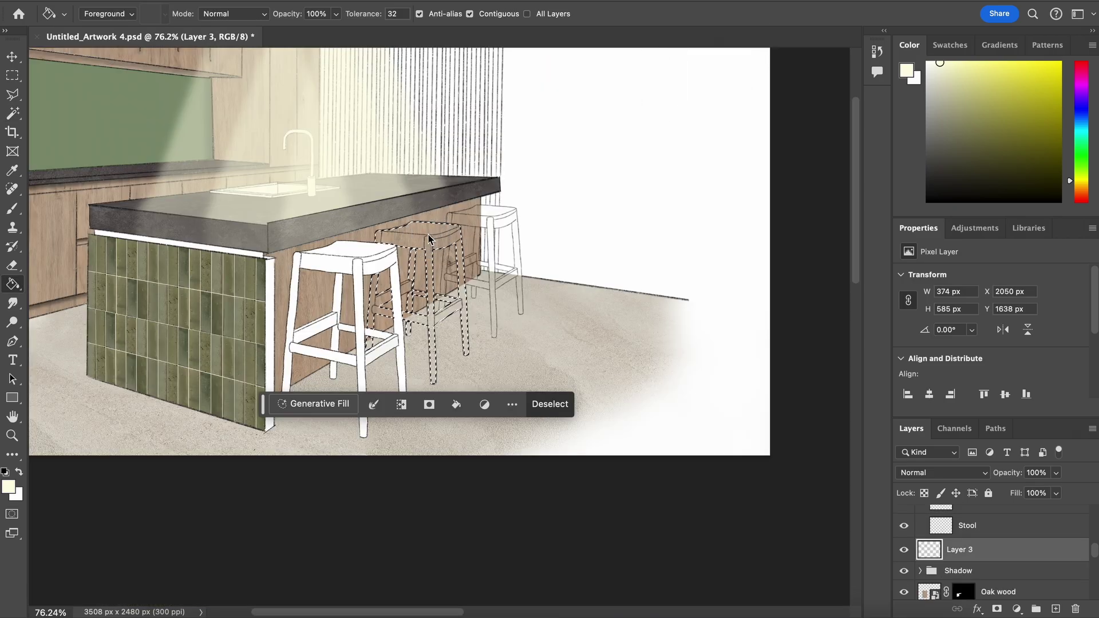
click(428, 239)
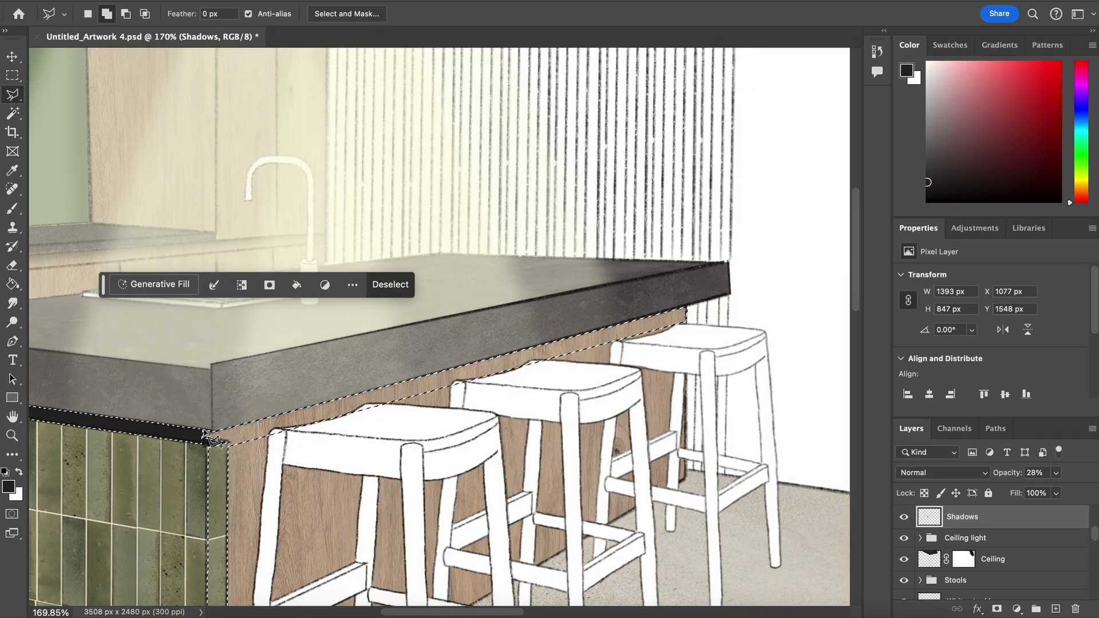
scroll(312, 477, up, 3)
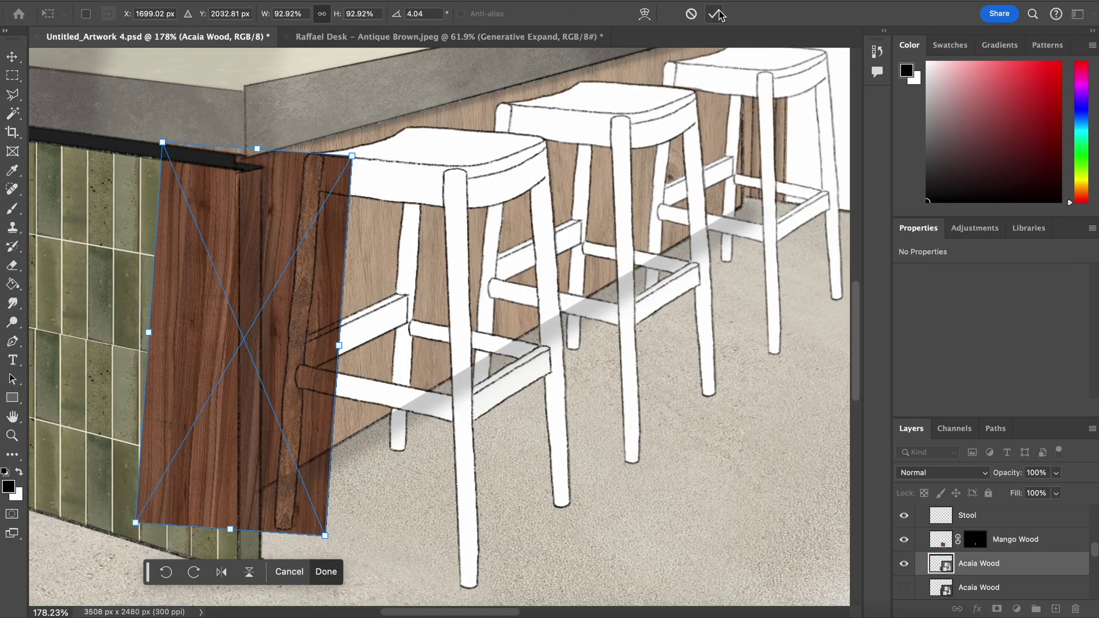
Duplicate the Acaia wood panel over the front stool and select its leg, expanded by 1 px.
key(Return)
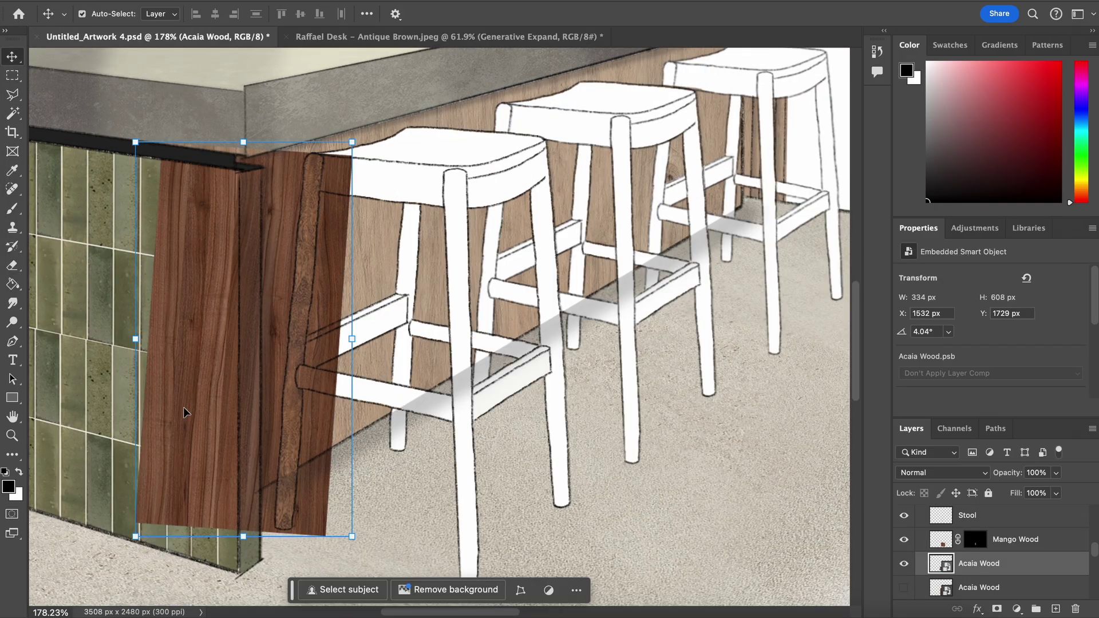
drag(197, 386, 438, 444)
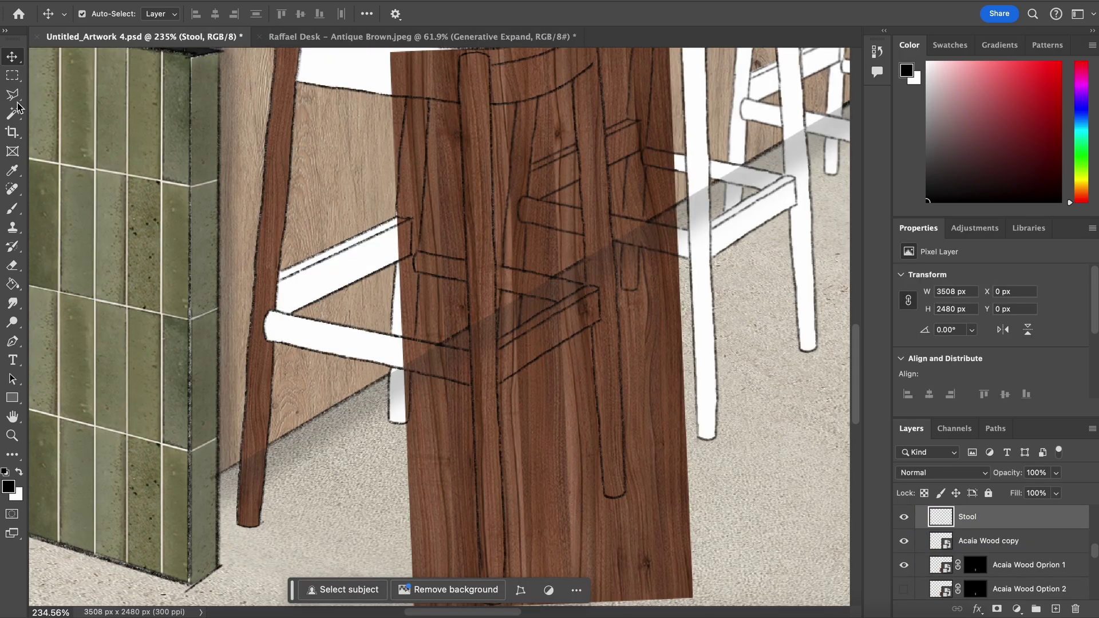
click(11, 116)
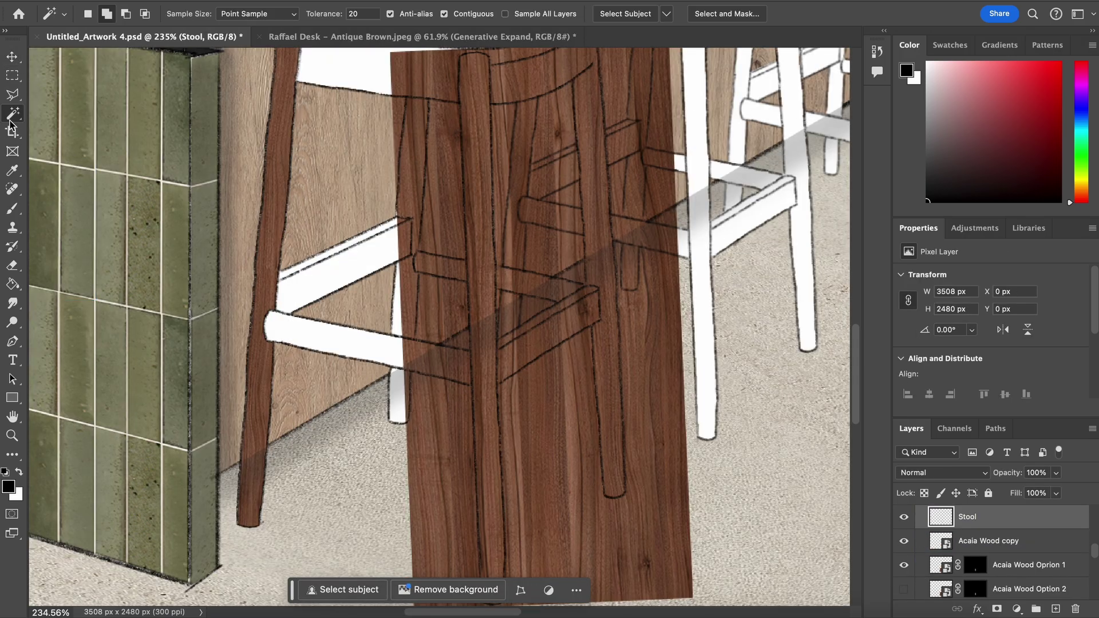
click(486, 294)
scroll(482, 309, down, 2)
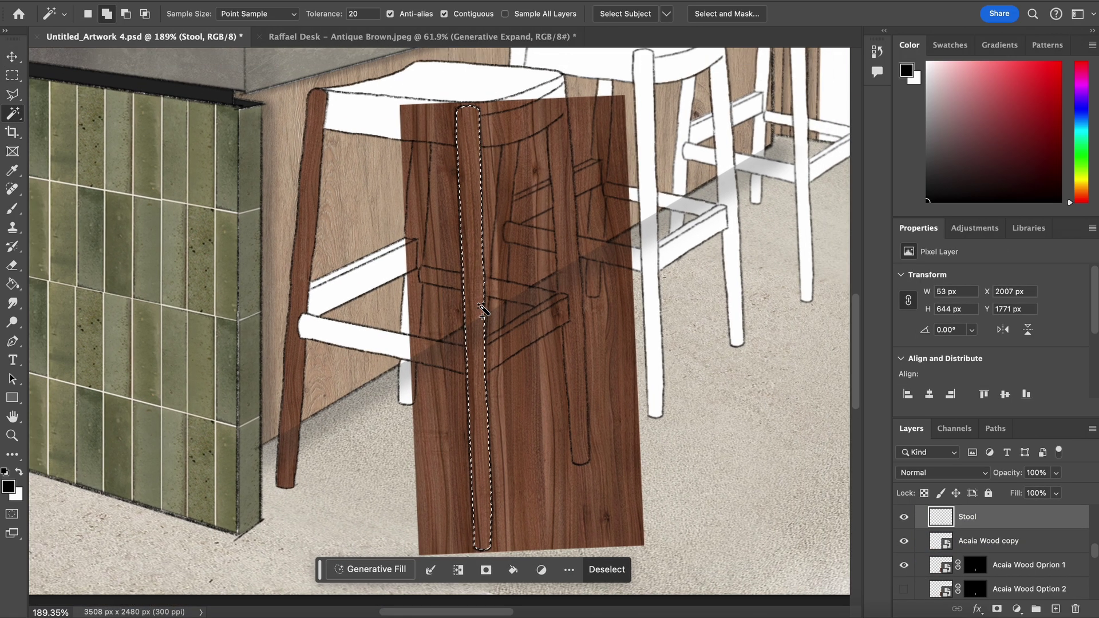
click(329, 11)
mouse_move(380, 231)
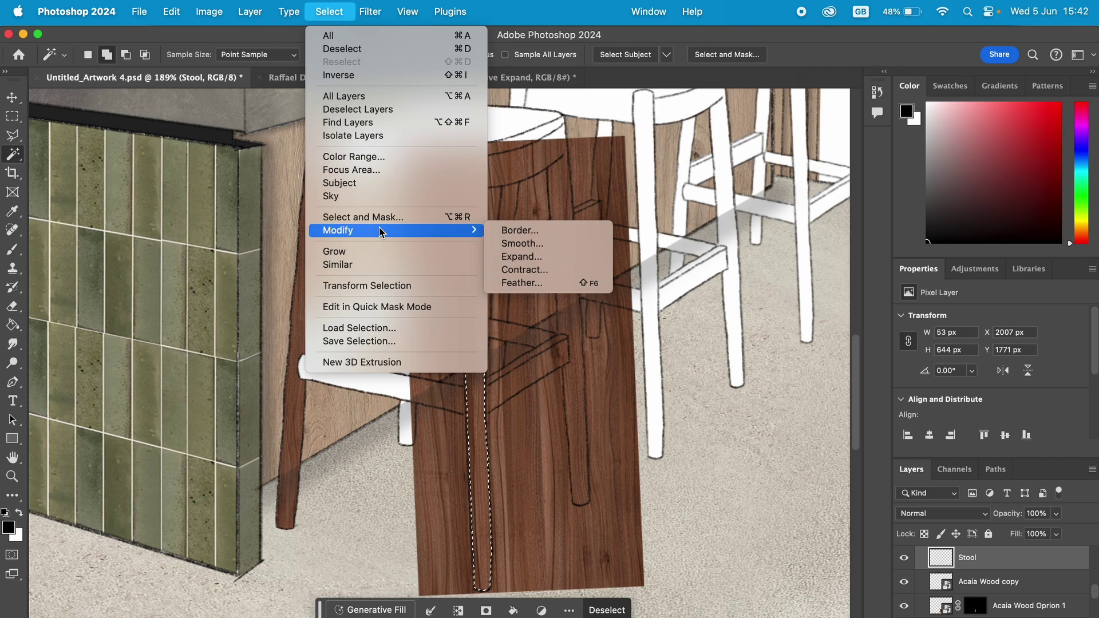
click(544, 256)
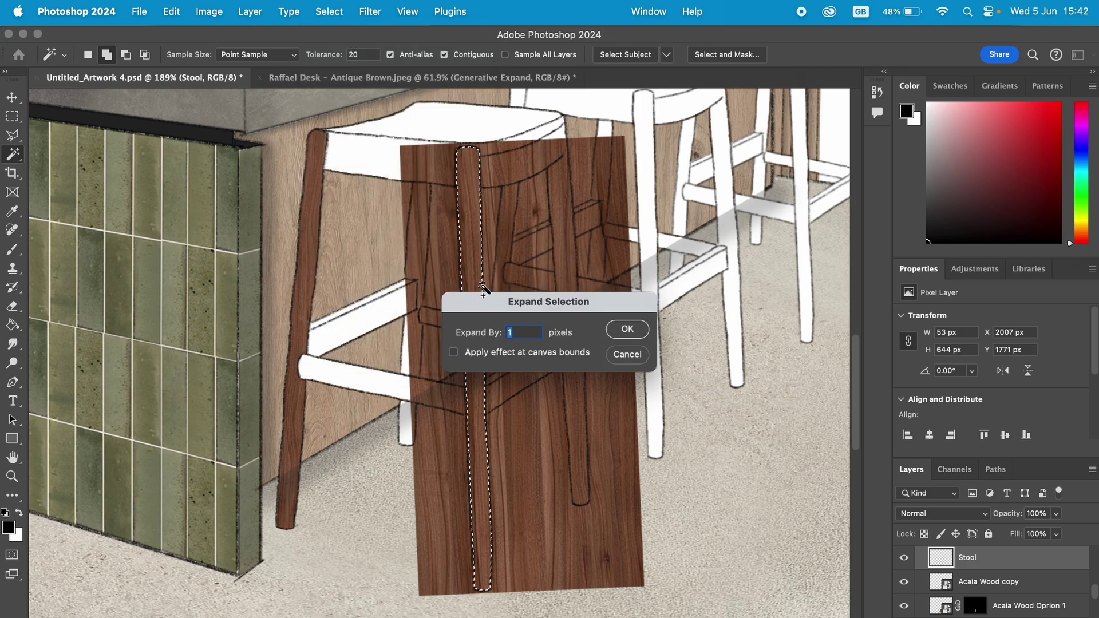
key(Return)
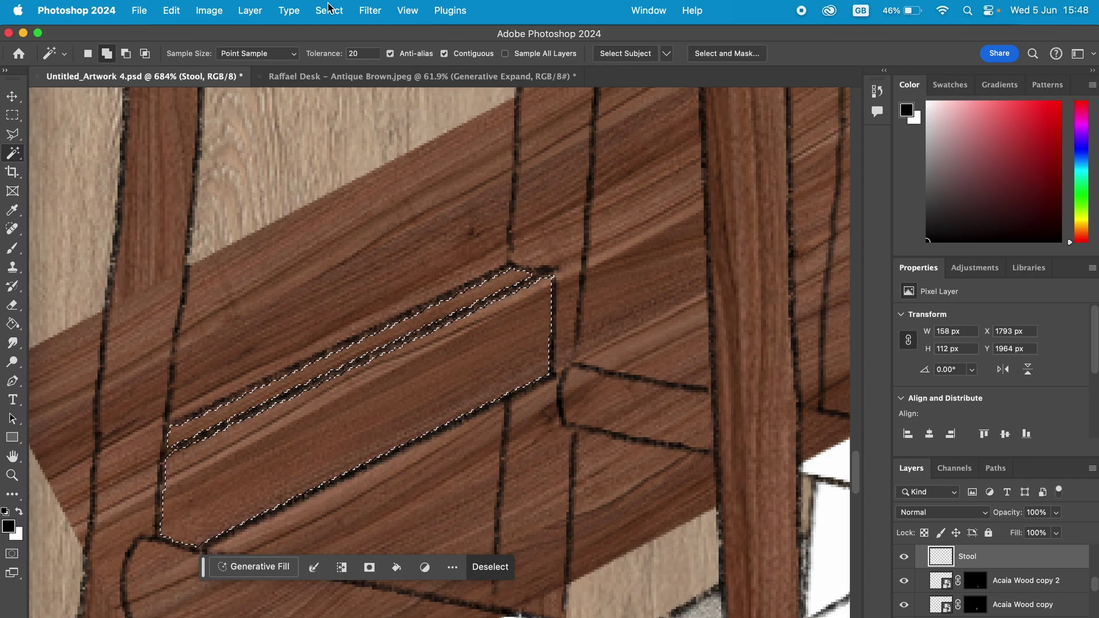
Expand the crossbar selection by 2 px and move to the Stool Legs layer.
click(329, 8)
mouse_move(343, 228)
click(532, 253)
text(2)
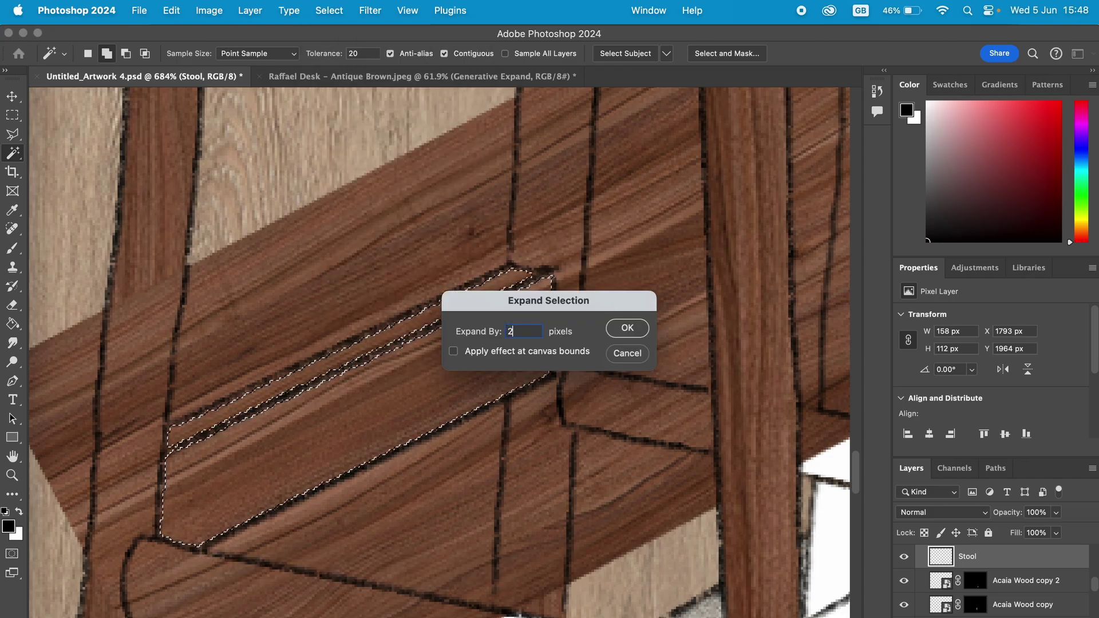
click(626, 327)
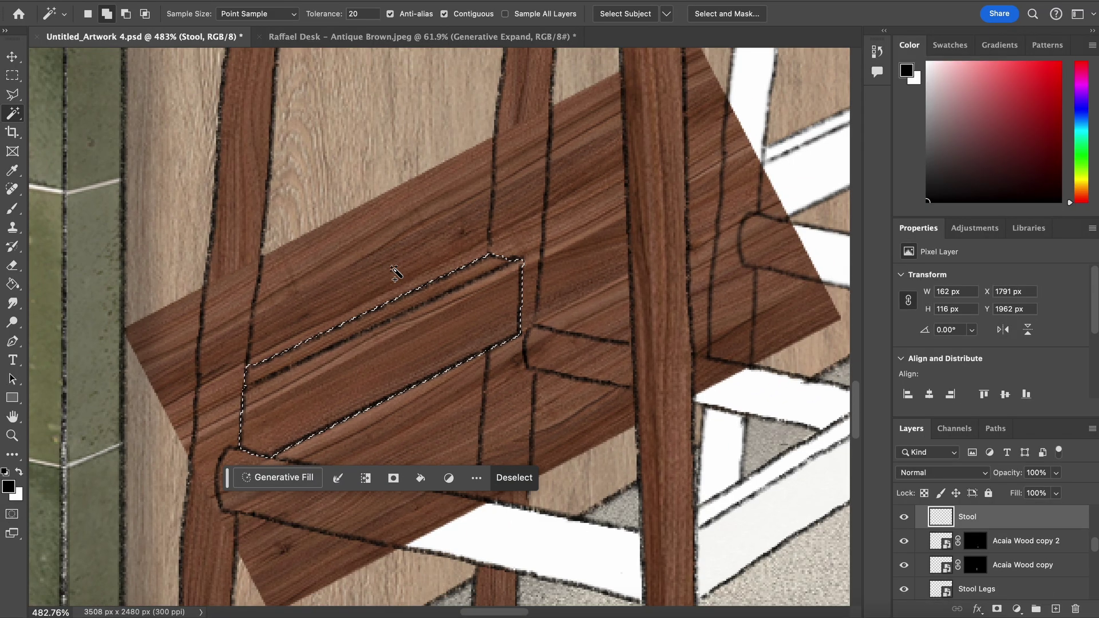
scroll(511, 286, right, 5)
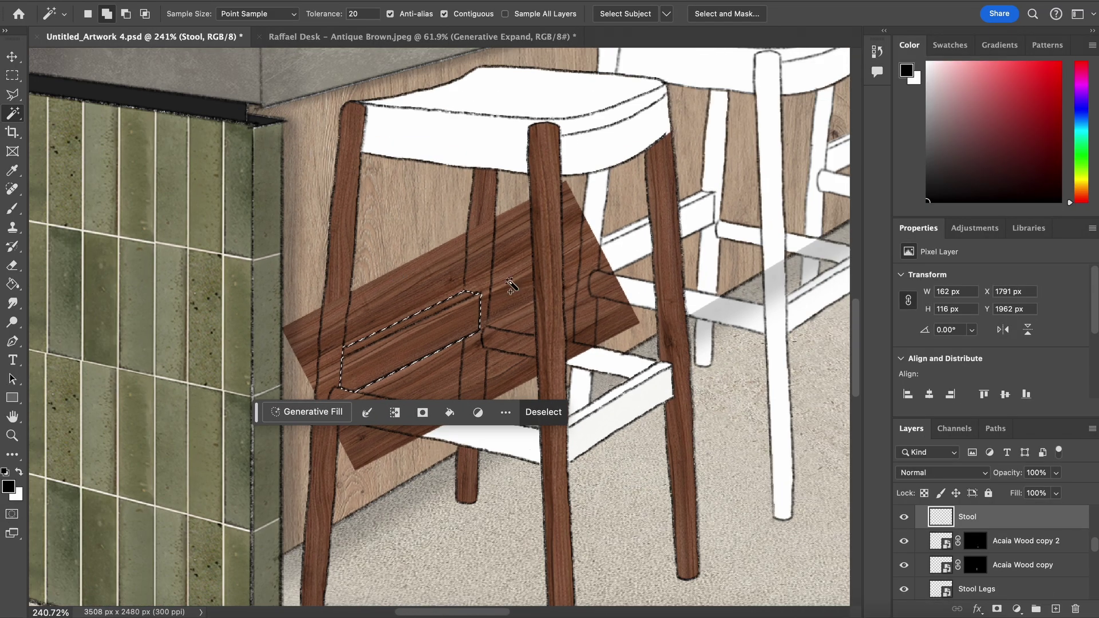
click(985, 581)
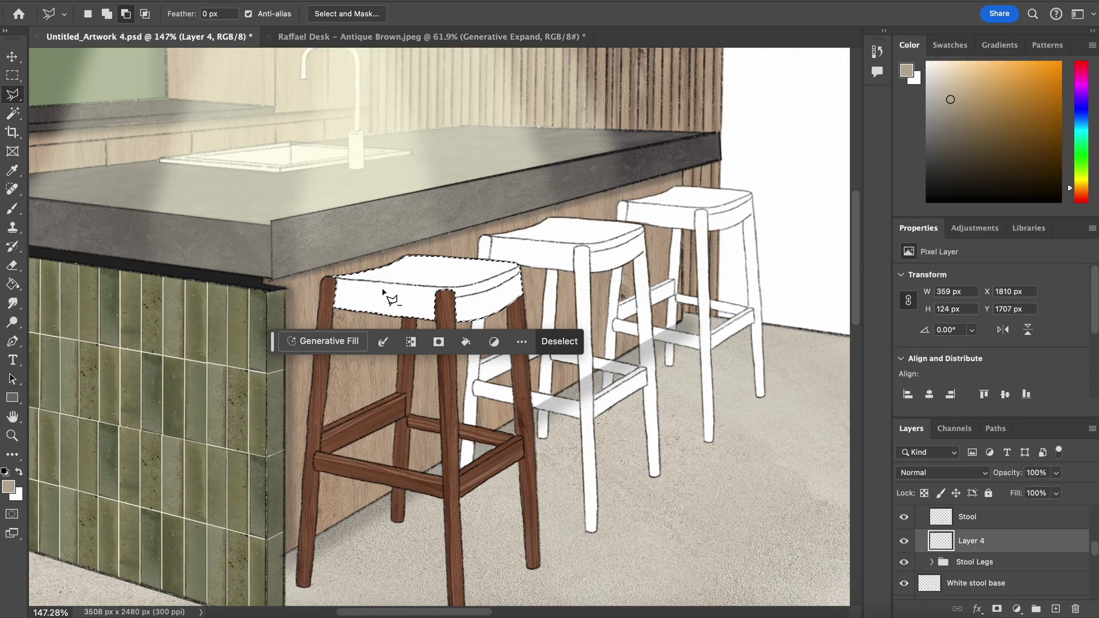
On a new layer, fill the stool seat top with darker taupe and deselect.
key(g)
click(382, 291)
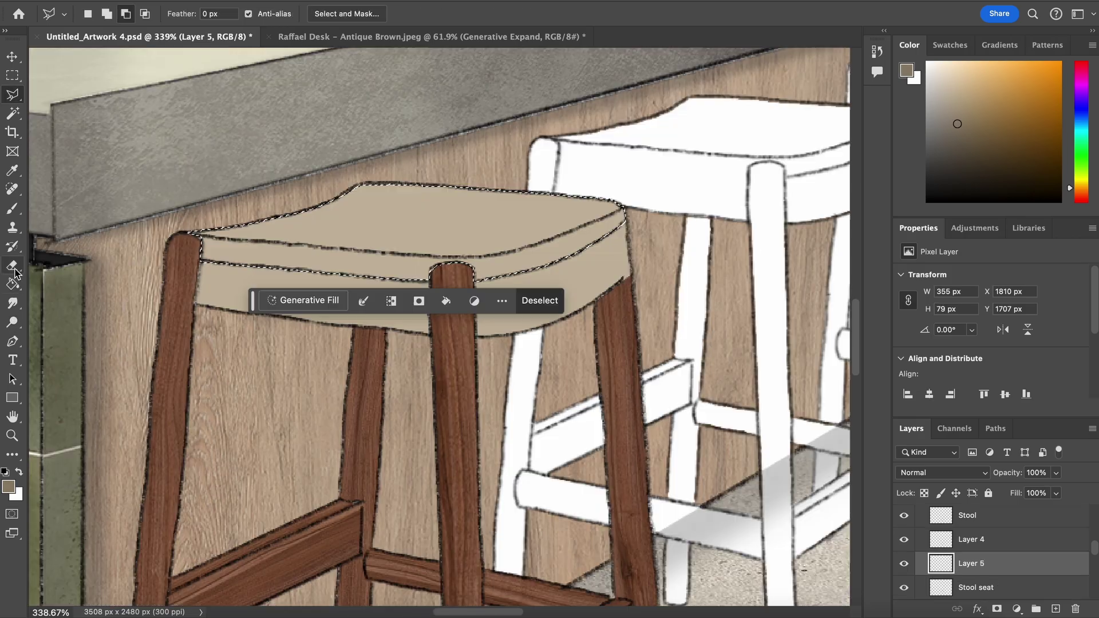
key(g)
click(378, 227)
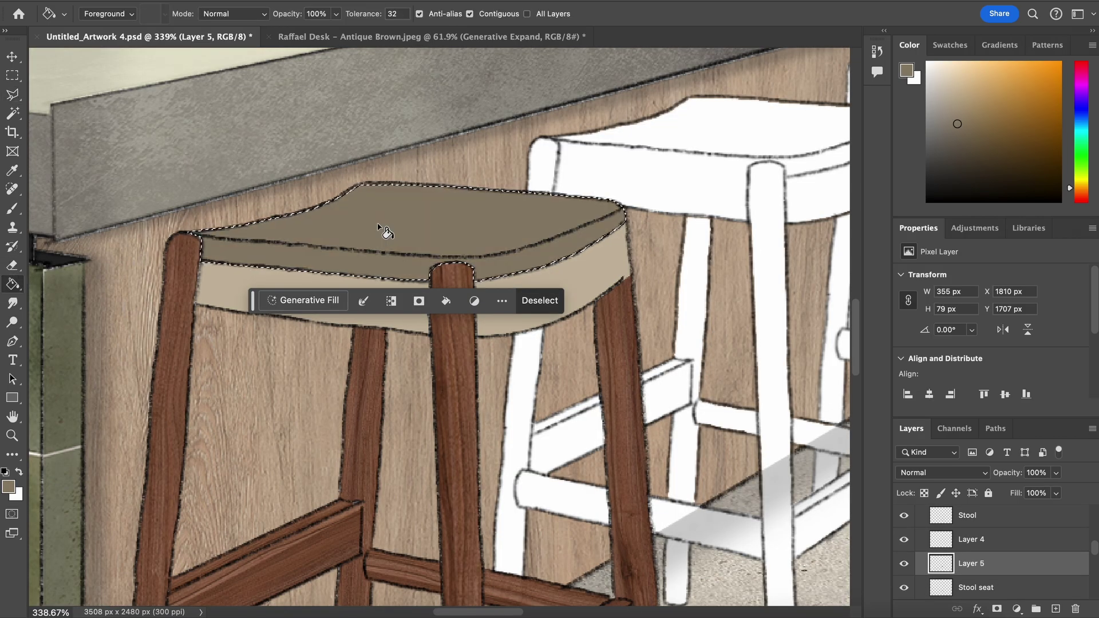
key(ctrl+d)
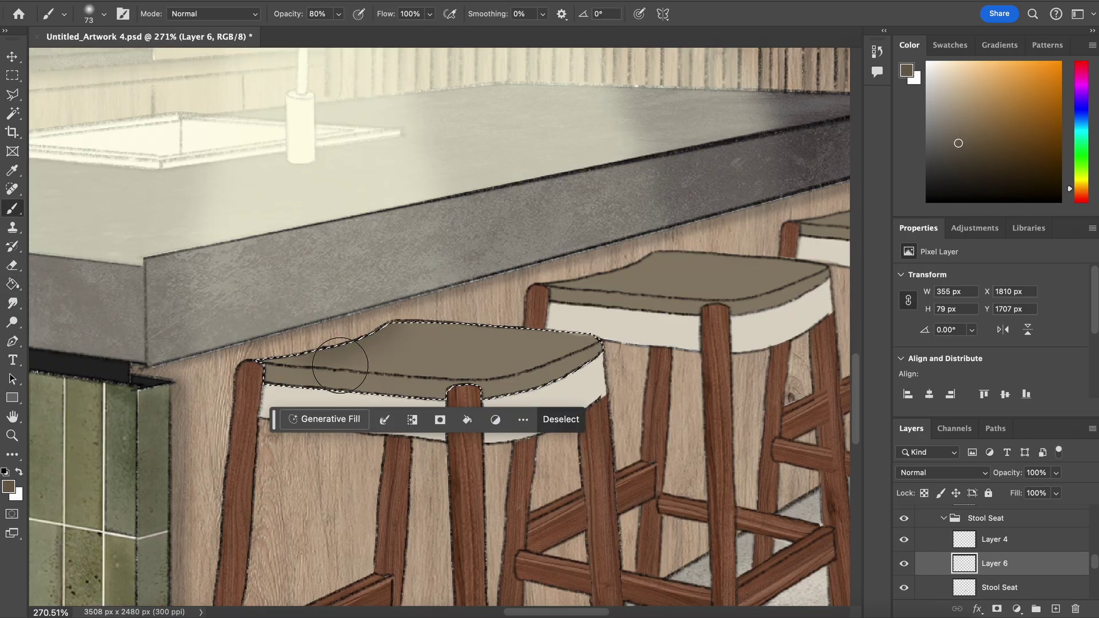
Paint shading along the seat edge and soft shadows under two stool legs.
drag(340, 365, 544, 381)
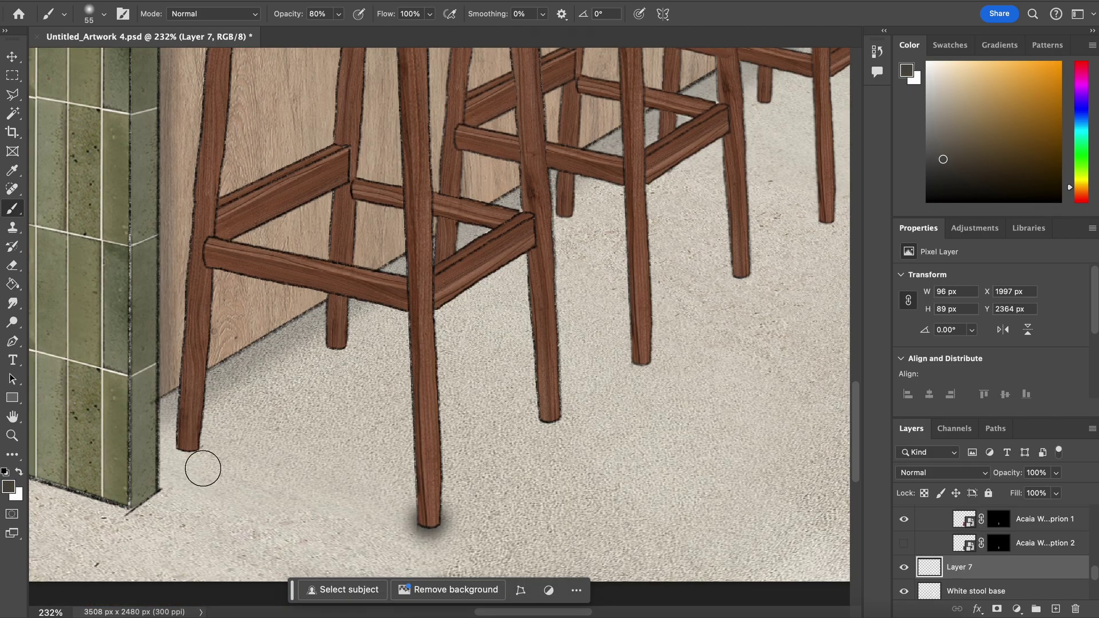
click(192, 453)
click(548, 424)
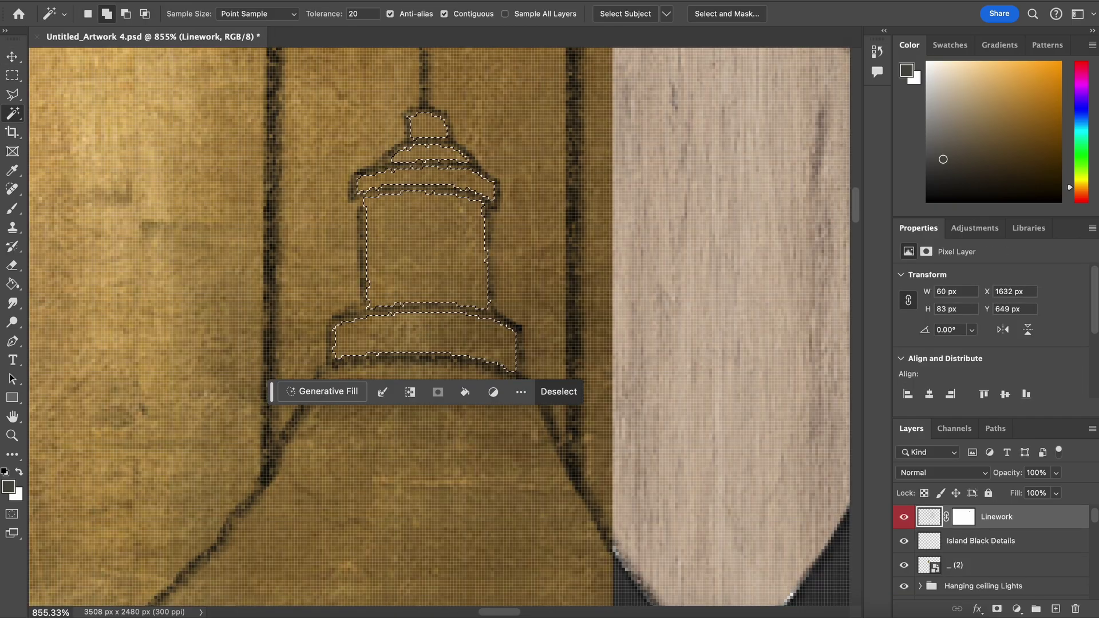
Expand the lamp-cap selection and paint shadow onto the gold caps.
click(318, 1)
mouse_move(466, 186)
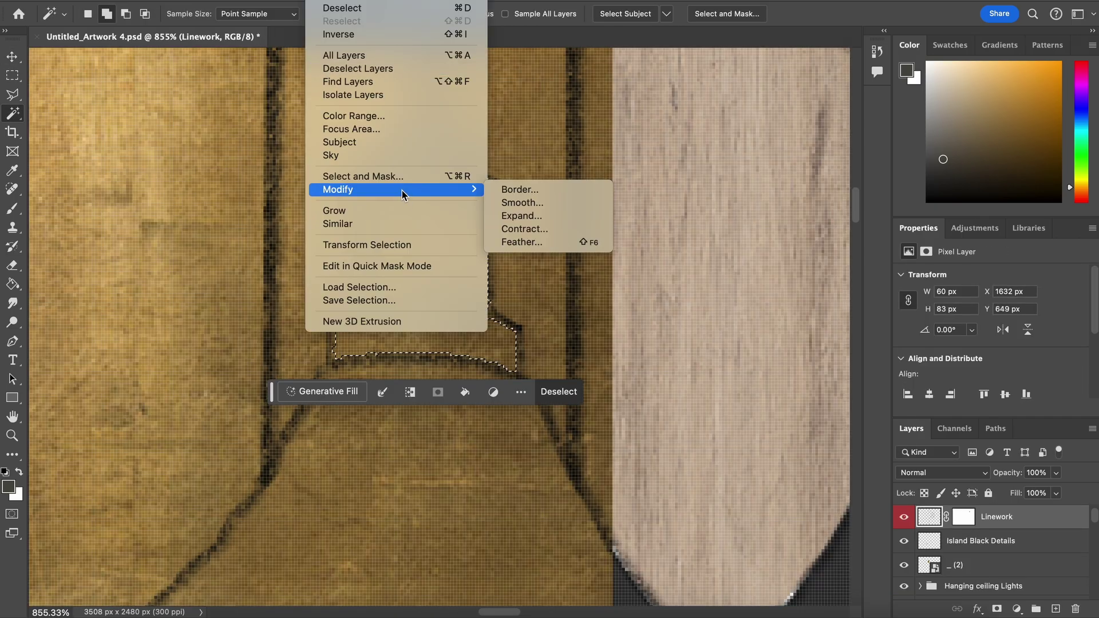
click(527, 220)
key(Return)
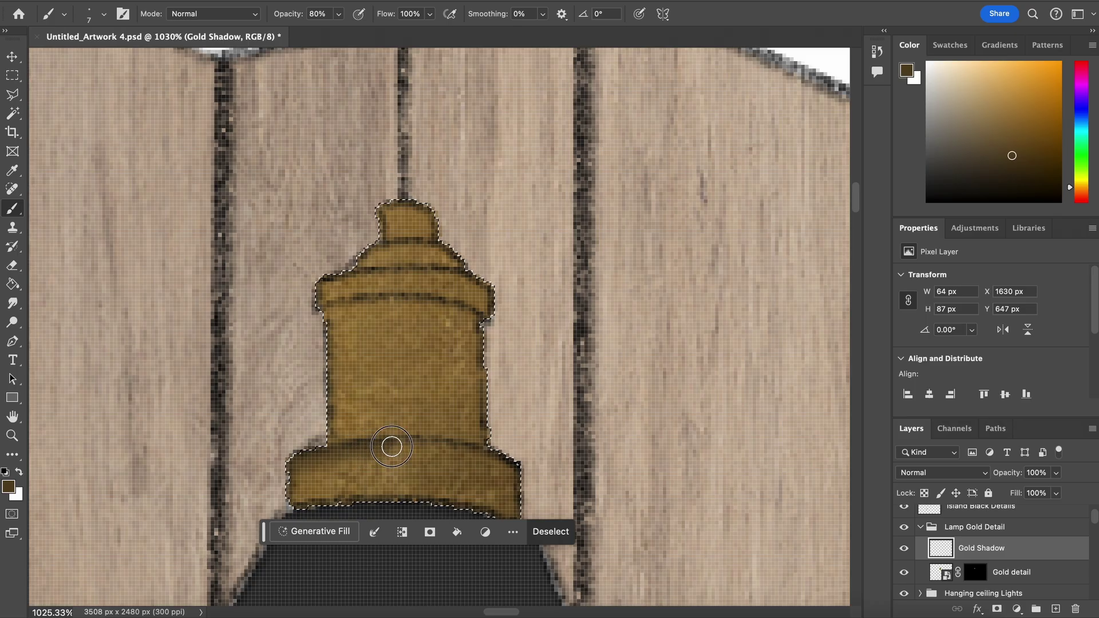
drag(385, 444, 479, 454)
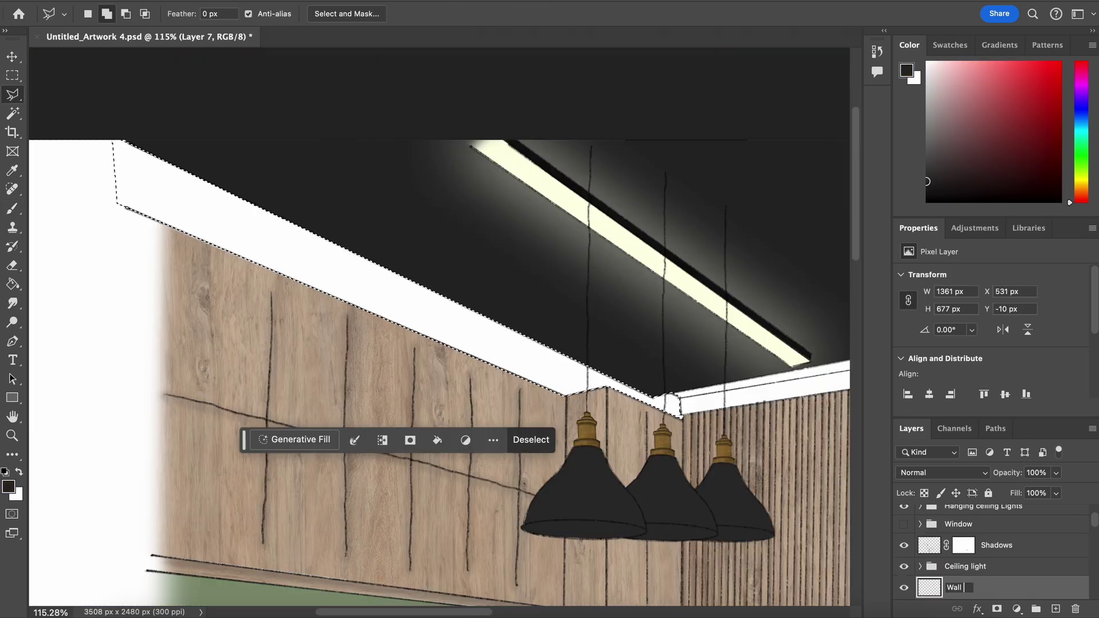
Select the ceiling, soften its left edge, and fill the ceiling beam dark.
click(202, 221)
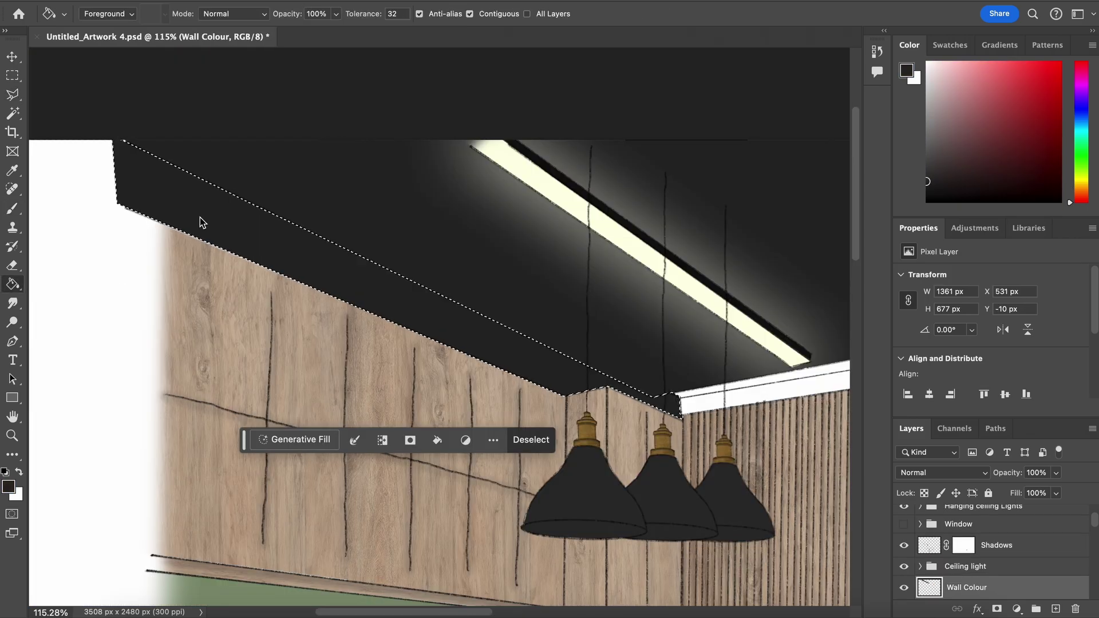
key(e)
mouse_move(114, 101)
mouse_down()
mouse_move(122, 266)
mouse_move(146, 114)
mouse_move(141, 238)
mouse_move(123, 242)
mouse_move(148, 118)
mouse_move(147, 257)
mouse_up()
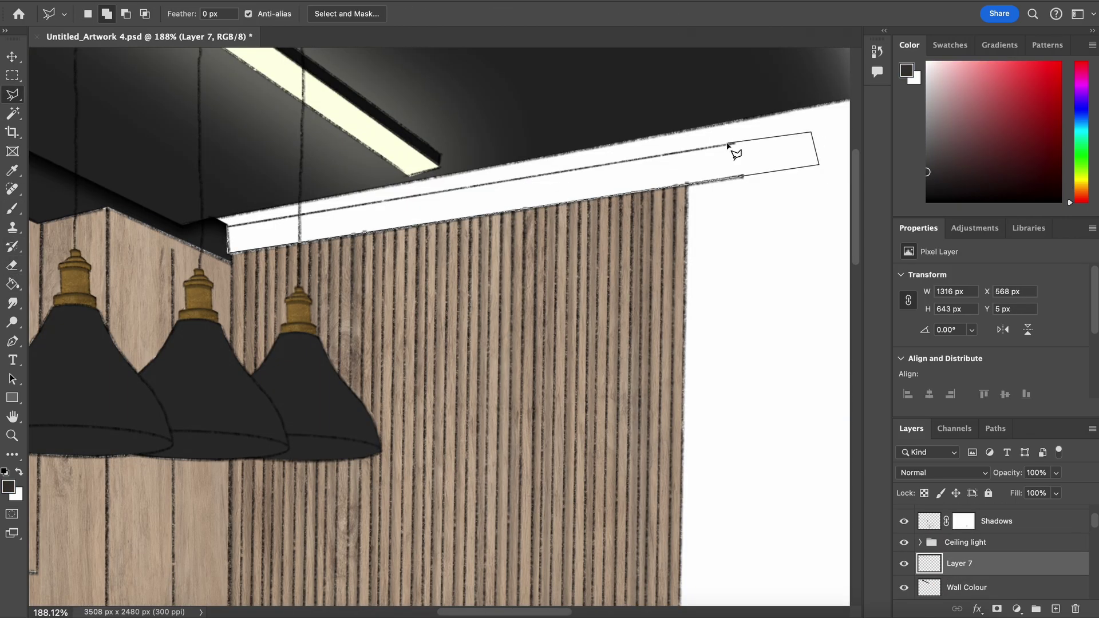
click(728, 146)
key(g)
click(346, 223)
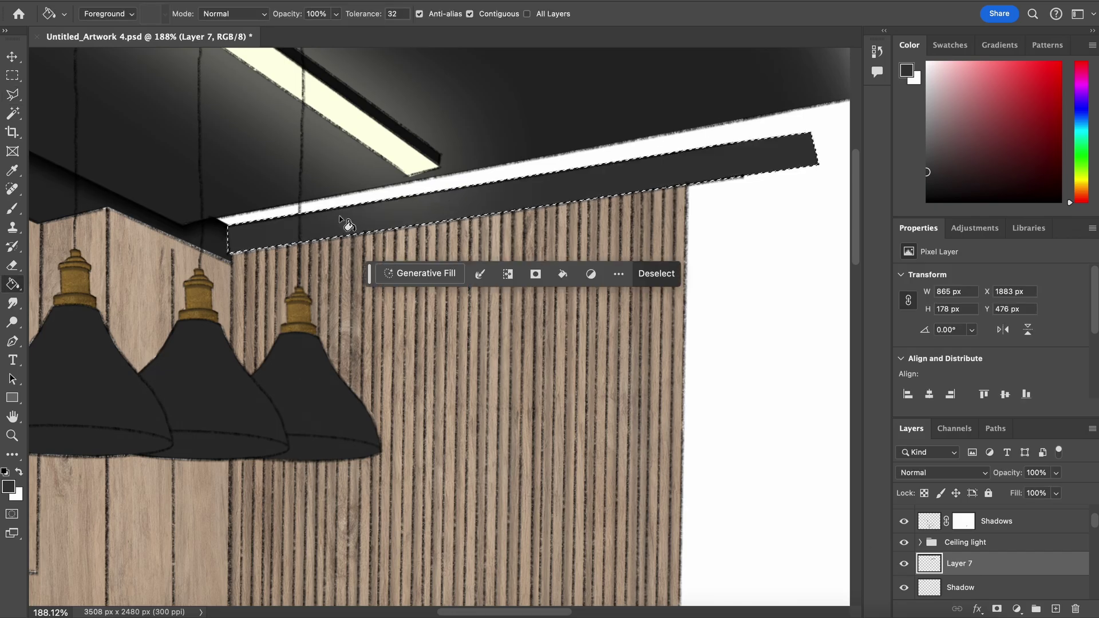
key(ctrl+d)
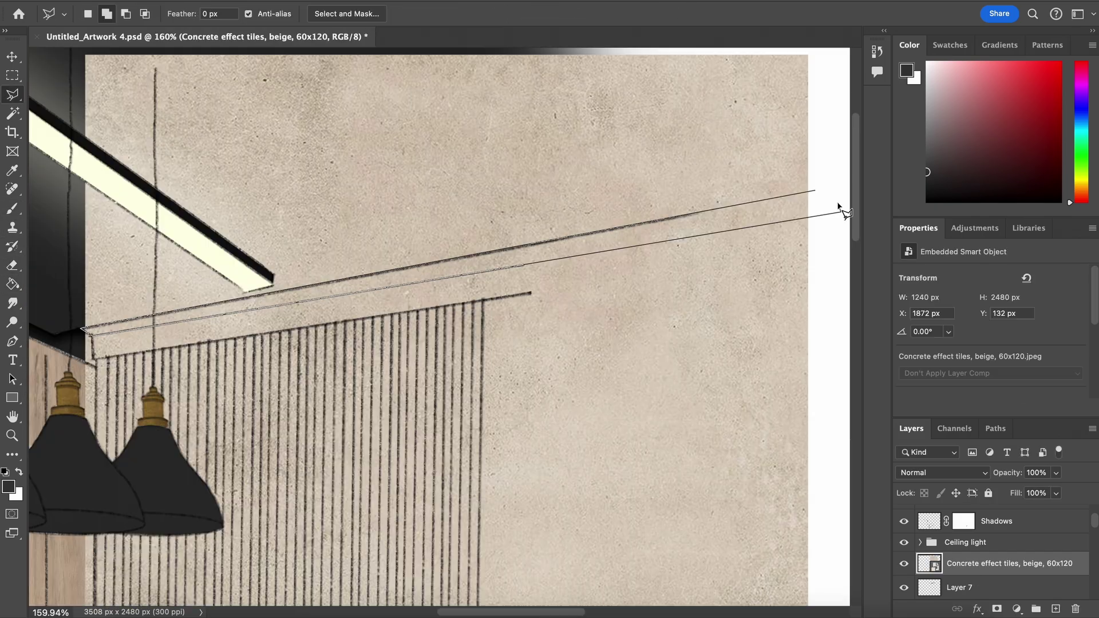
Rename the beige concrete texture layer in the Layers panel.
scroll(497, 272, down, 10)
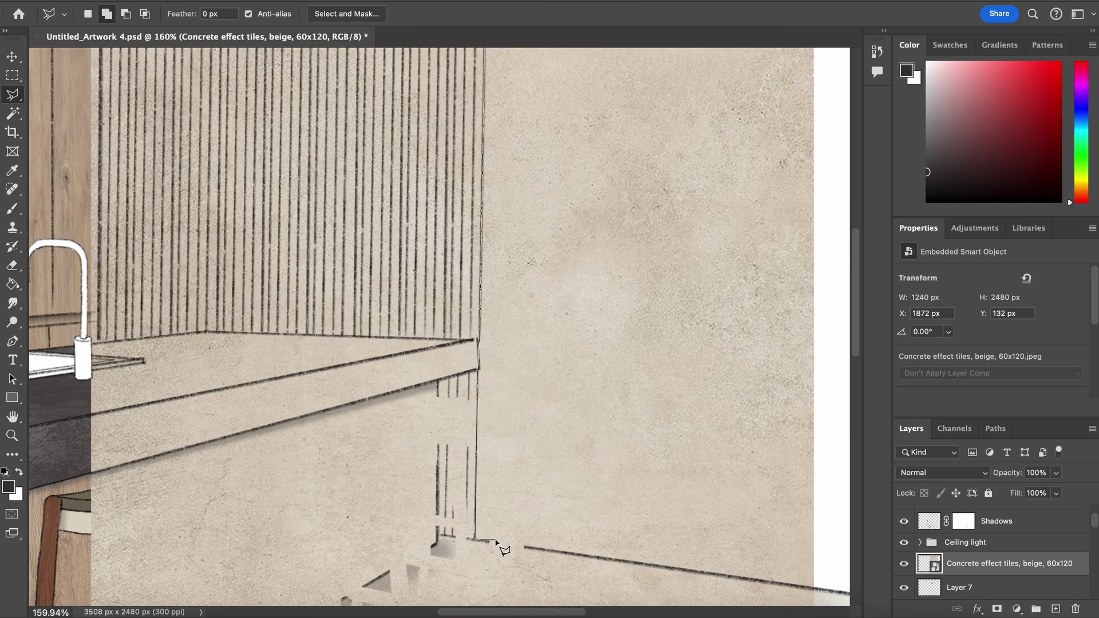
double_click(1012, 564)
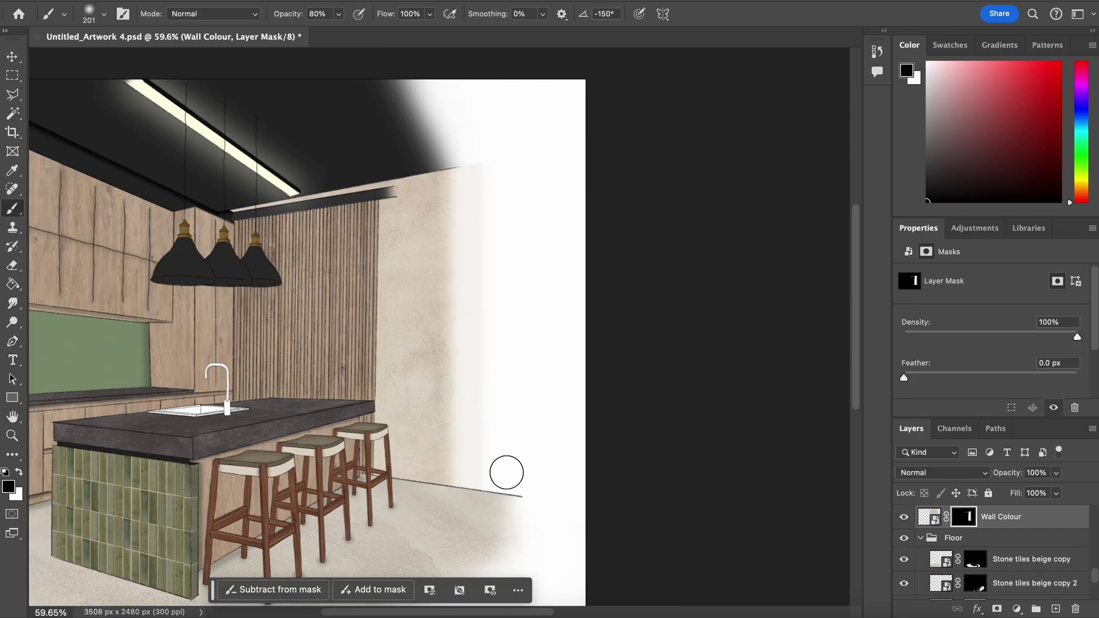
scroll(506, 471, down, 3)
scroll(627, 373, up, 3)
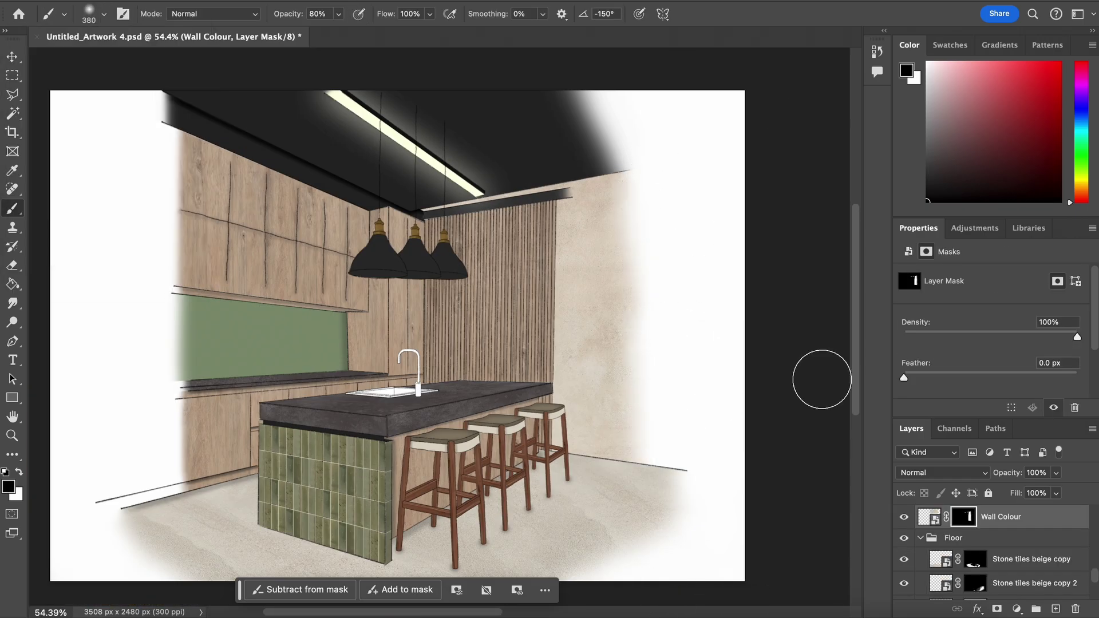
scroll(703, 374, down, 3)
scroll(586, 372, up, 3)
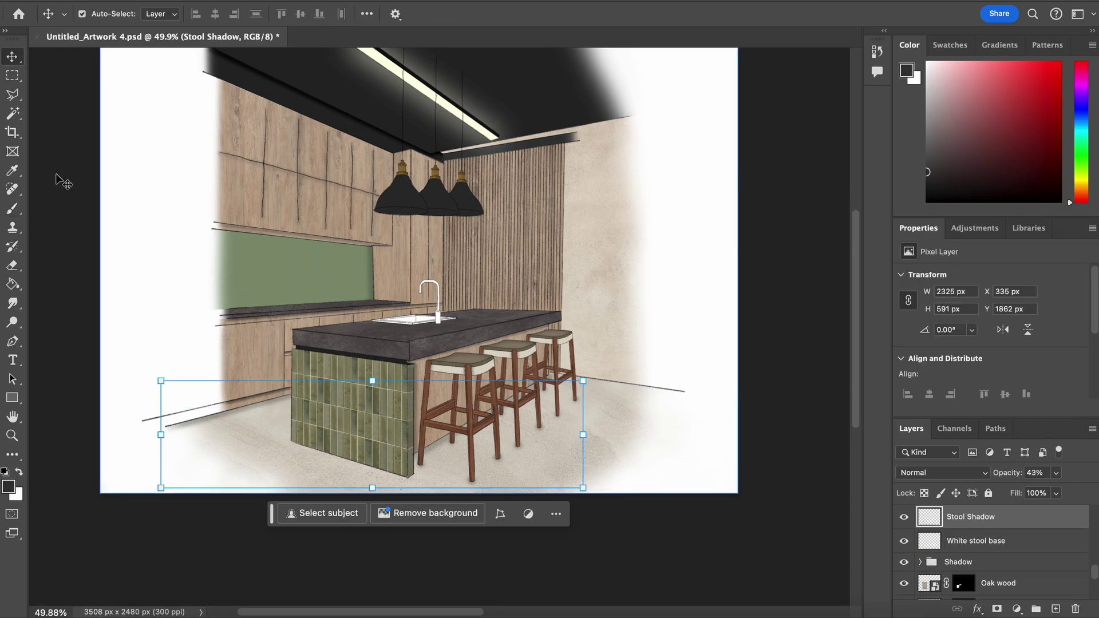
Hide the left portion of the counter linework in the Linework copy's mask.
key(b)
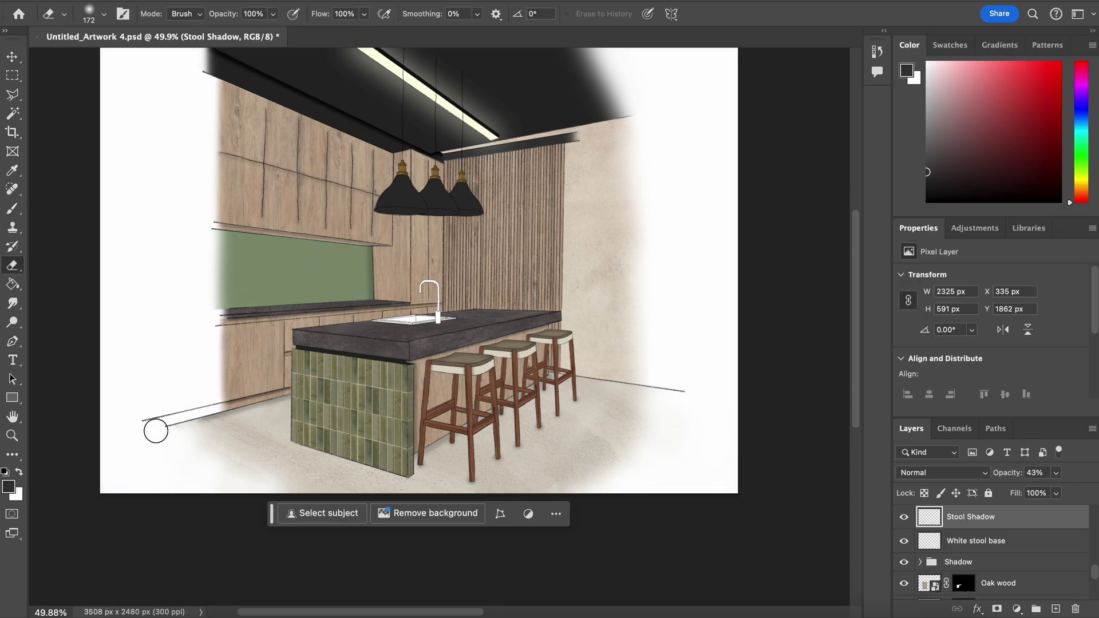
mouse_move(110, 246)
mouse_down()
mouse_move(216, 510)
mouse_move(183, 539)
mouse_up()
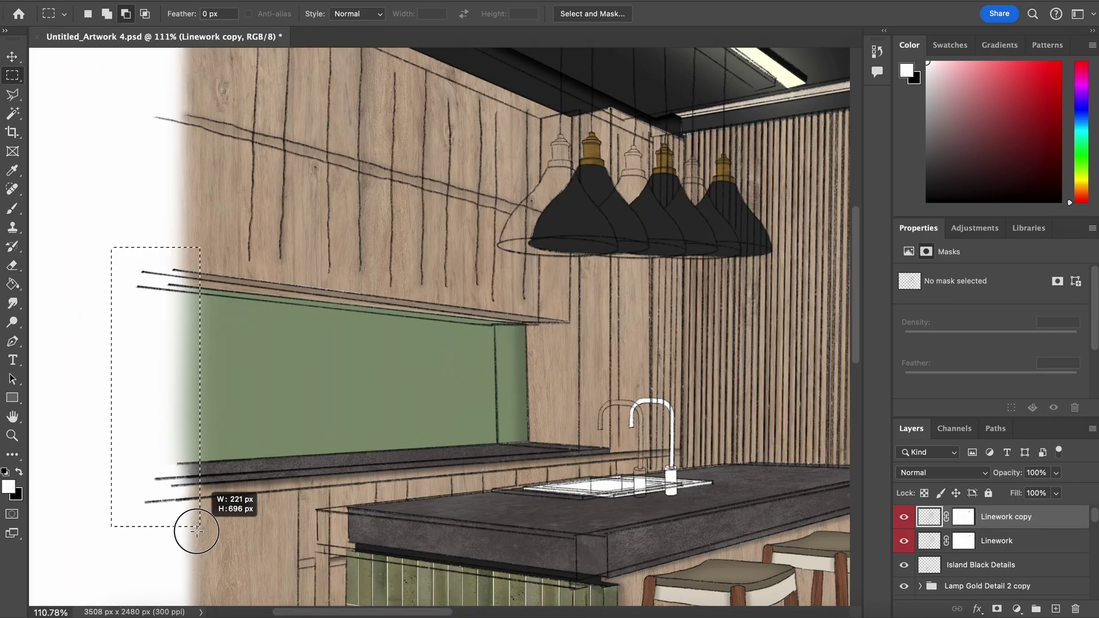
key(Delete)
click(602, 210)
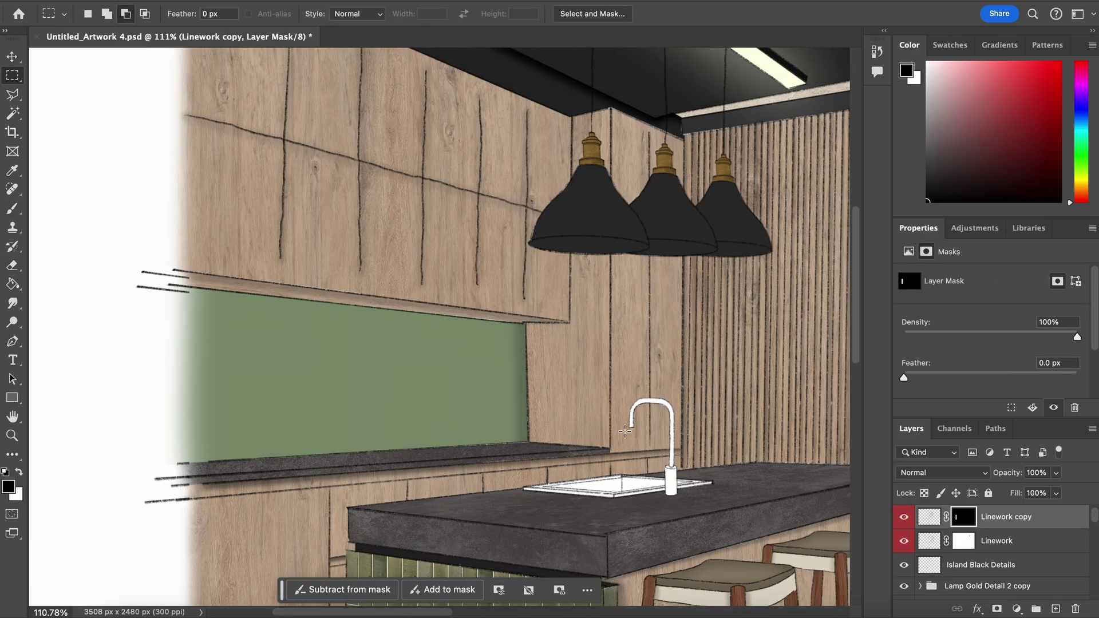
Free Transform the Linework copy and select the stray line ends at the counter edge.
click(11, 57)
key(ctrl+t)
scroll(196, 420, down, 3)
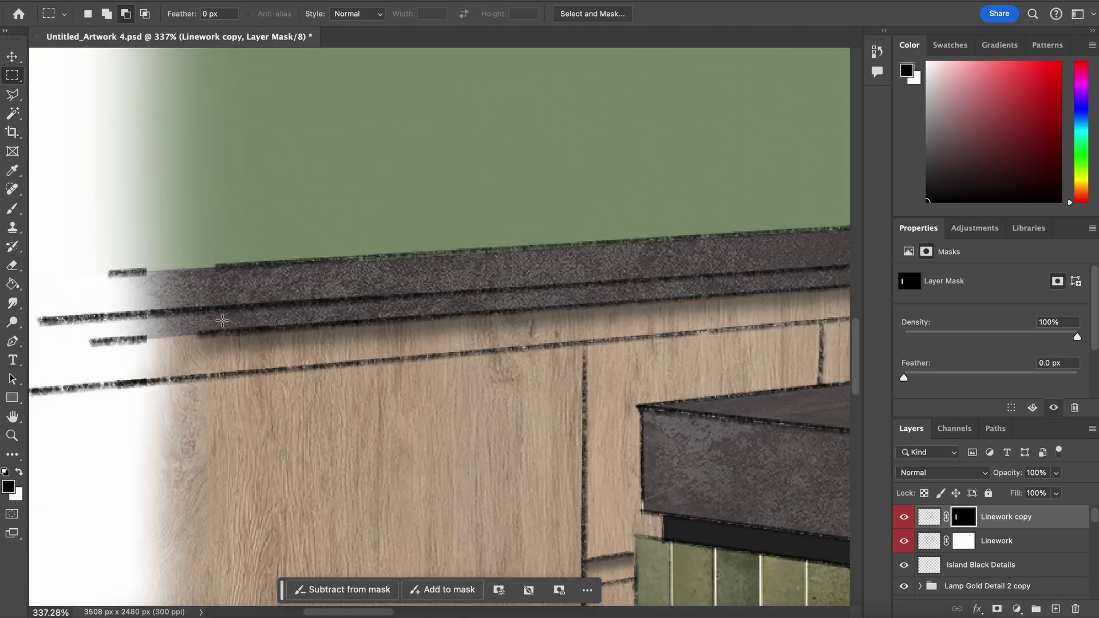
drag(135, 248, 235, 290)
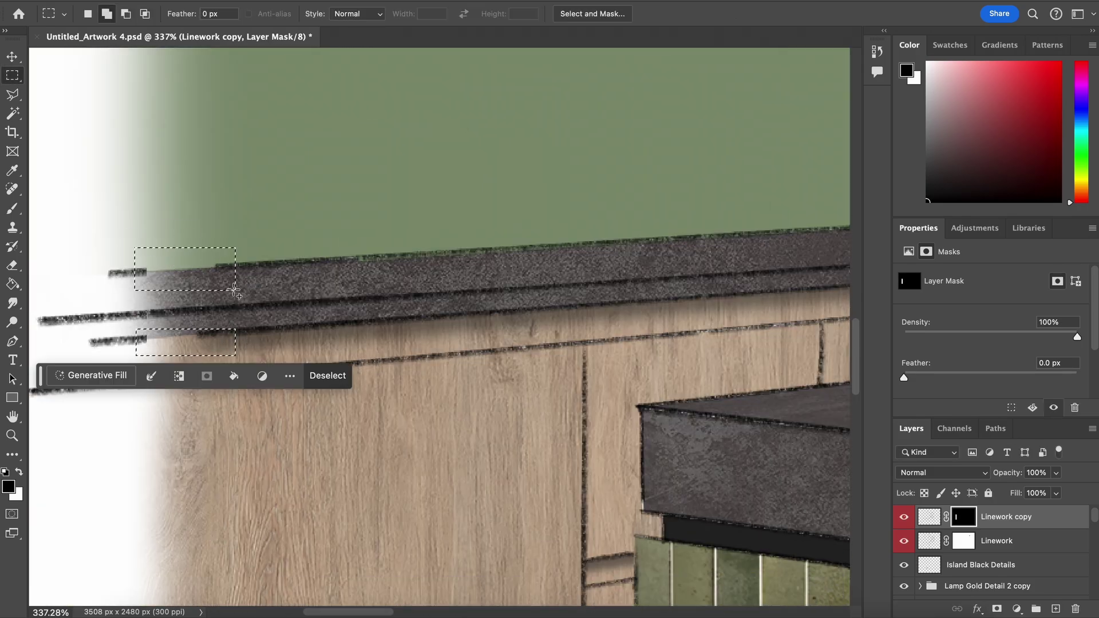
Fill the sink and faucet dark charcoal and brush shadow along the sink edge.
key(g)
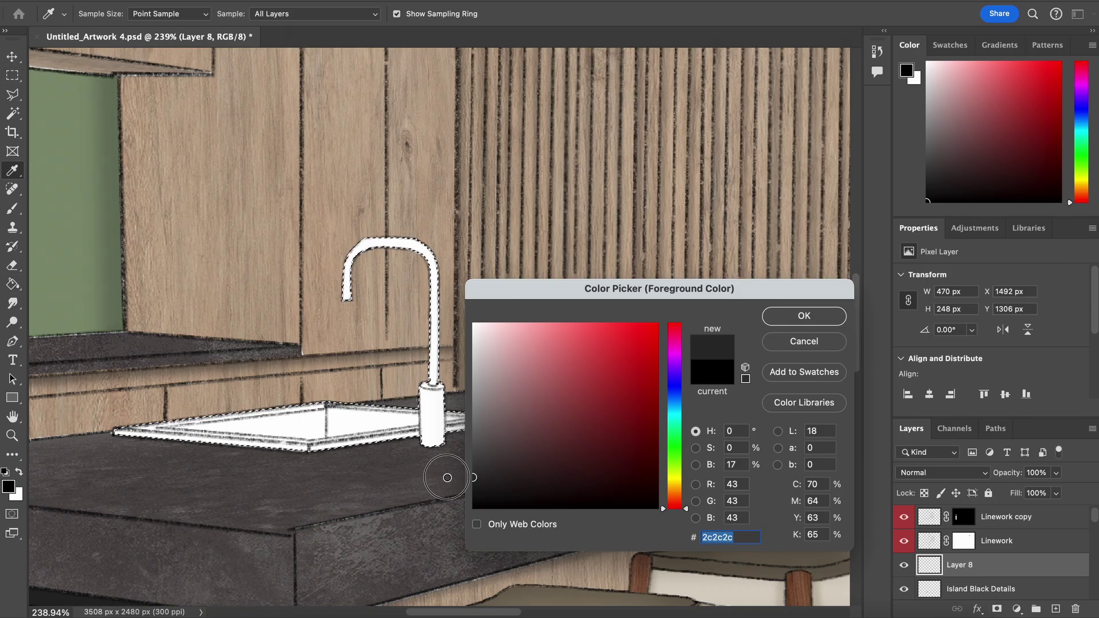
key(Return)
click(333, 431)
scroll(397, 422, up, 3)
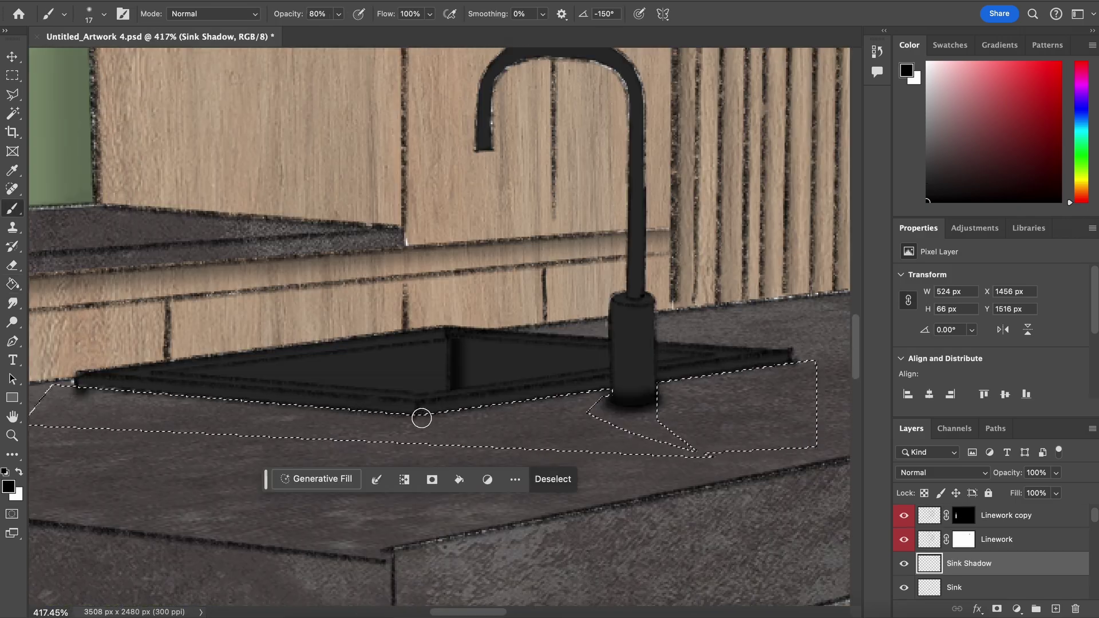
drag(421, 419, 784, 362)
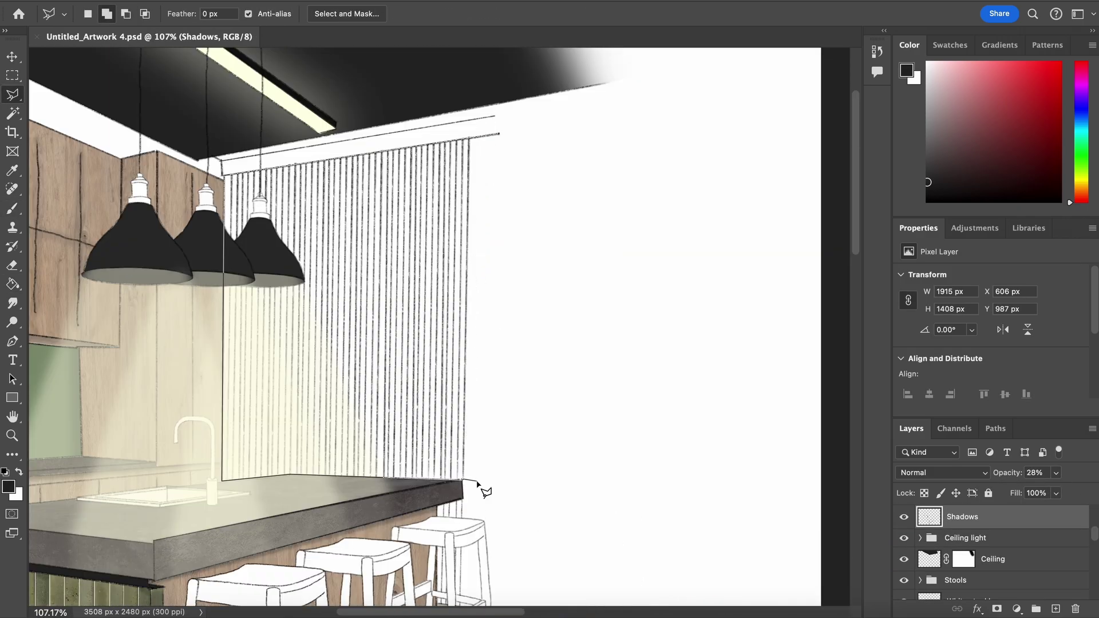
Outline the window area and fill it with a light cyan colour.
scroll(479, 485, down, 5)
click(499, 295)
double_click(509, 498)
scroll(509, 498, down, 5)
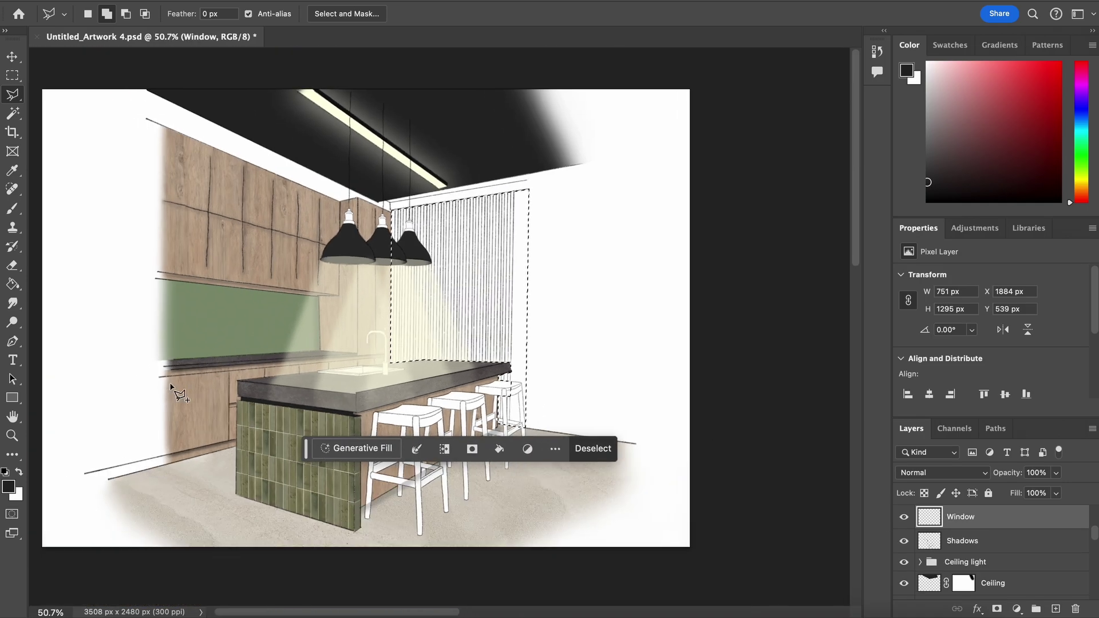
click(8, 487)
click(675, 408)
click(581, 375)
click(533, 325)
key(Return)
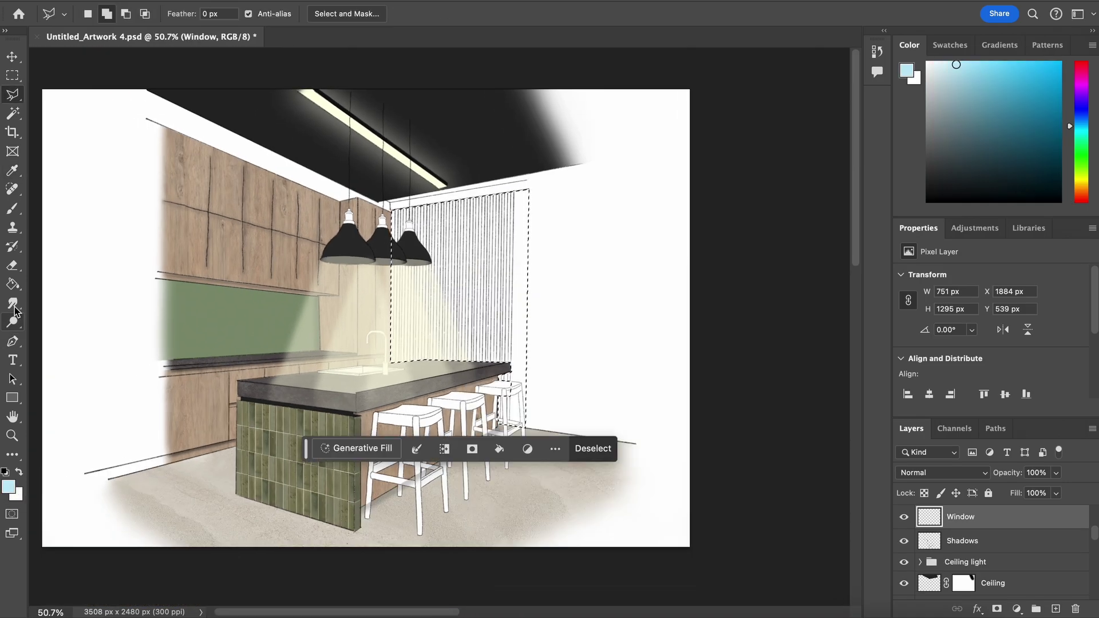
key(g)
click(515, 286)
Lower the Window layer's opacity and add a new layer named 'Window reflection'.
click(1055, 473)
drag(1058, 490, 1017, 491)
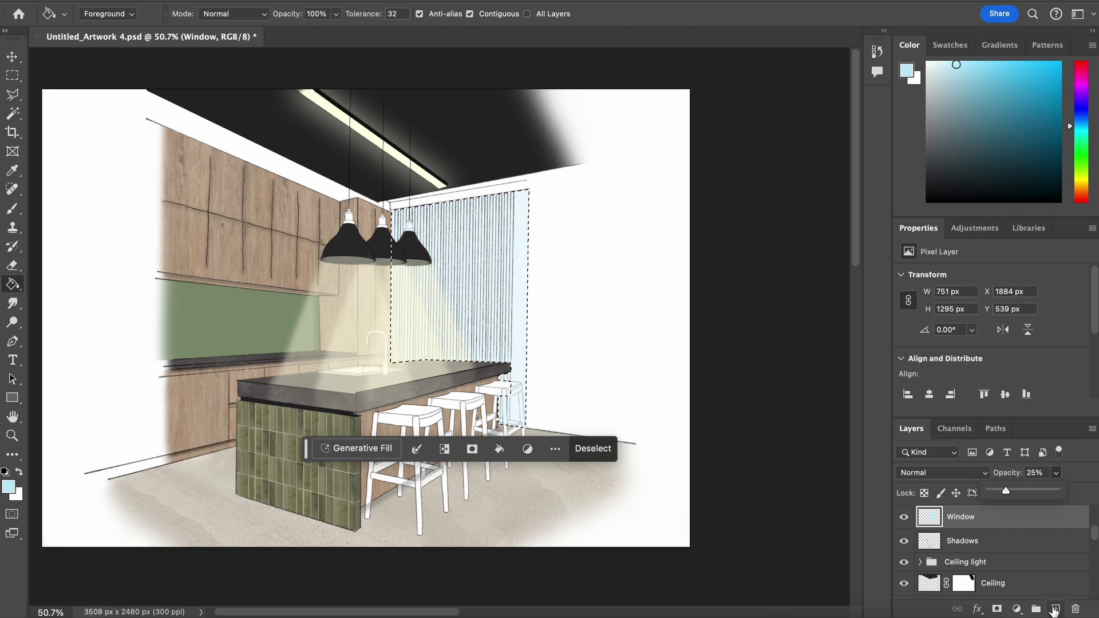
click(1055, 610)
double_click(965, 517)
text(Window)
text(reflection)
key(Return)
key(b)
key(x)
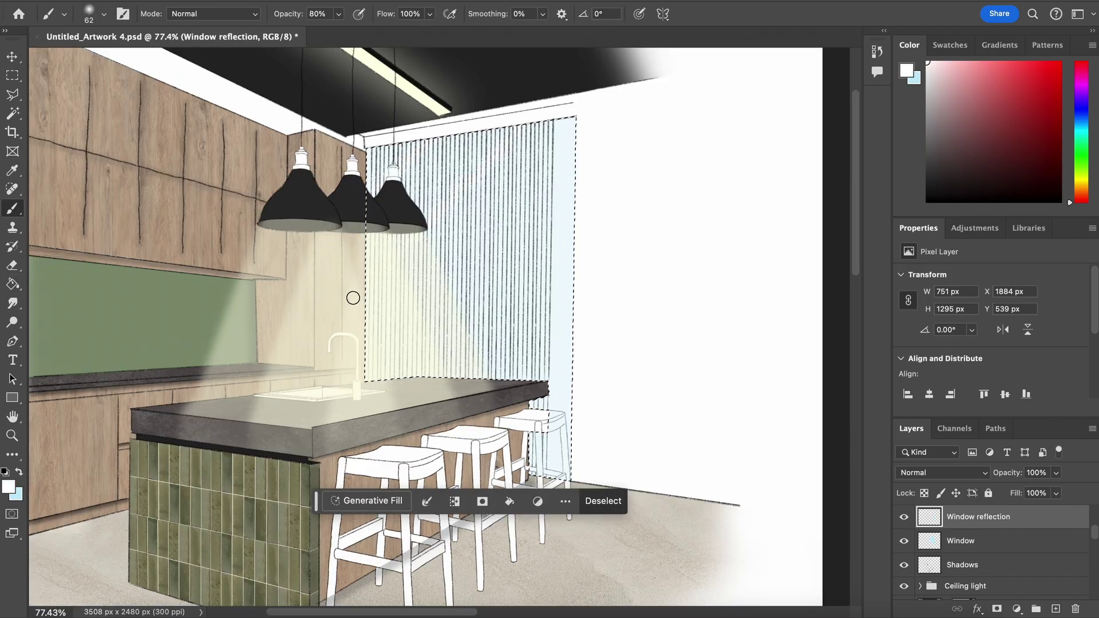
Set the brush size to 39, deselect, and group the two window layers.
key(bracketright)
key(bracketright)
key(bracketright)
drag(80, 29, 95, 29)
key(Return)
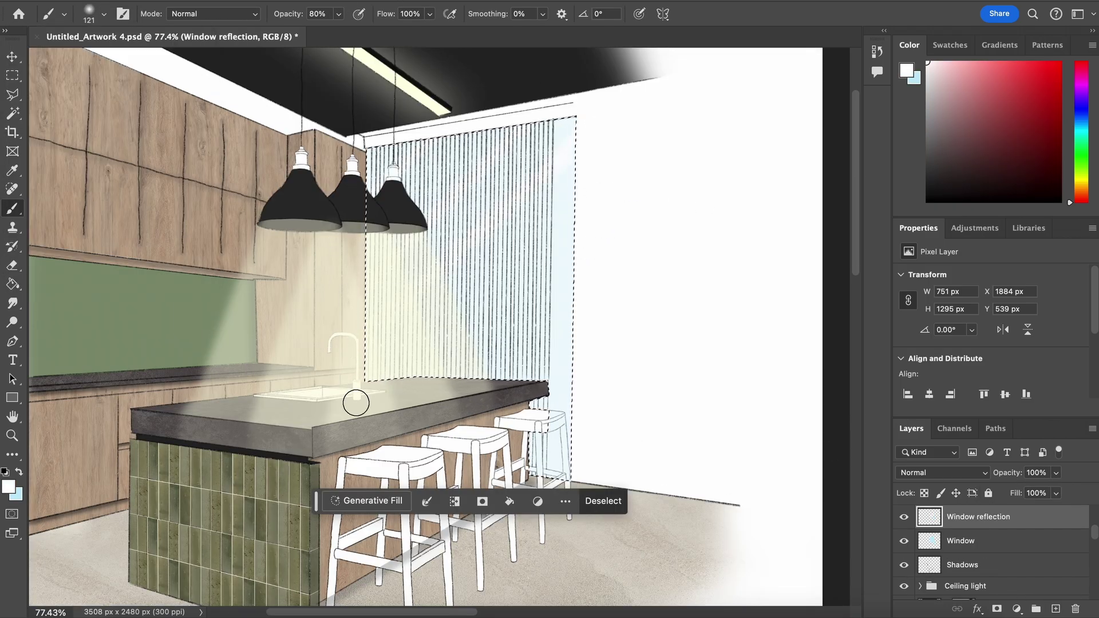
scroll(333, 302, down, 3)
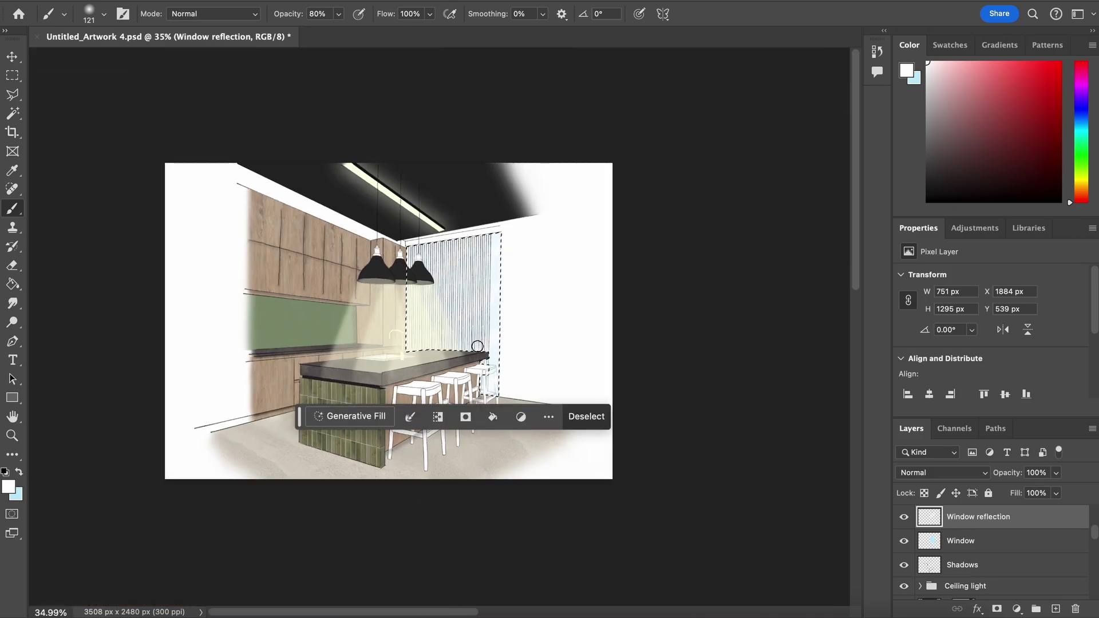
scroll(333, 302, up, 2)
click(88, 14)
drag(94, 29, 74, 30)
key(Return)
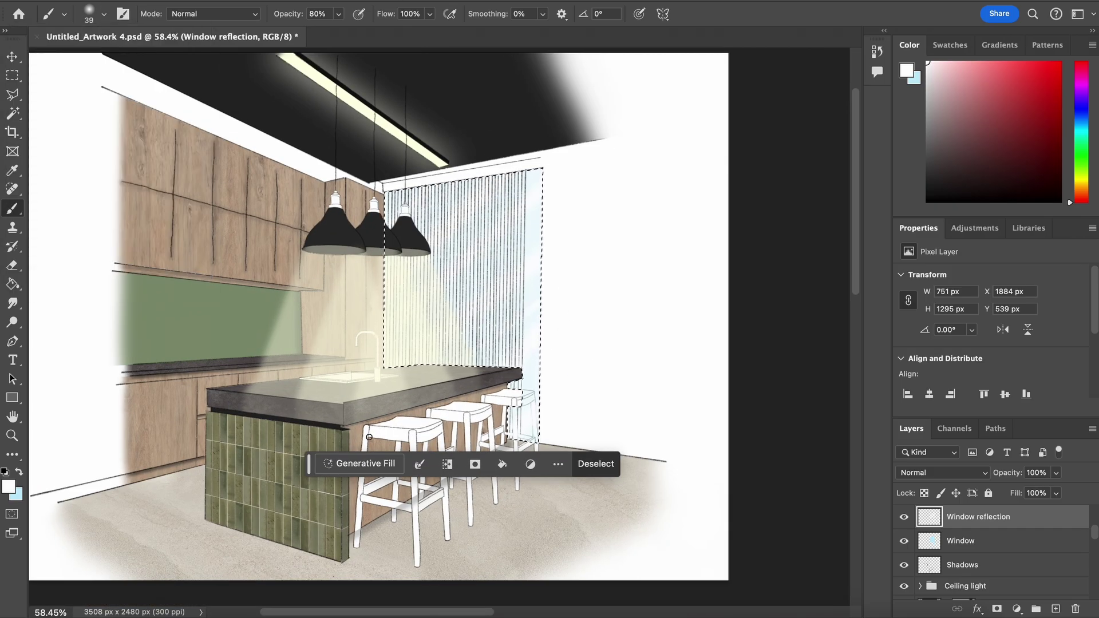
scroll(369, 437, up, 2)
key(ctrl+d)
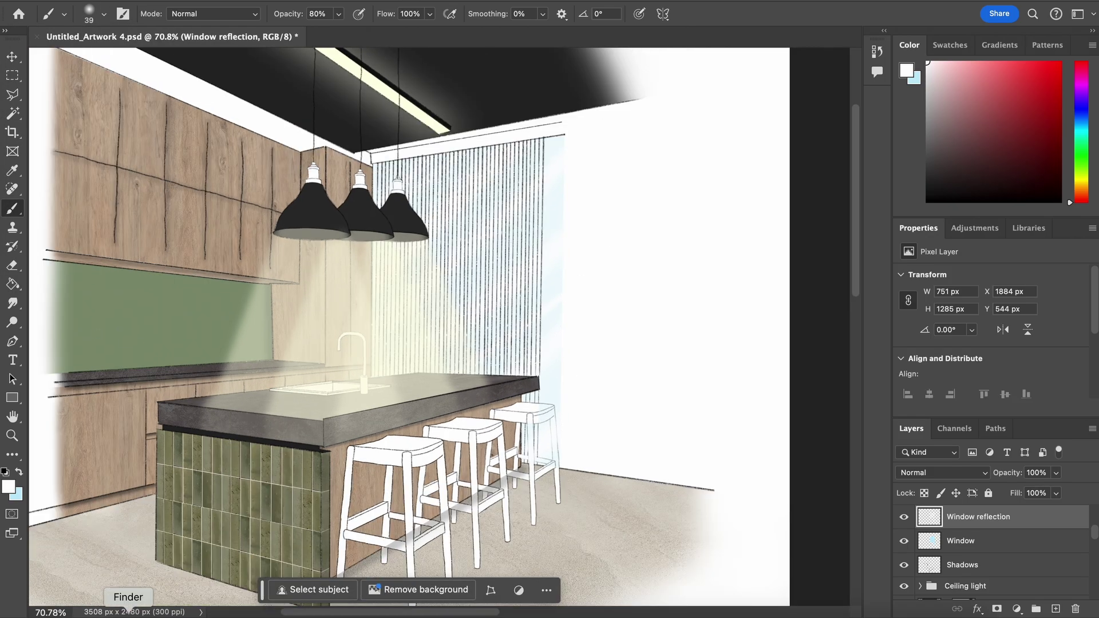
key(ctrl+z)
key(ctrl+z)
key(ctrl+z)
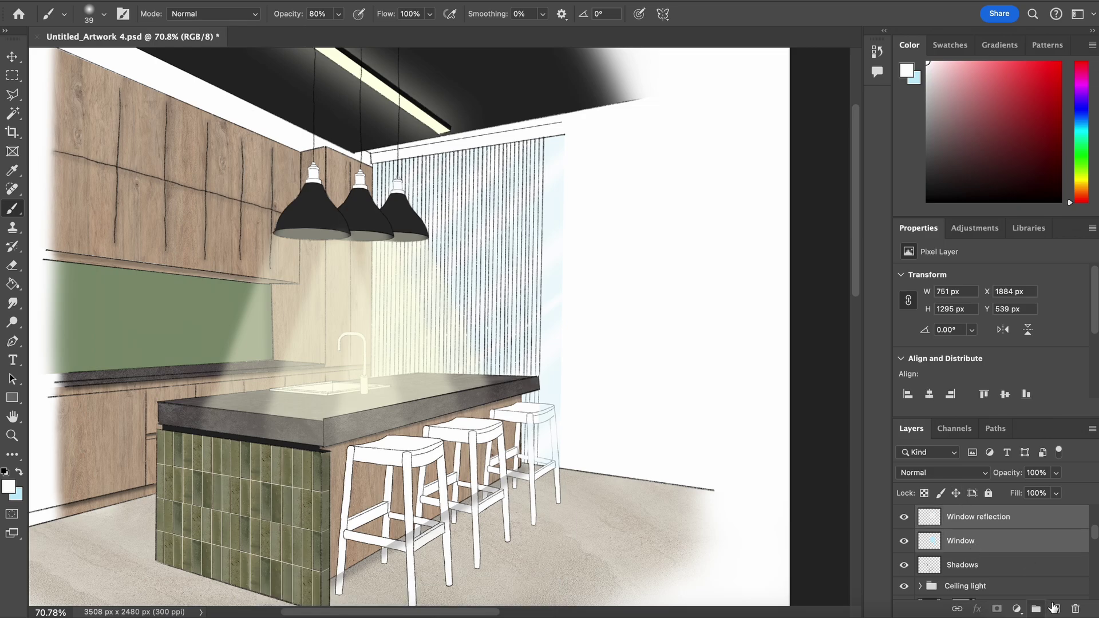
click(12, 265)
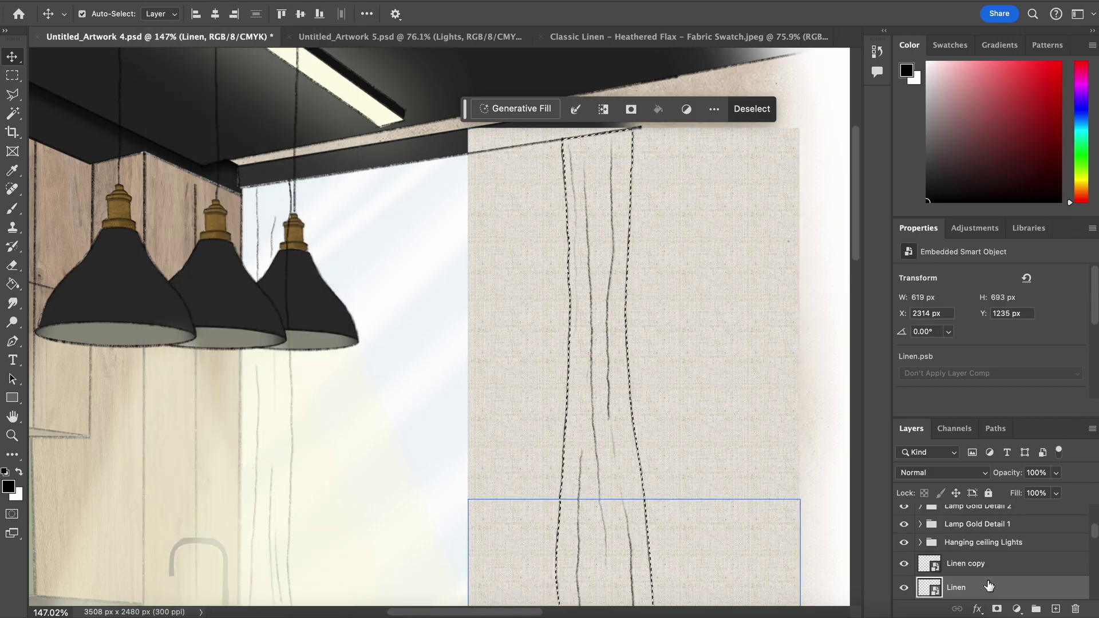
Group the linen curtain layers, paint a curtain fold, and brush window-grid shadow stripes over the cabinets.
right_click(981, 563)
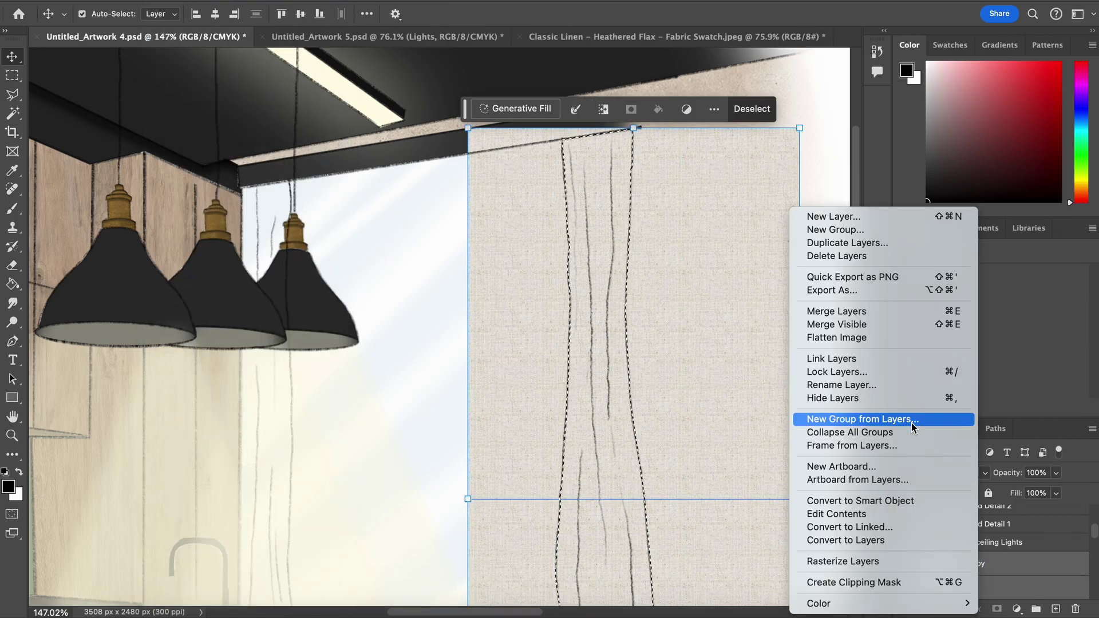
click(995, 611)
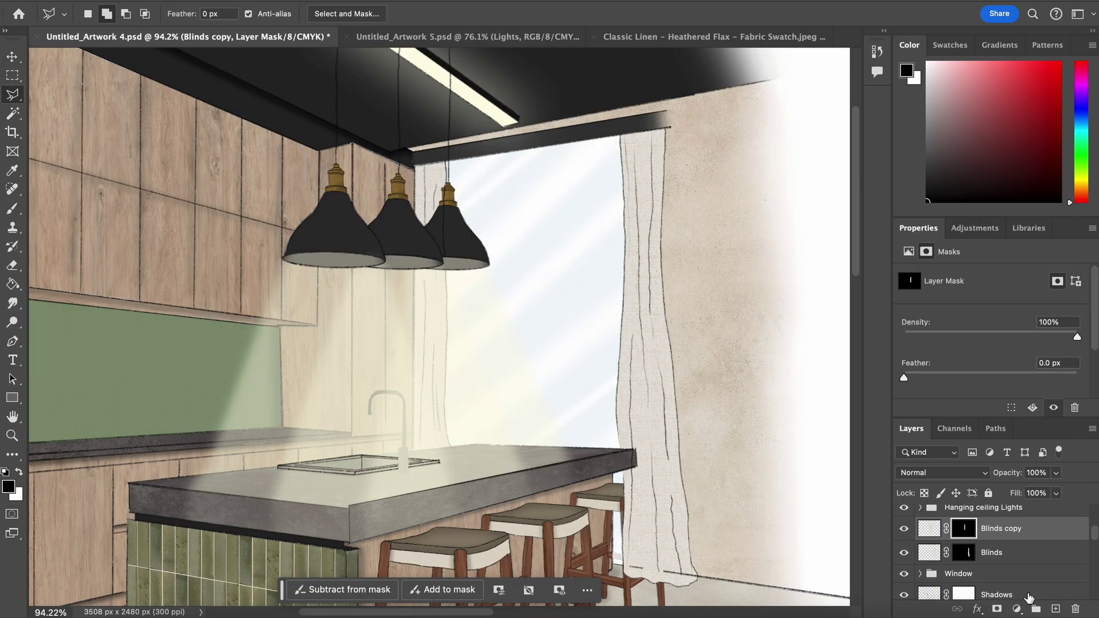
drag(652, 132, 651, 317)
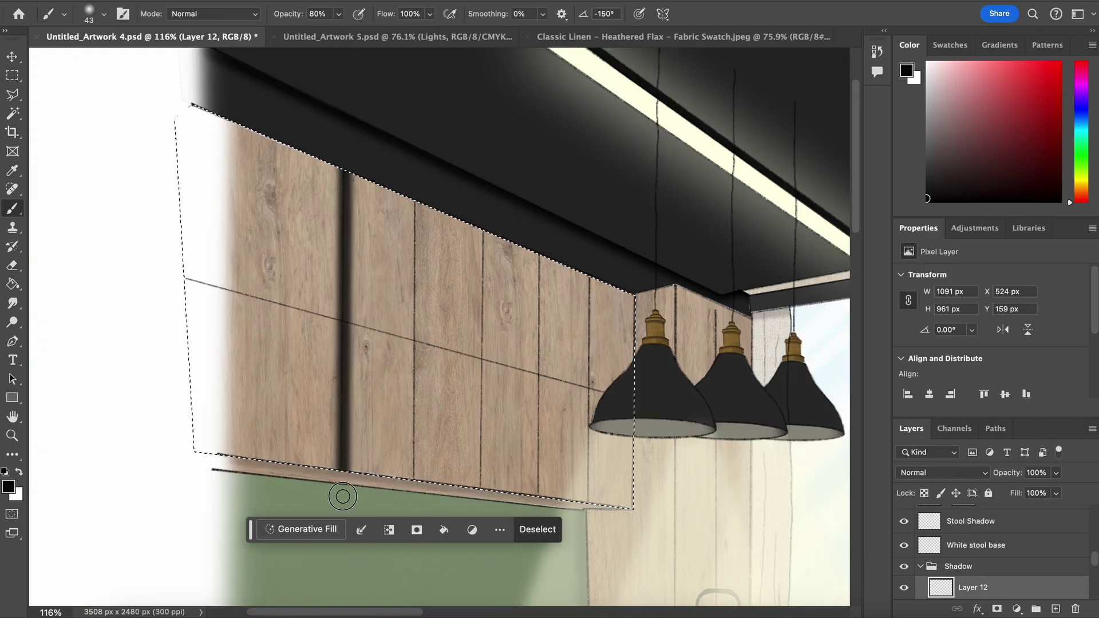
mouse_move(344, 493)
mouse_down()
mouse_move(539, 233)
mouse_move(638, 397)
mouse_move(188, 275)
mouse_up()
Fade the cabinet shadow stripes on Layer 12 to 4% opacity.
key(ctrl+d)
drag(1056, 472, 767, 463)
scroll(437, 332, down, 5)
key(e)
click(104, 14)
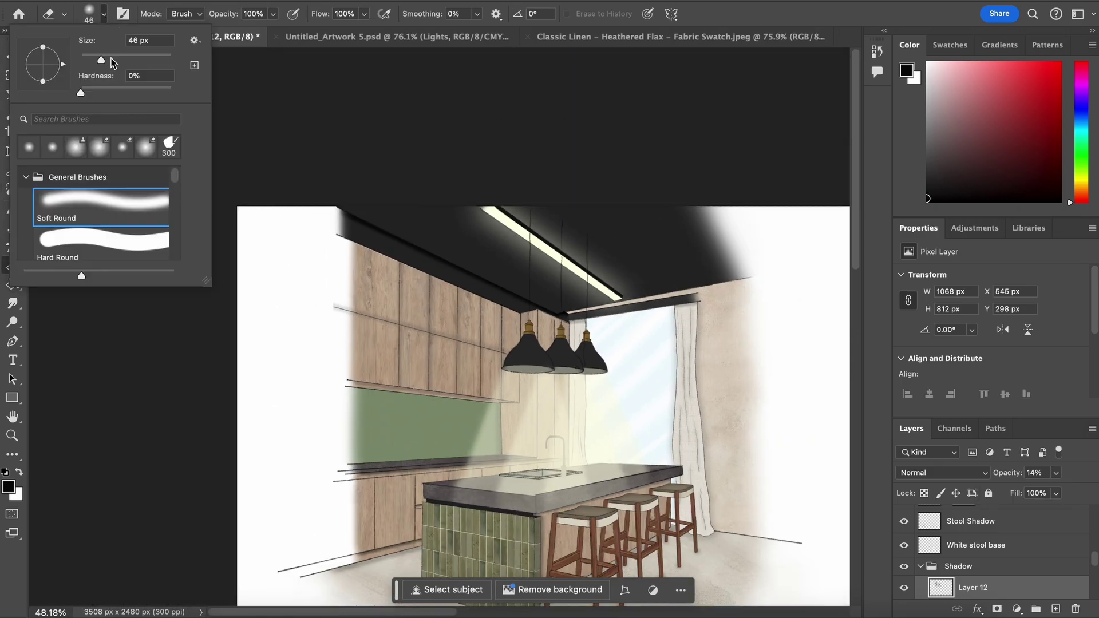
key(Escape)
scroll(339, 428, up, 1)
drag(1056, 473, 1026, 490)
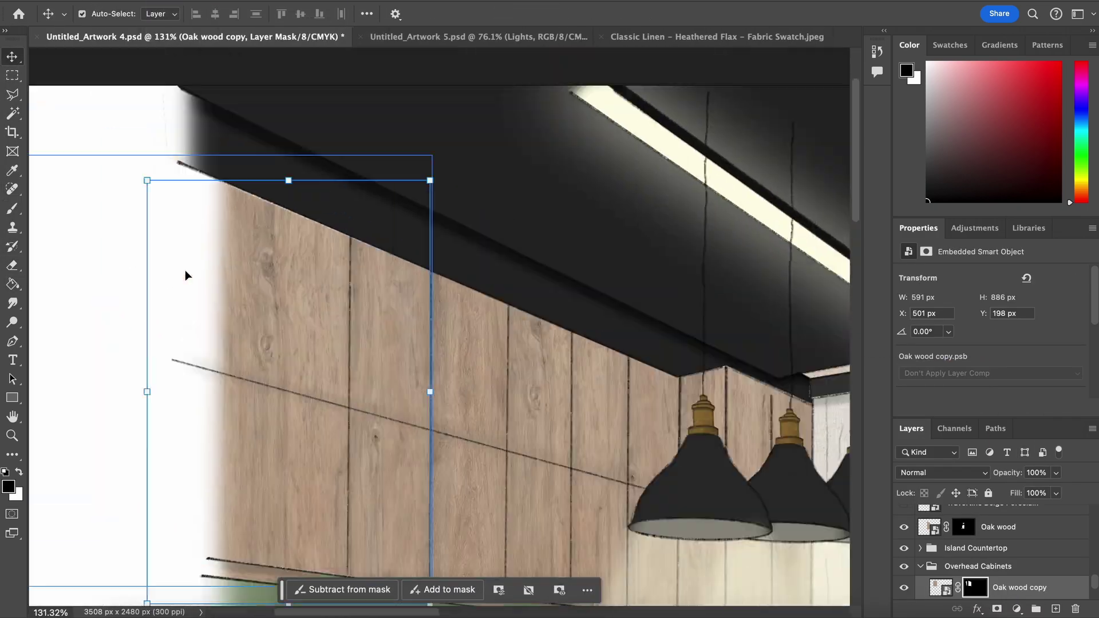
Extend the oak wood copy over the cabinet end and paint a named highlight on one lamp.
drag(181, 175, 184, 168)
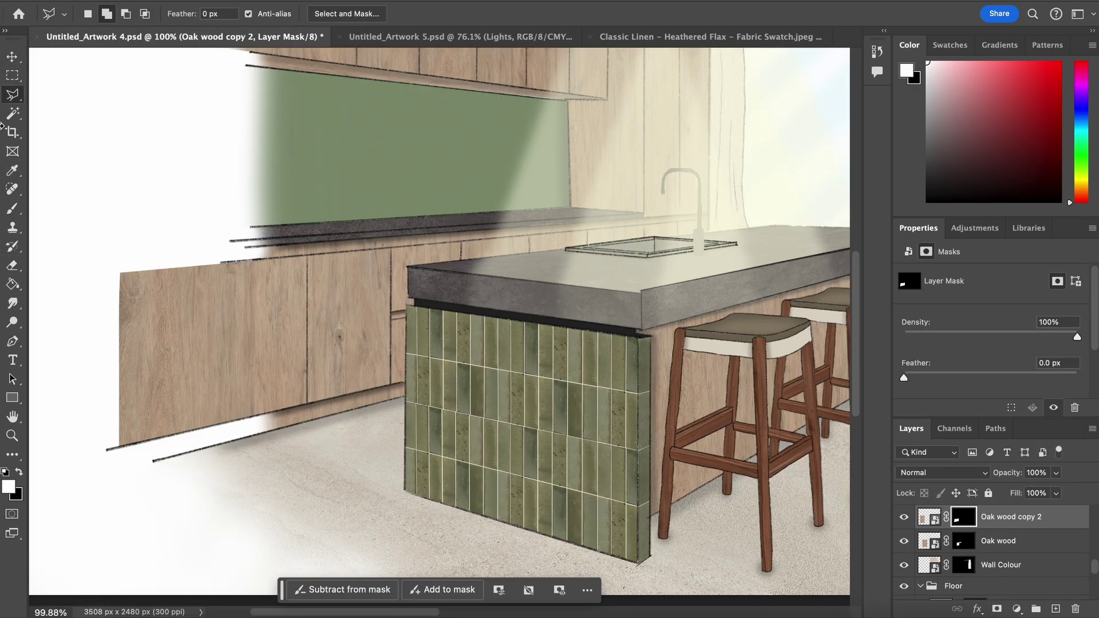
scroll(238, 388, down, 4)
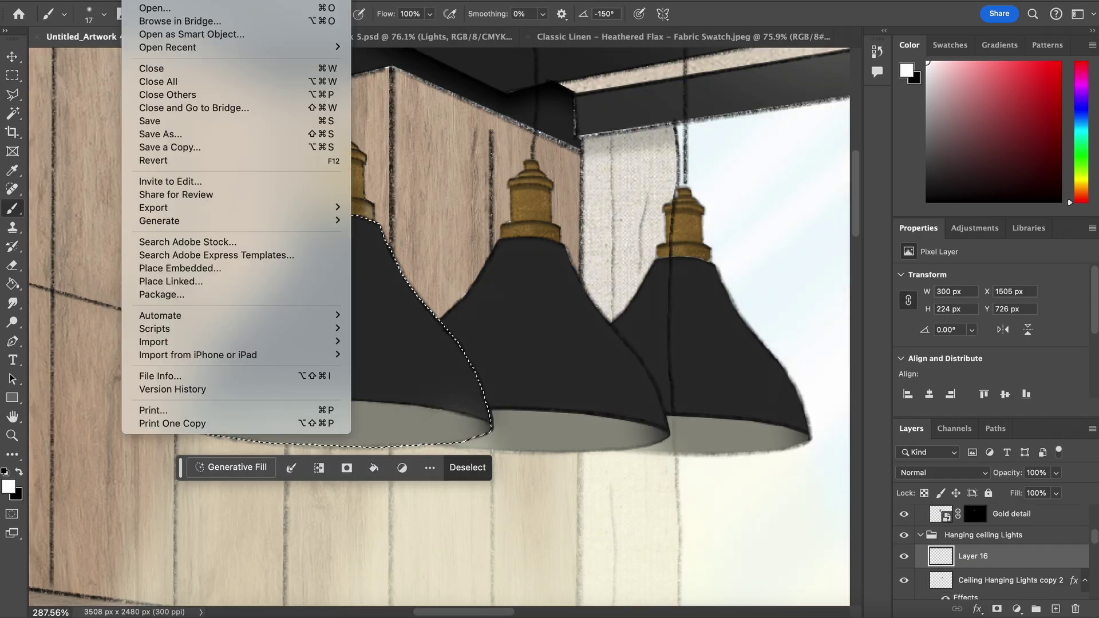
right_click(305, 229)
drag(309, 220, 217, 339)
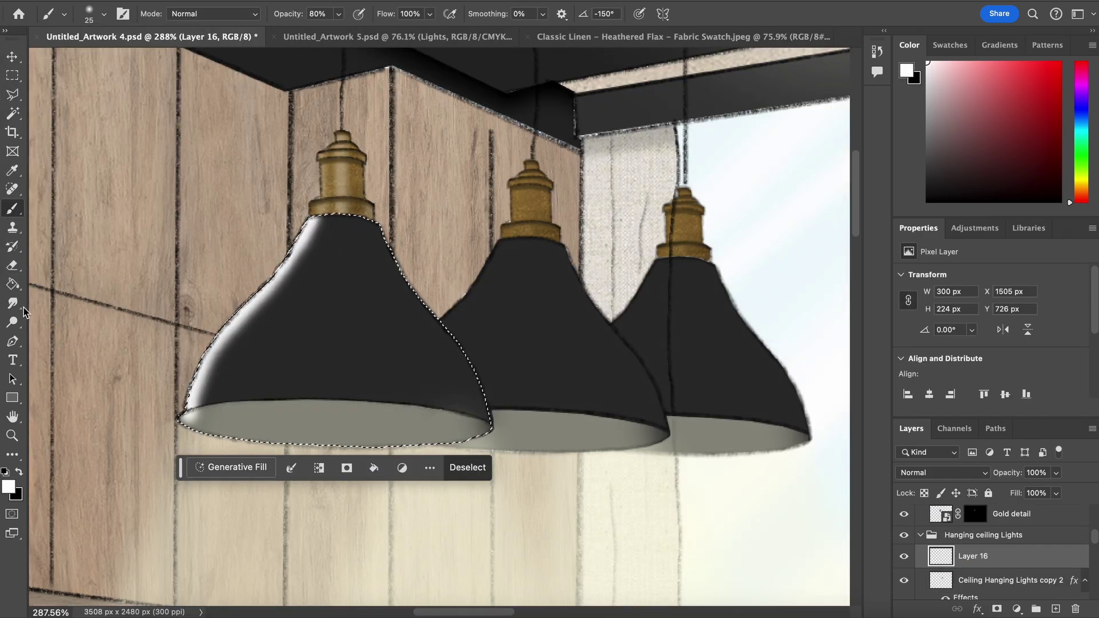
key(e)
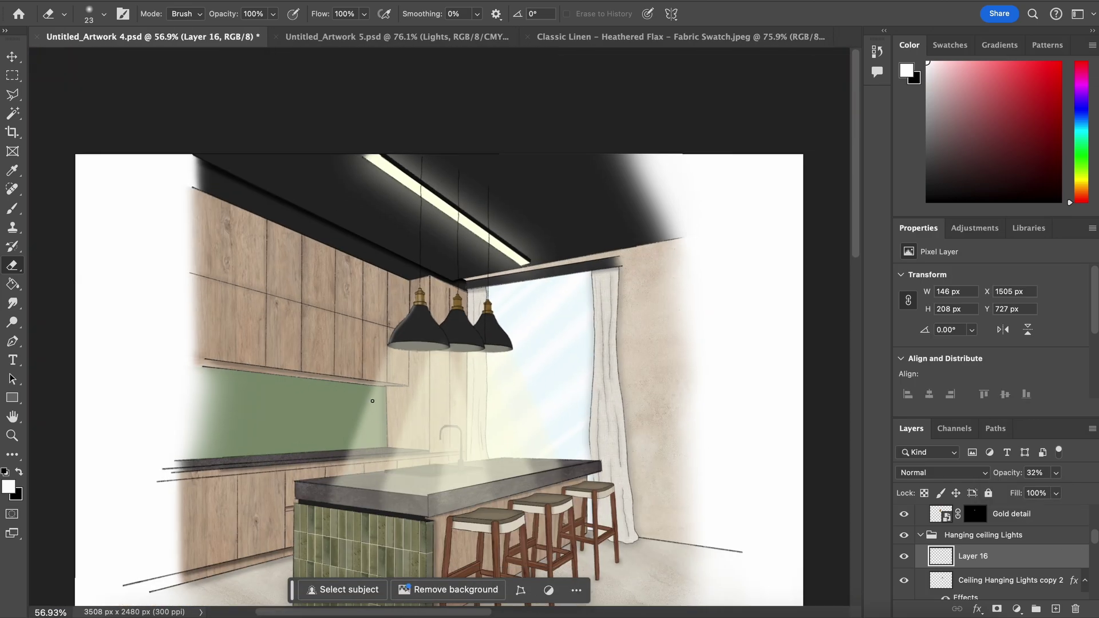
double_click(978, 556)
Duplicate the lamp highlight onto the other pendant shades.
key(v)
drag(211, 329, 584, 373)
key(ctrl+j)
key(ctrl+t)
key(Return)
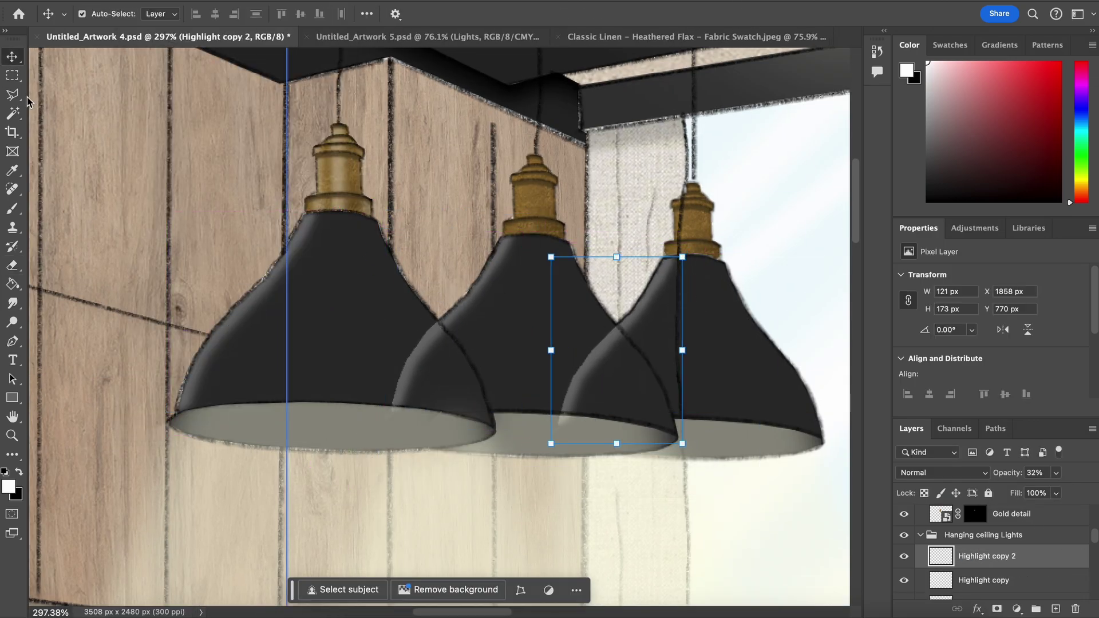
Mask the highlight copies where the pendant shades overlap.
key(l)
click(526, 366)
click(613, 319)
click(642, 356)
double_click(526, 498)
click(995, 608)
click(372, 336)
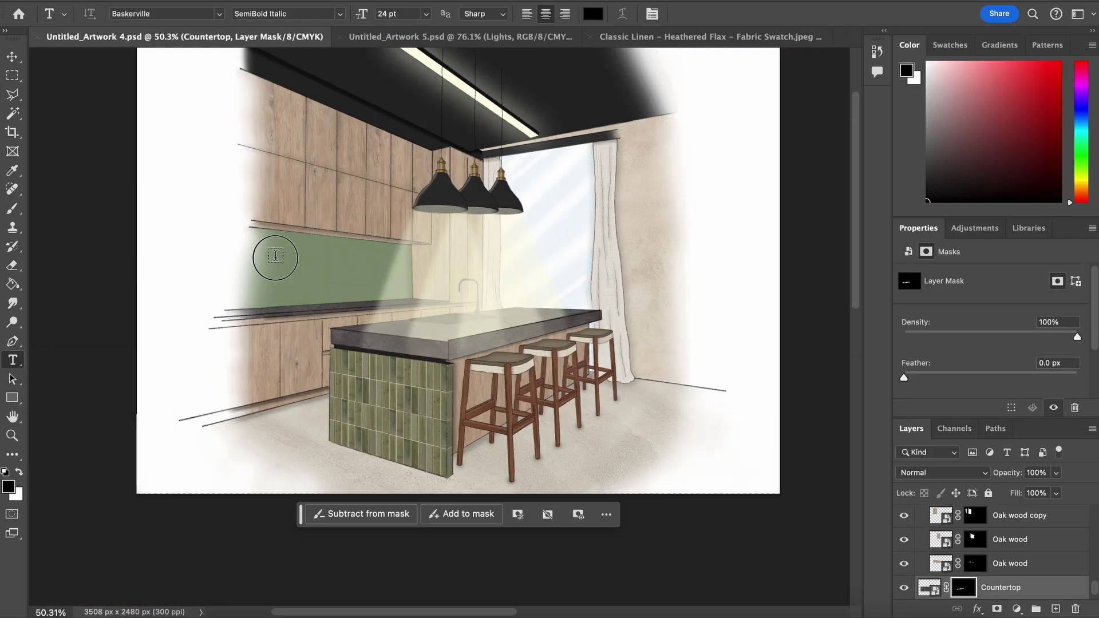
Type 'home' in a text box on the backsplash, set its colour, and reorder its layer.
drag(275, 255, 365, 319)
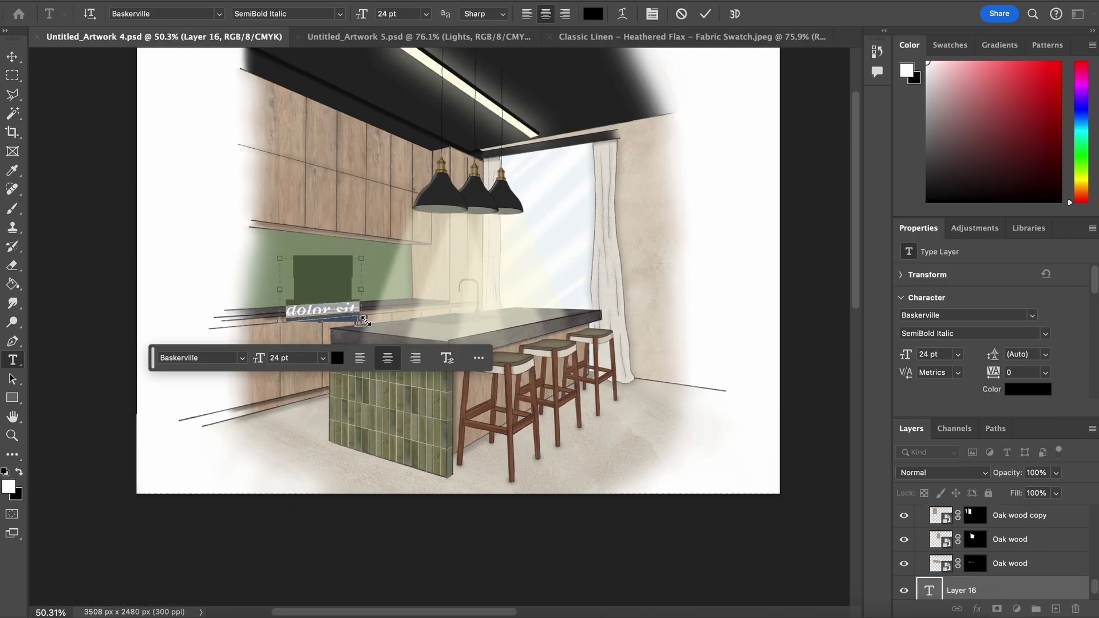
scroll(365, 319, up, 3)
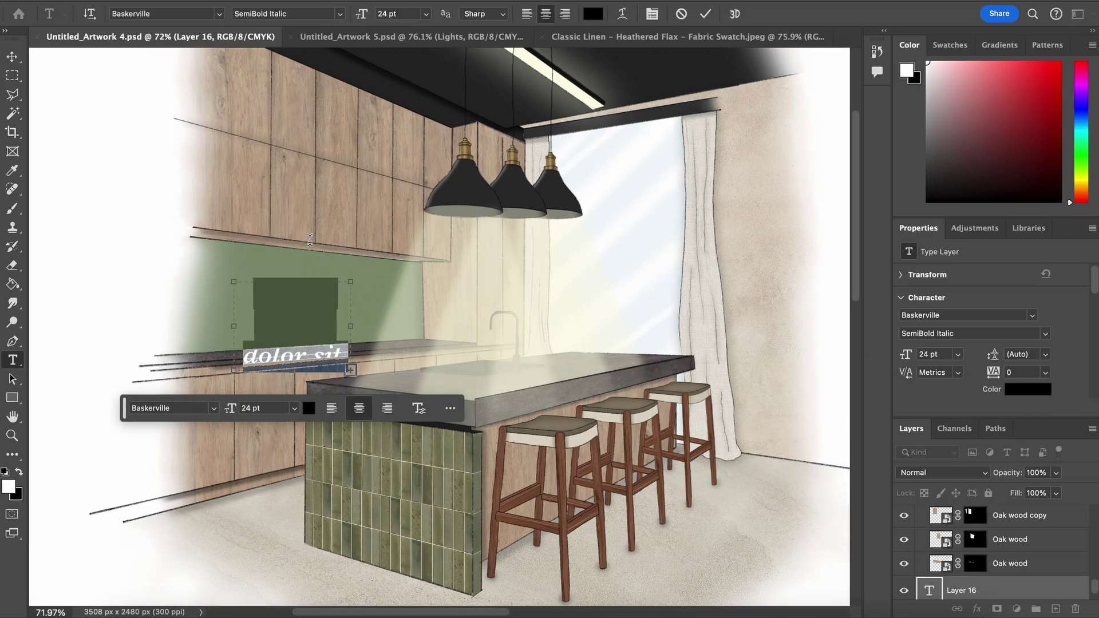
text(home)
click(1027, 389)
click(804, 317)
drag(961, 589, 972, 548)
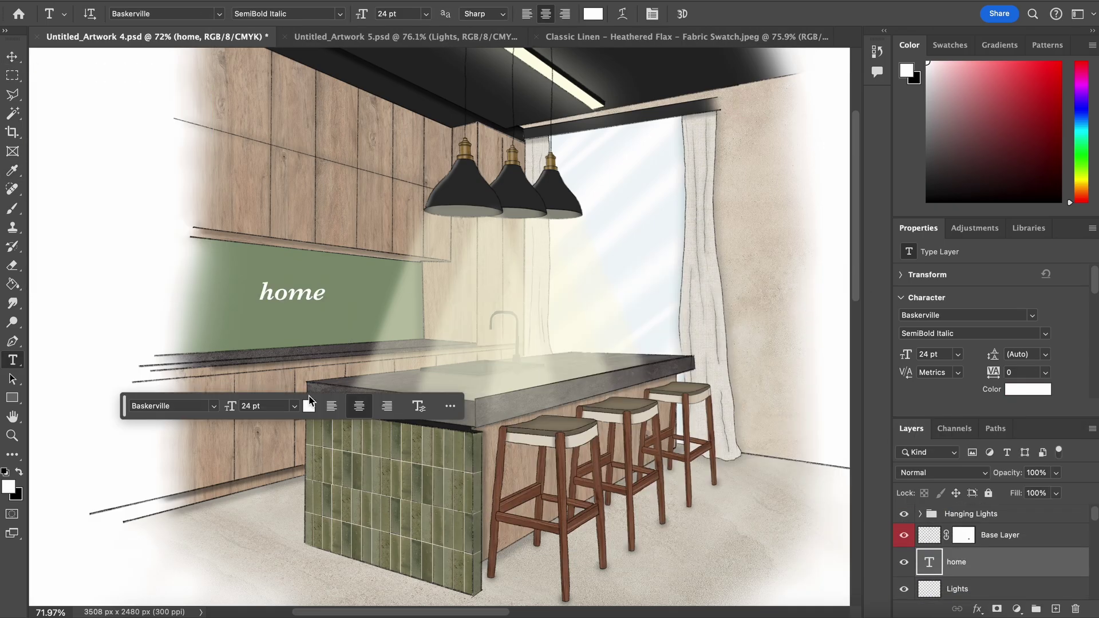
Apply the Breathing Personal Use font and enlarge the home script.
click(215, 408)
click(297, 46)
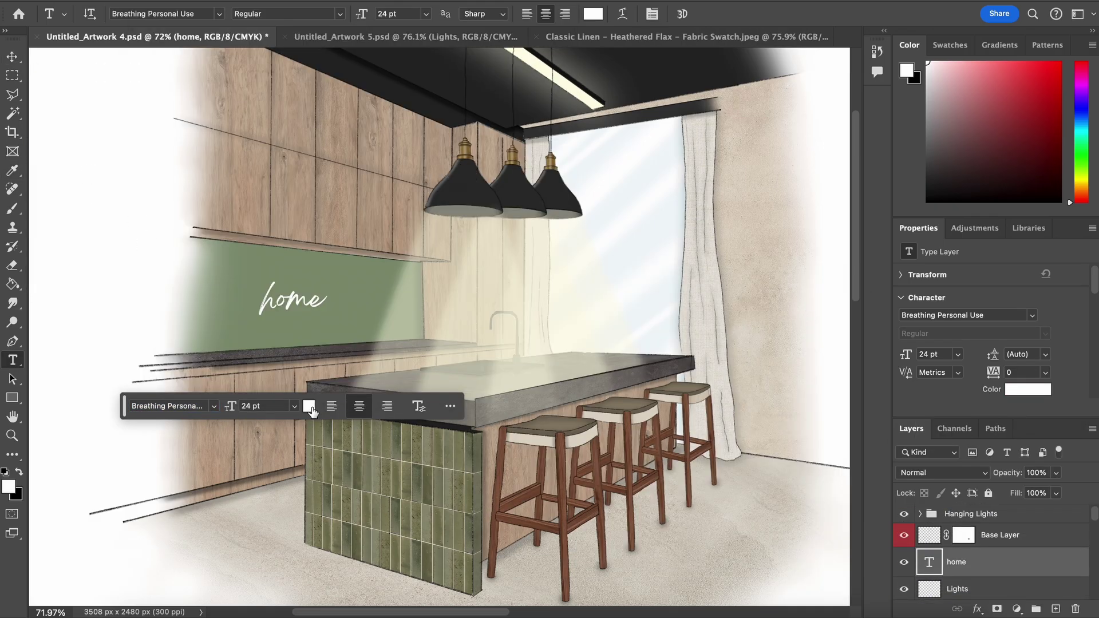
click(309, 406)
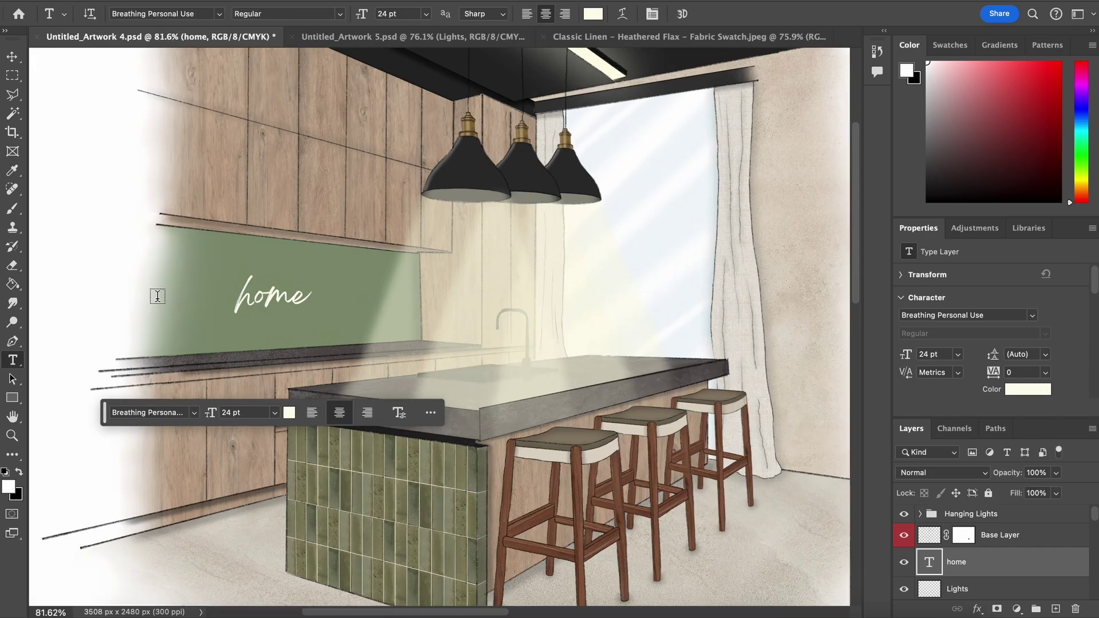
key(ctrl+t)
drag(208, 265, 302, 298)
key(Return)
Add an Outer Glow effect to the home text.
click(977, 608)
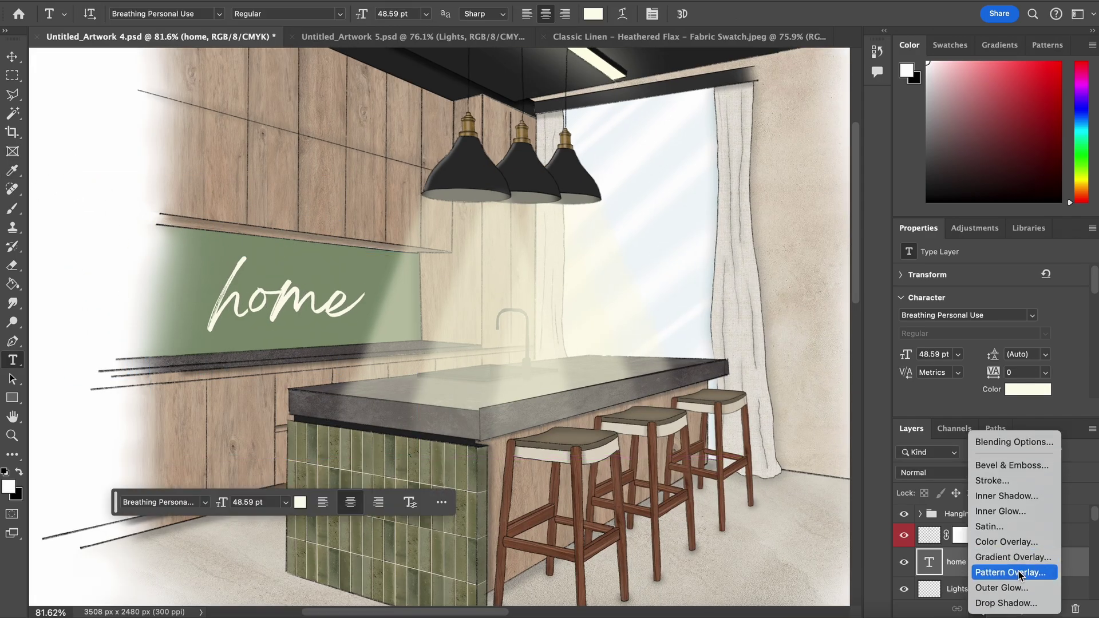
click(1020, 586)
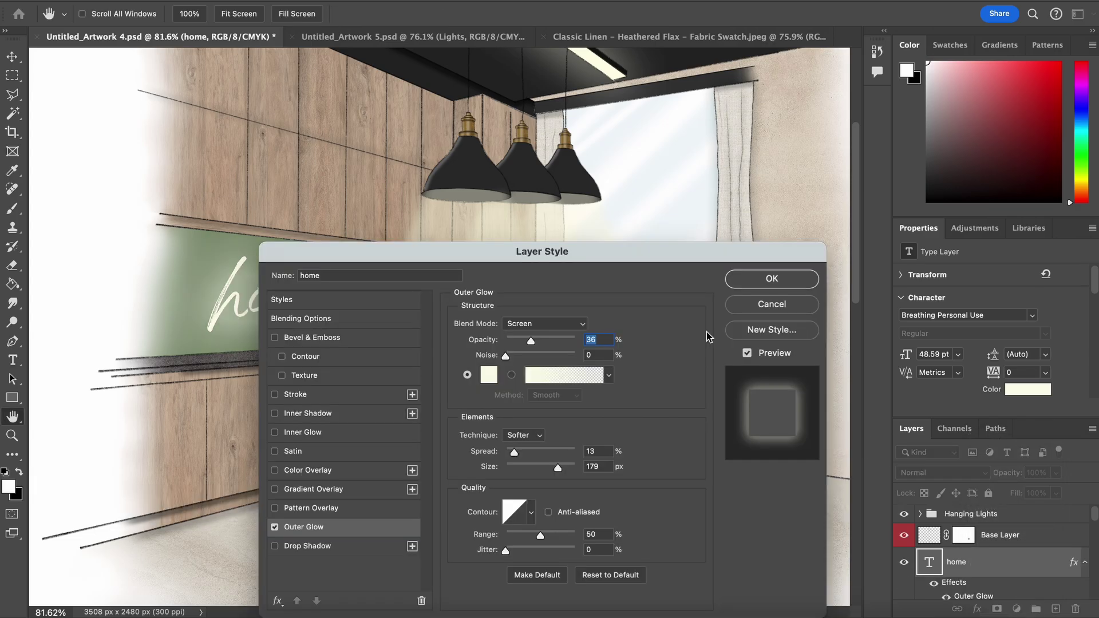
drag(520, 257, 738, 128)
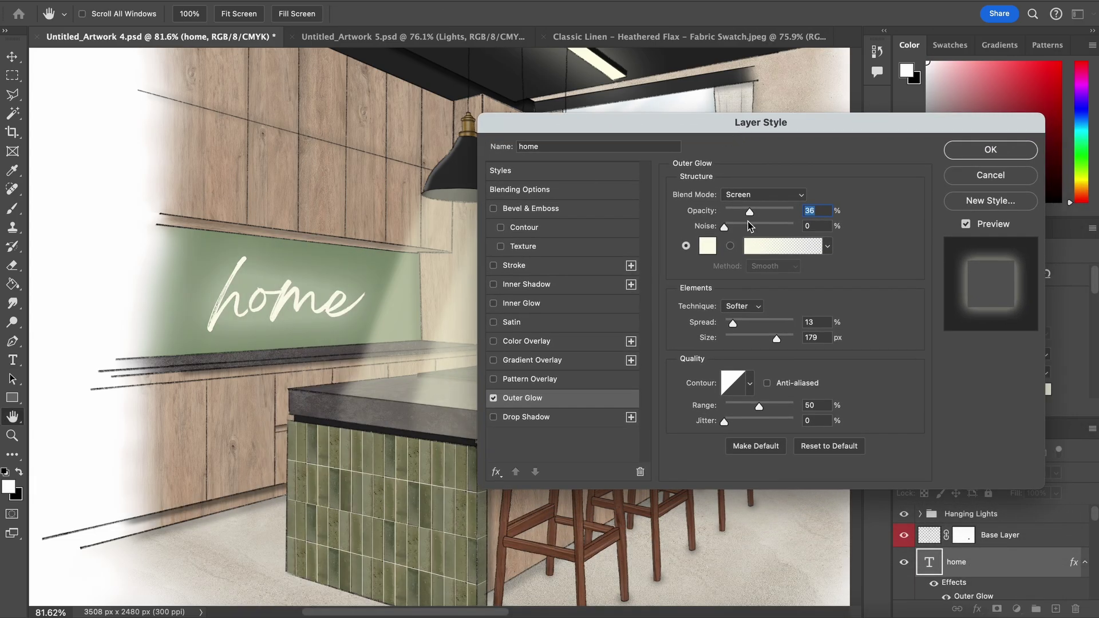